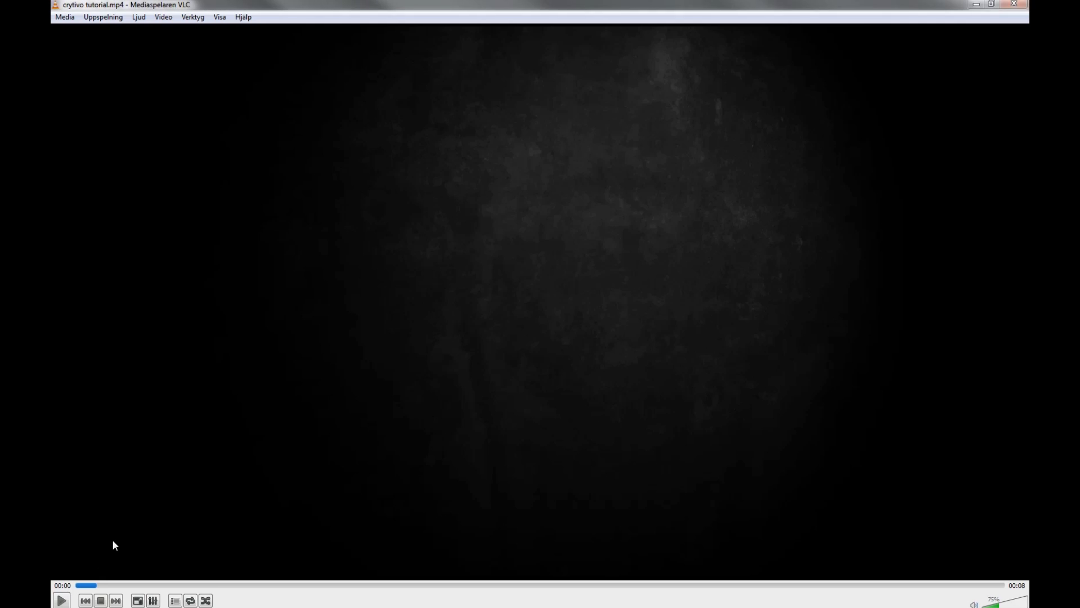
Play the crytivo tutorial.mp4 preview video in VLC.
left_click(62, 601)
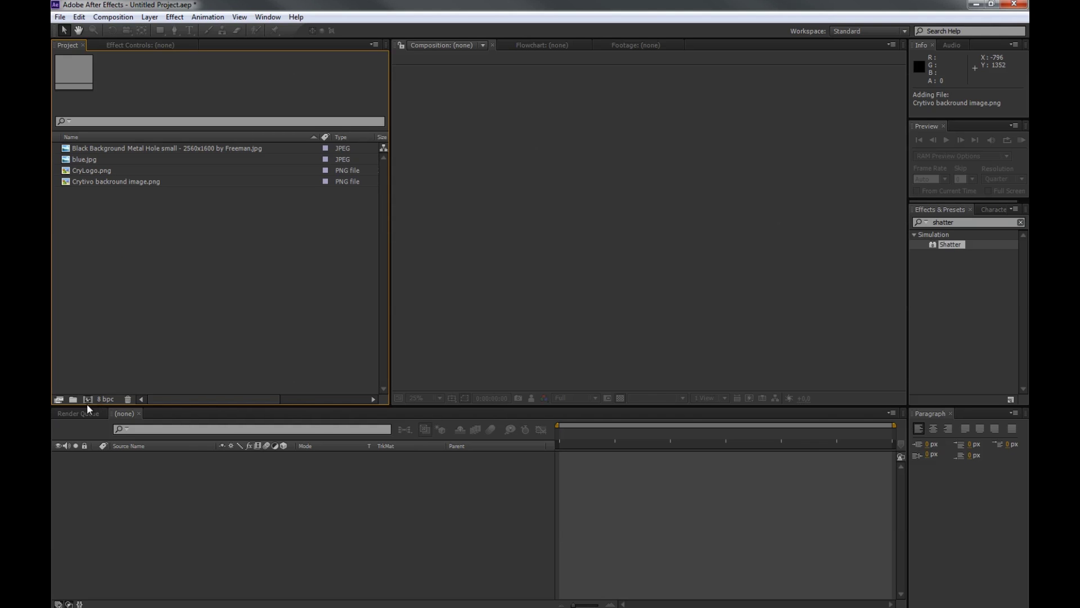
Create an 8-second 1920 × 1080 composition at 29.97 fps in After Effects and name it Bg.
left_click(89, 399)
left_click(473, 331)
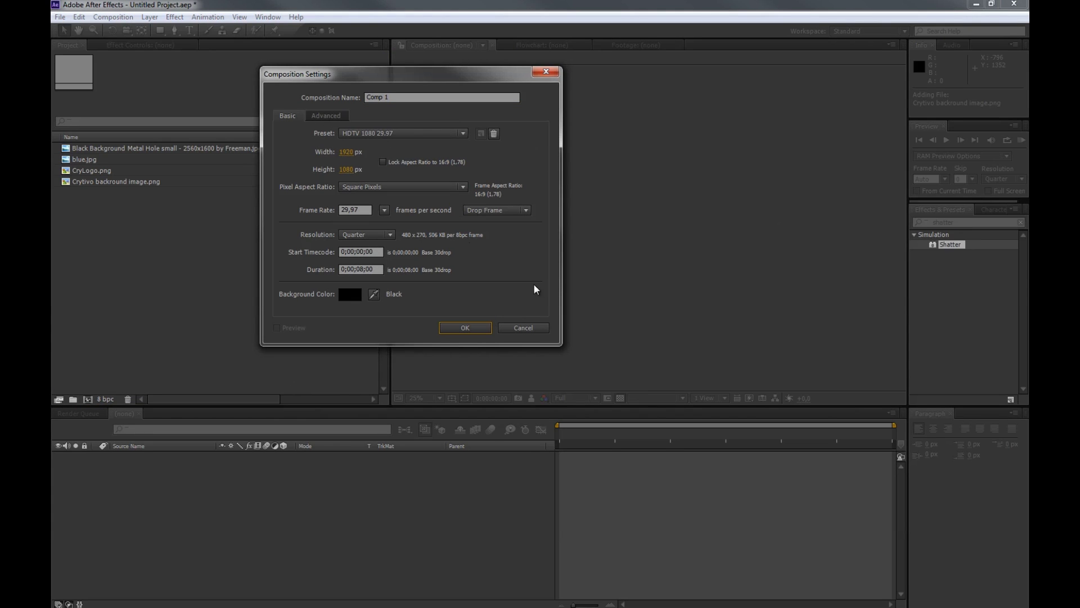
left_click(457, 327)
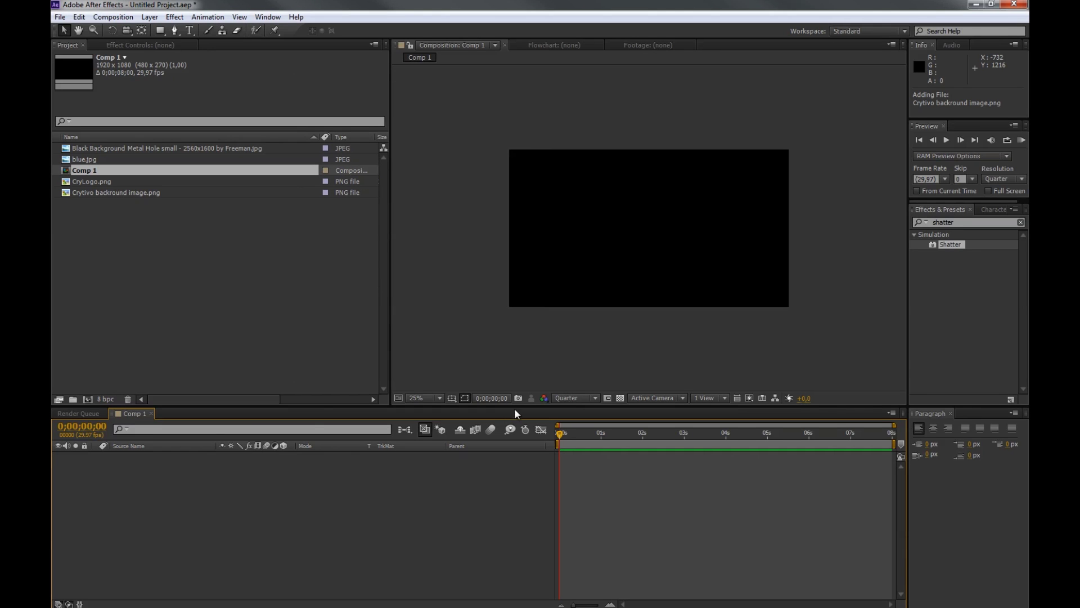
right_click(112, 171)
left_click(195, 317)
type("Bg")
key("Return")
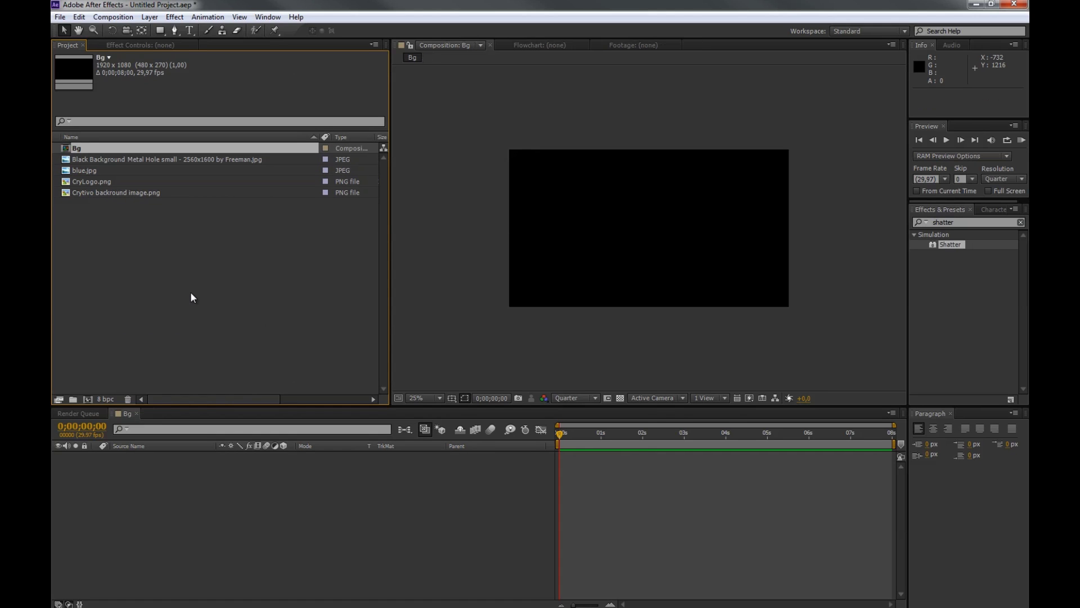
Create two project folders named Comps and Files, both at the top level of the project.
left_click(73, 399)
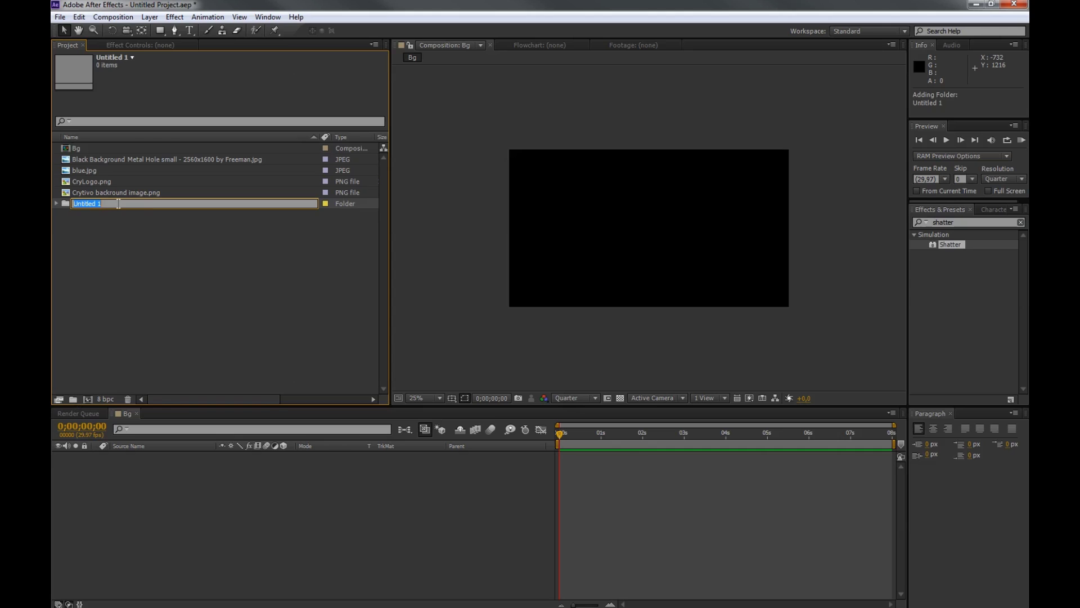
type("Comps")
key("Return")
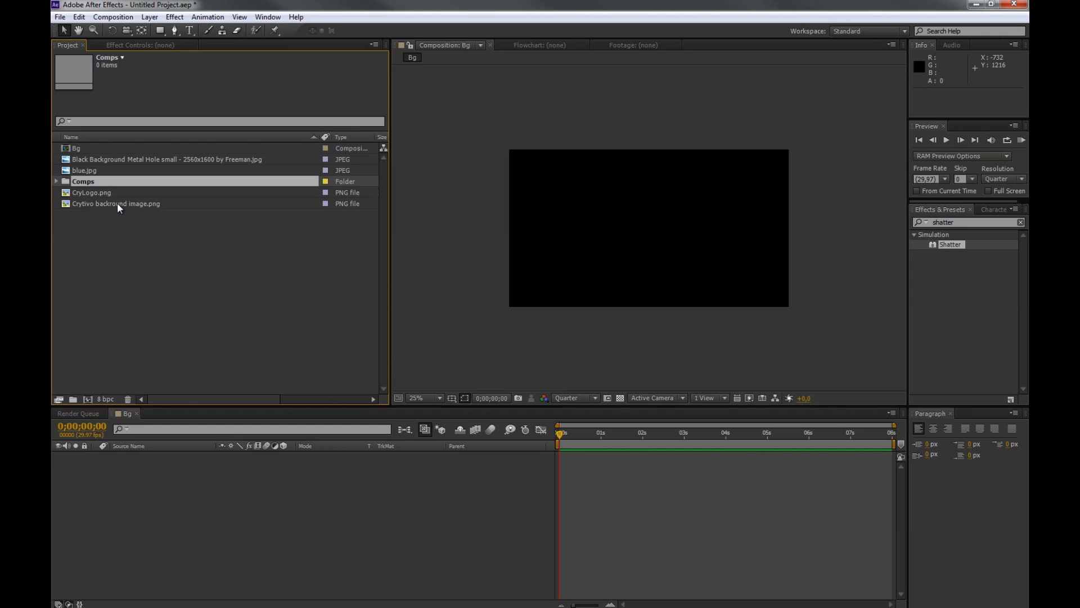
left_click(75, 400)
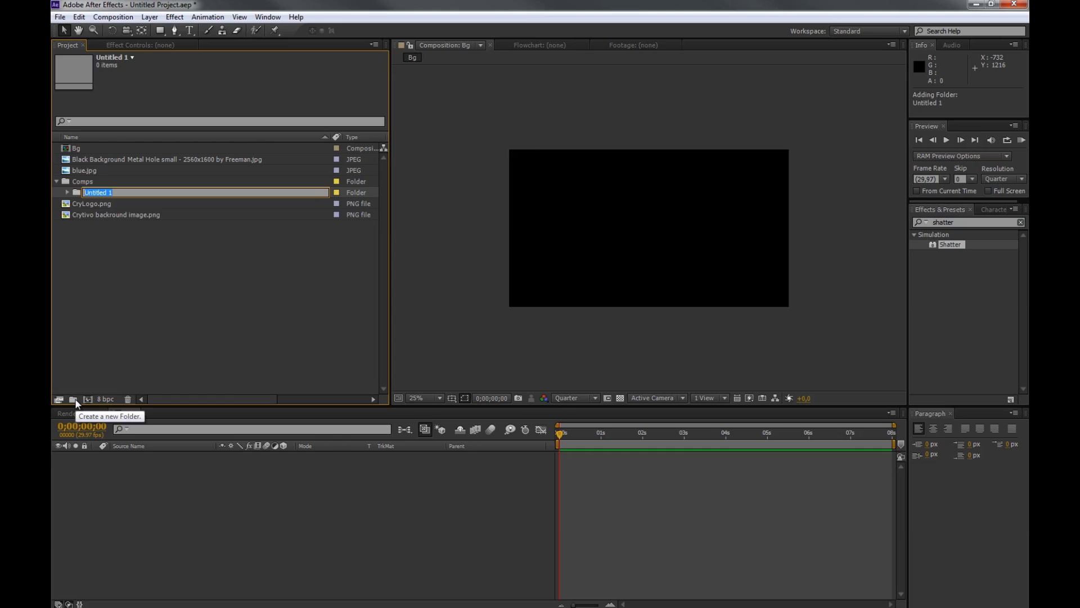
type("Files")
key("Return")
left_click(161, 258)
left_click_drag(96, 191, 87, 229)
left_click(100, 248)
Move the four image files into the Files folder and the Bg composition into the Comps folder.
left_click(105, 203)
left_click(96, 191, "ctrl")
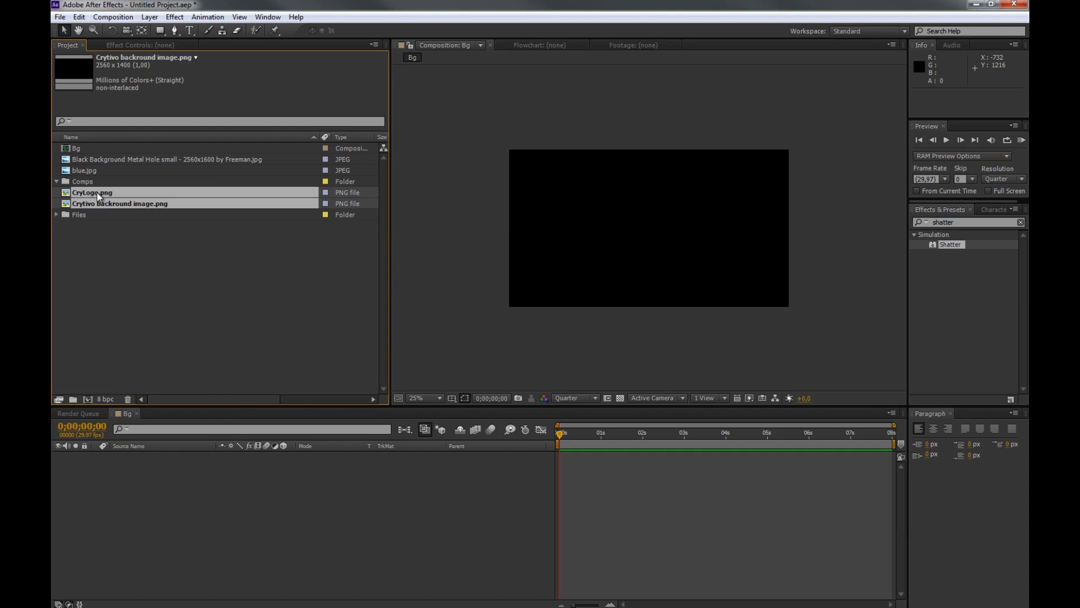
left_click(93, 167, "ctrl")
left_click(113, 159, "ctrl")
left_click_drag(143, 155, 108, 211)
left_click(56, 170)
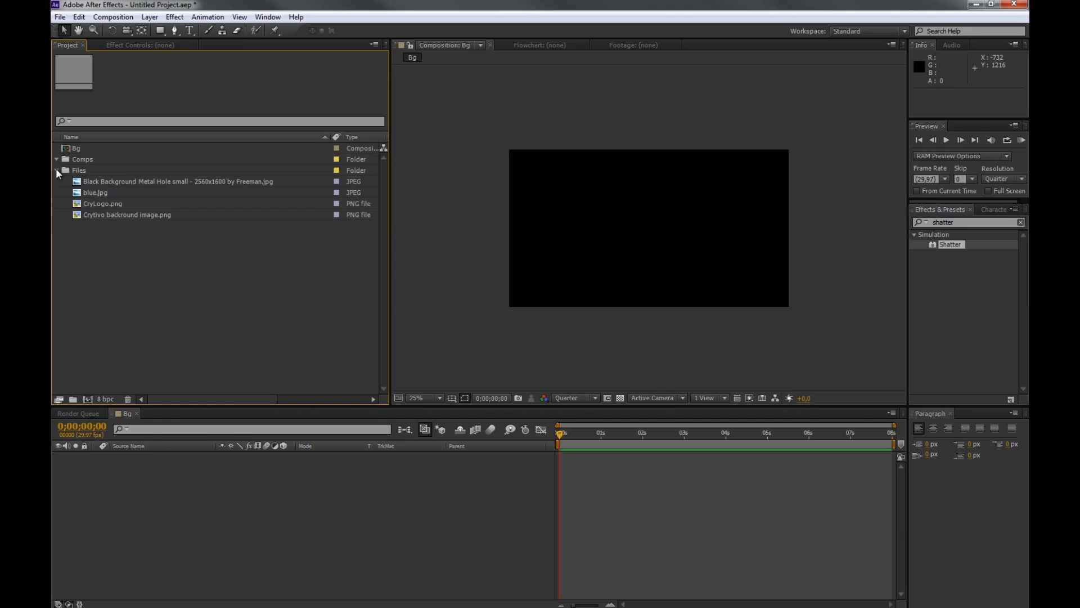
left_click_drag(80, 151, 83, 162)
left_click(156, 274)
Place Crytivo backround image.png in the Bg composition and scale it to about 77% by 78%.
left_click_drag(128, 215, 575, 272)
left_click_drag(835, 126, 792, 147)
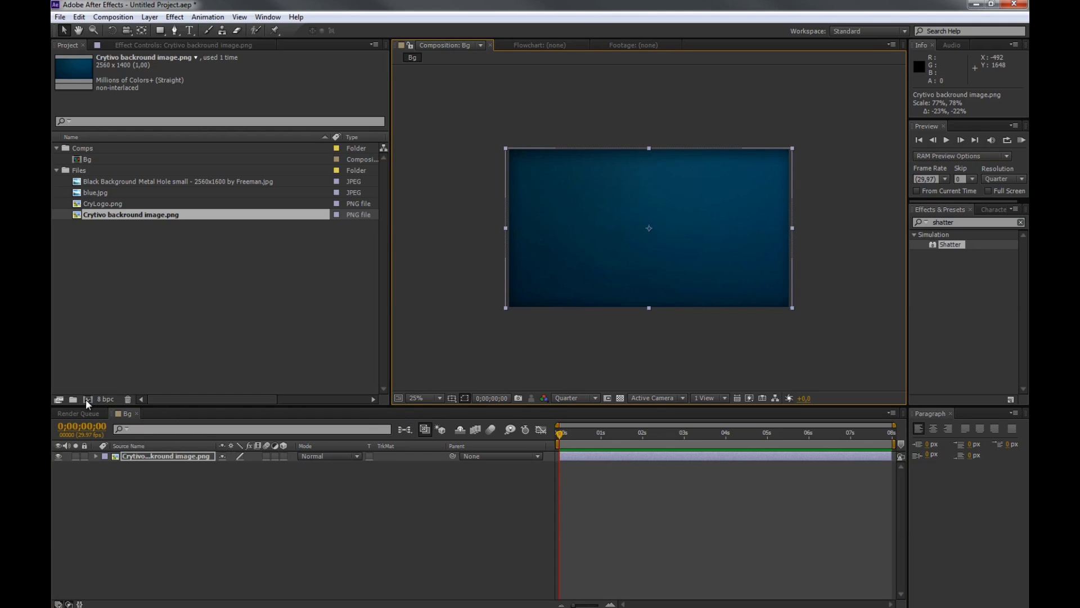
Create an 8-second 1920 × 1080 composition named Frame BG matte in the Comps folder.
left_click(84, 159)
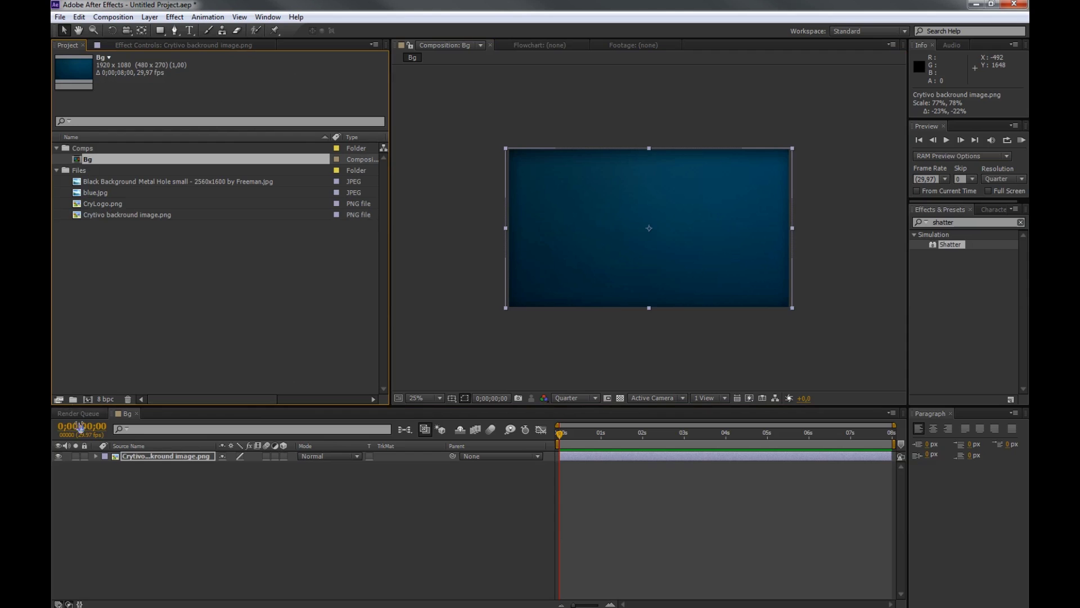
left_click(87, 400)
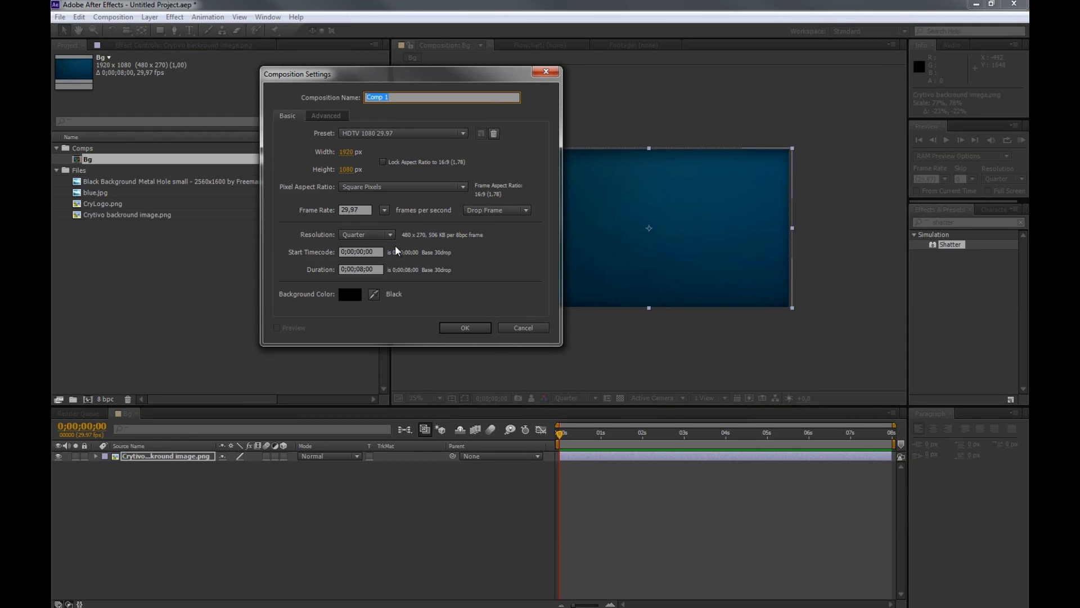
type("FramedBG matte")
key("Return")
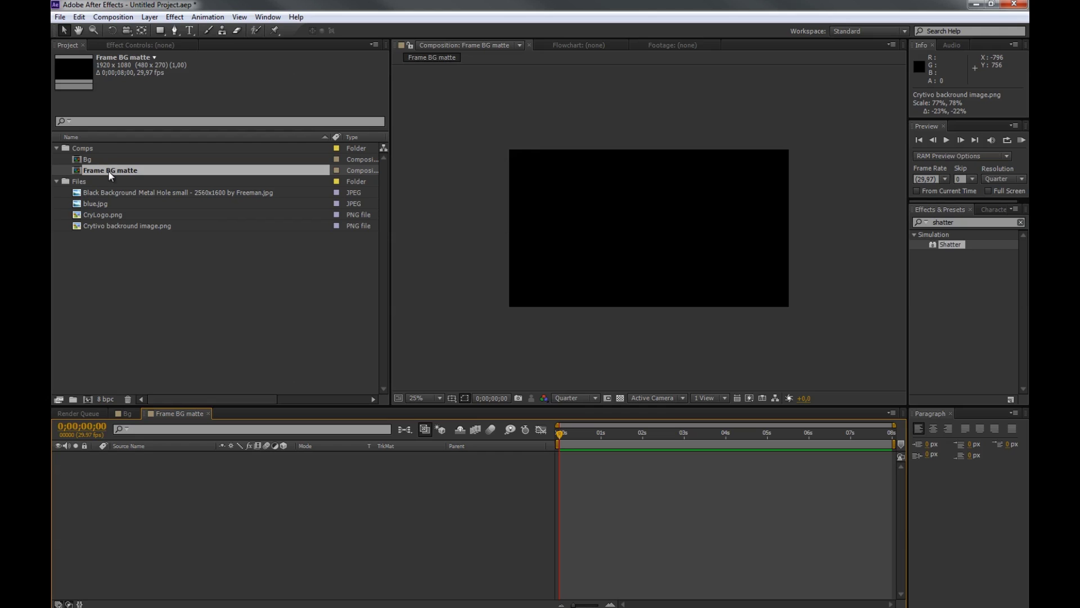
Create another composition in the Comps folder with the same settings, named Frame frame.
left_click(88, 399)
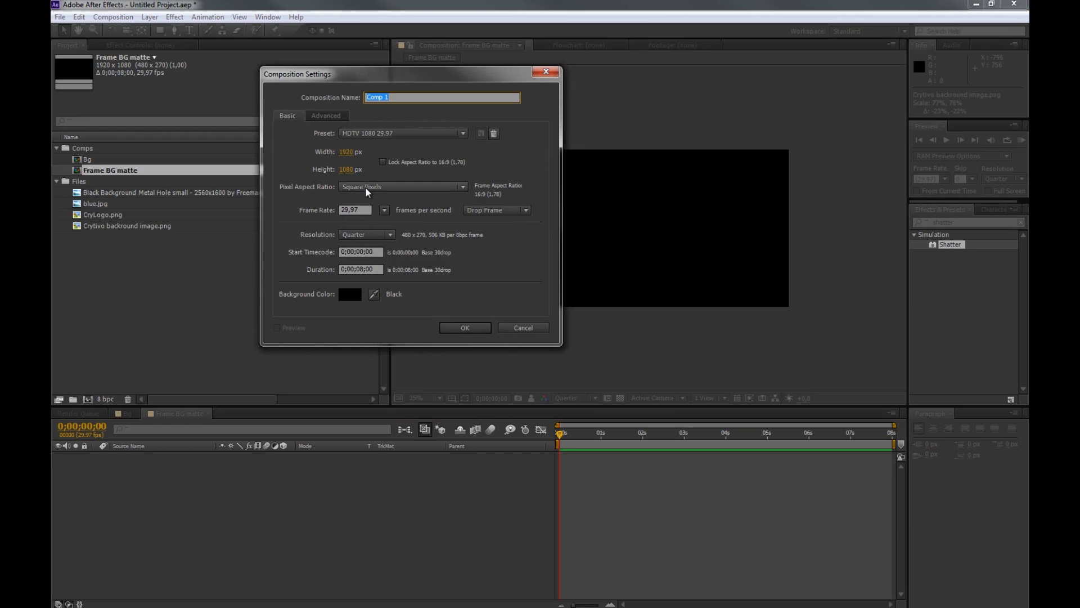
type("Frame backround")
key("BackSpace")
key("BackSpace")
key("BackSpace")
key("BackSpace")
key("BackSpace")
key("BackSpace")
key("BackSpace")
key("BackSpace")
key("BackSpace")
type("frame")
key("Return")
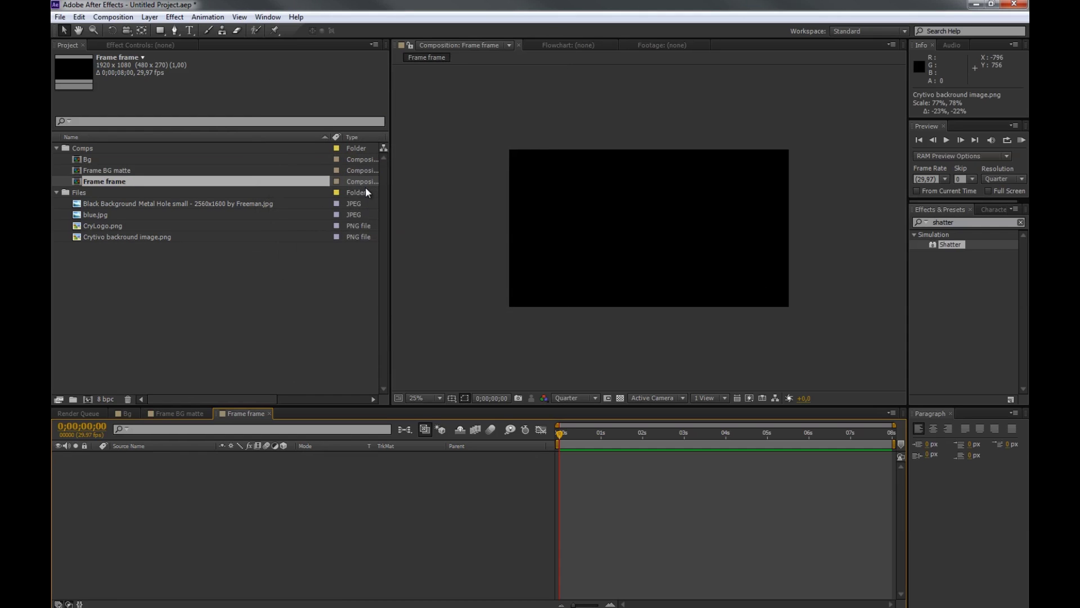
mouse_move(111, 188)
left_mouse_down()
mouse_move(135, 360)
mouse_move(137, 269)
mouse_move(111, 188)
left_mouse_up()
key("Return")
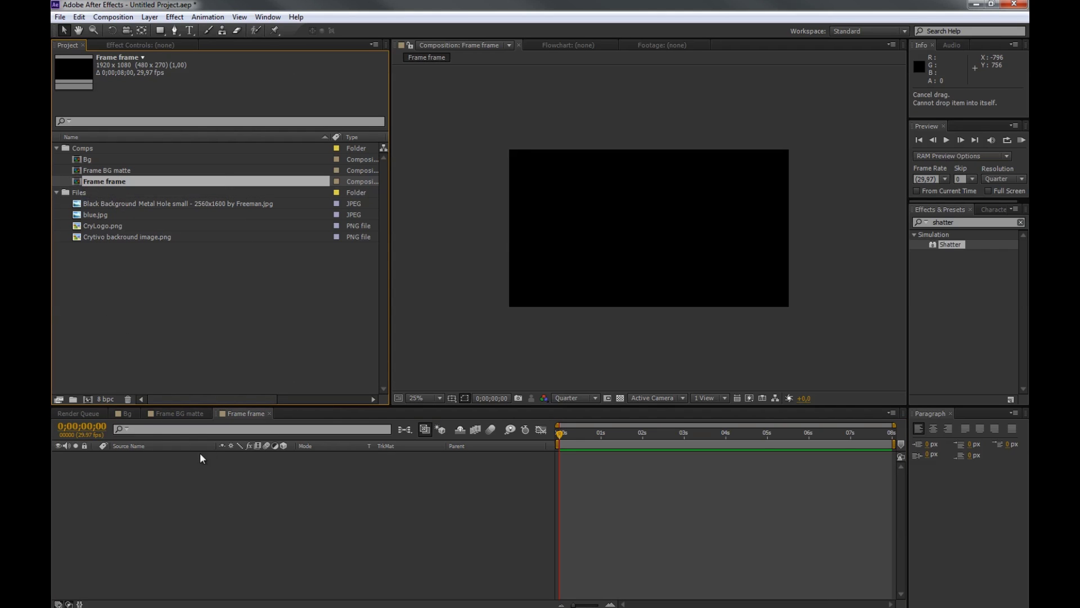
Add a white 1920 × 1080 solid to the Frame frame composition and scale it to about 58% by 46%.
left_click(121, 16)
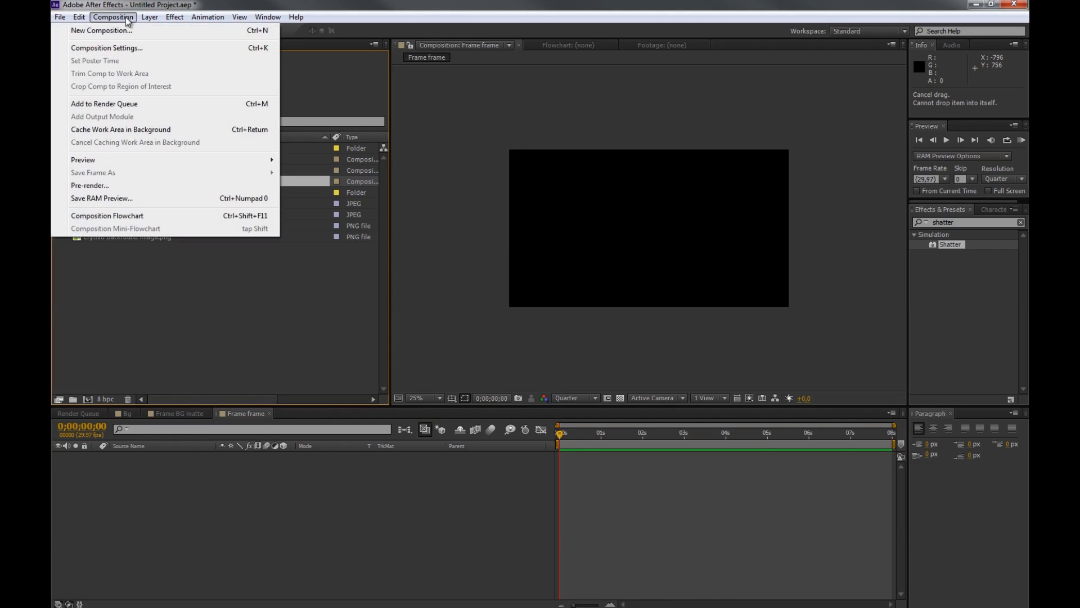
mouse_move(157, 15)
left_click(324, 376)
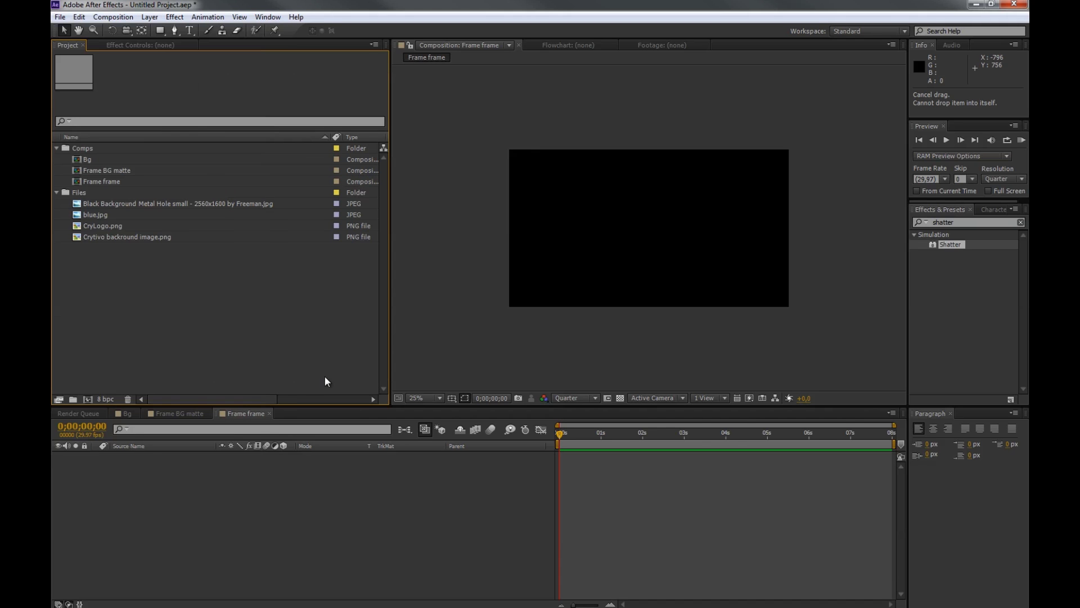
left_click(235, 414)
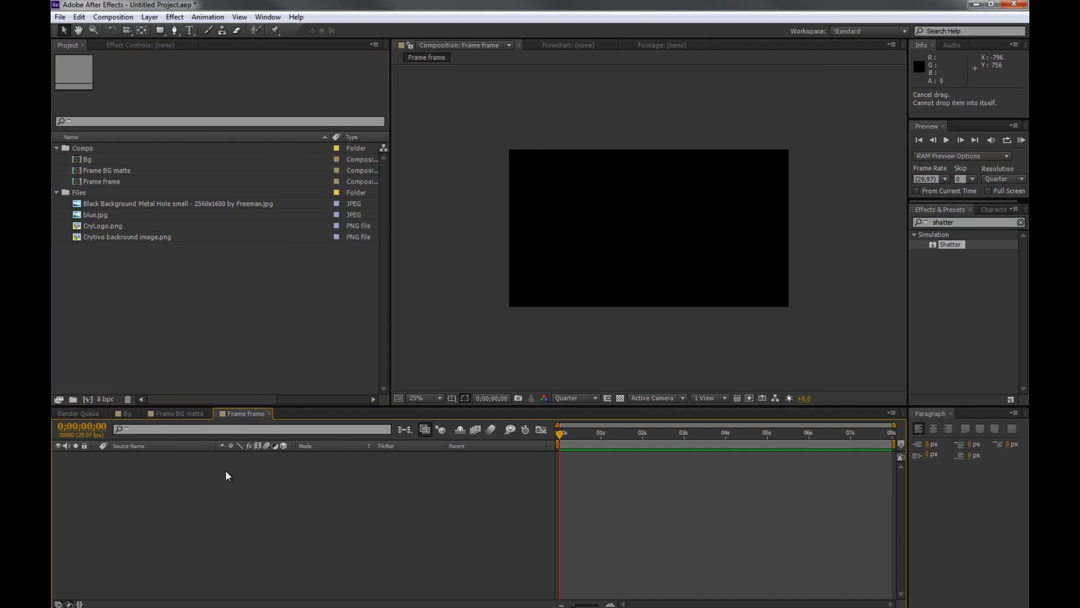
left_click(149, 17)
mouse_move(133, 18)
mouse_move(73, 27)
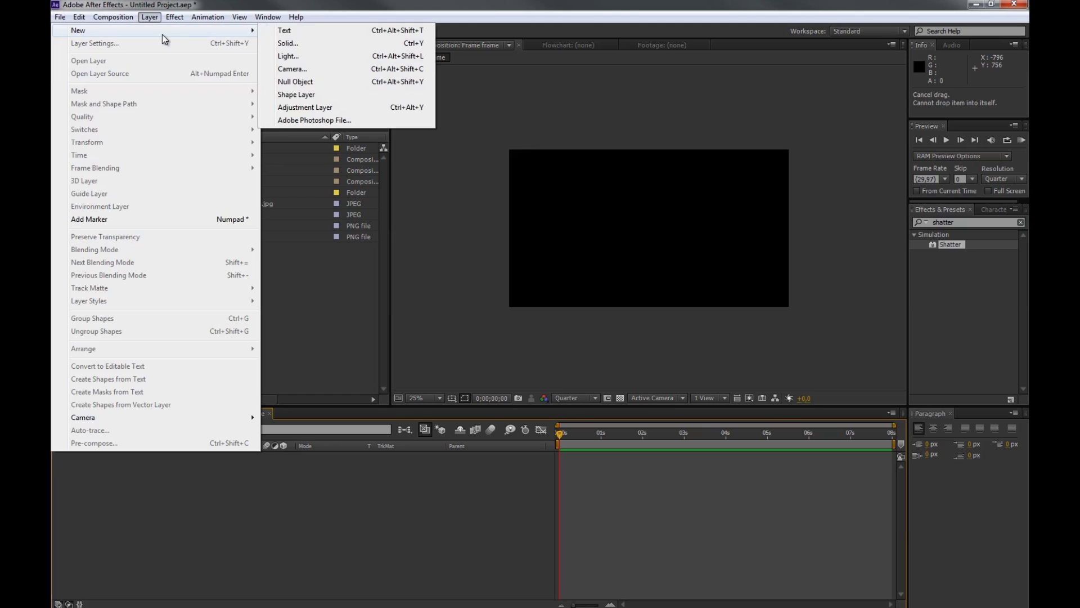
left_click(304, 40)
left_click(578, 391)
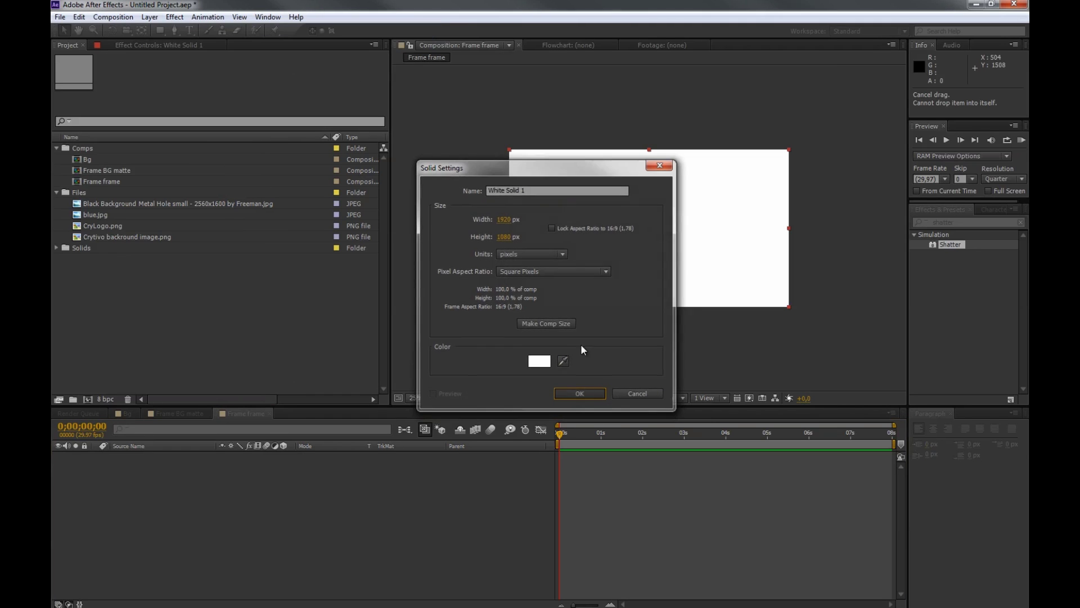
left_click_drag(510, 151, 568, 193)
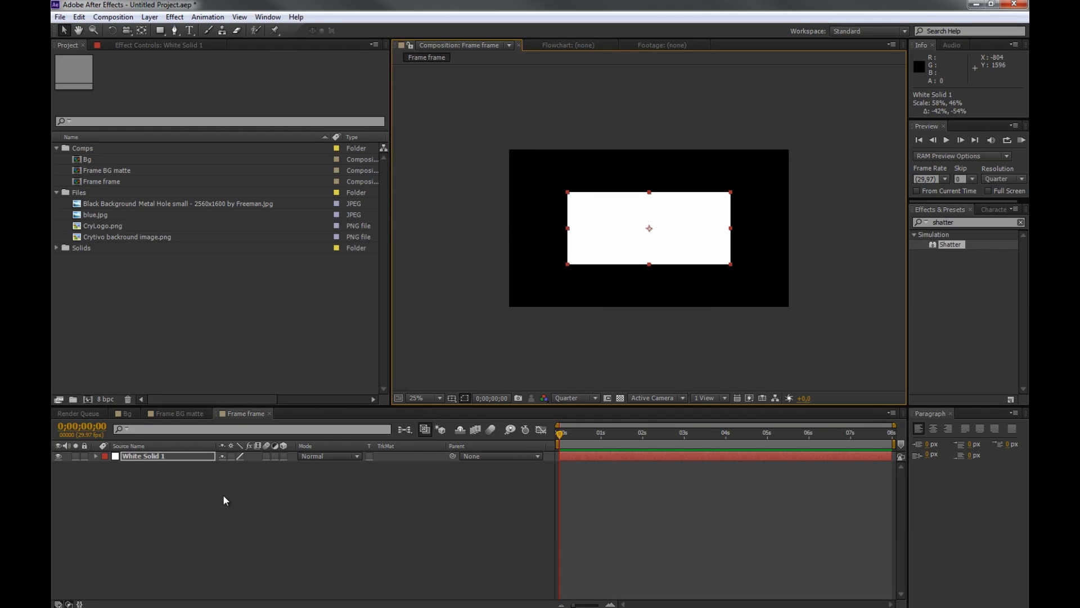
Add Frame frame with Bg beneath it to the Frame BG matte composition, and set Bg's track matte to Alpha Matte "Frame frame".
left_click(181, 414)
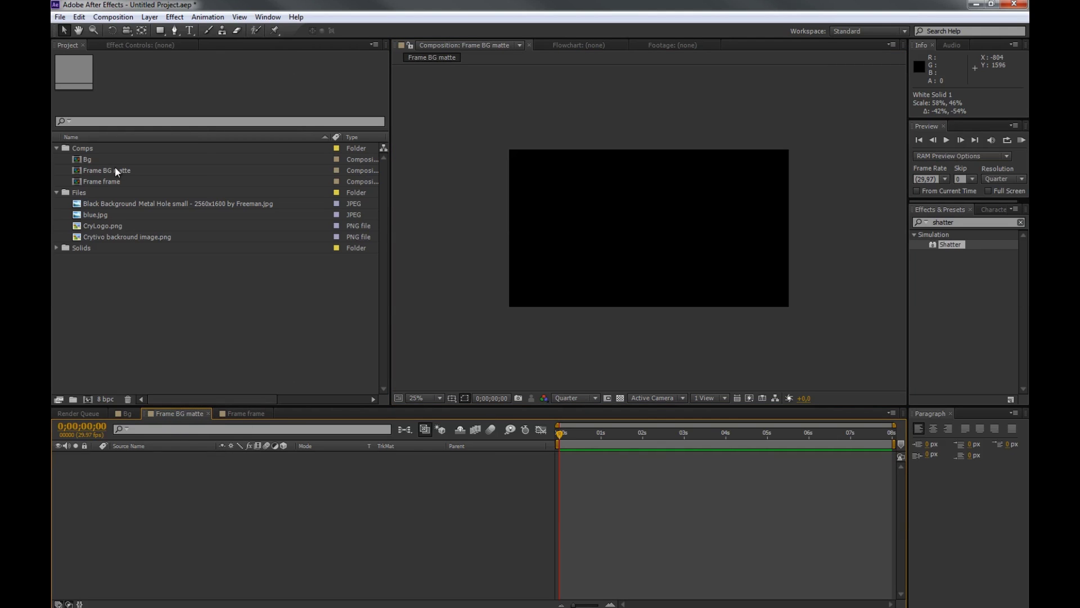
left_click_drag(104, 182, 140, 480)
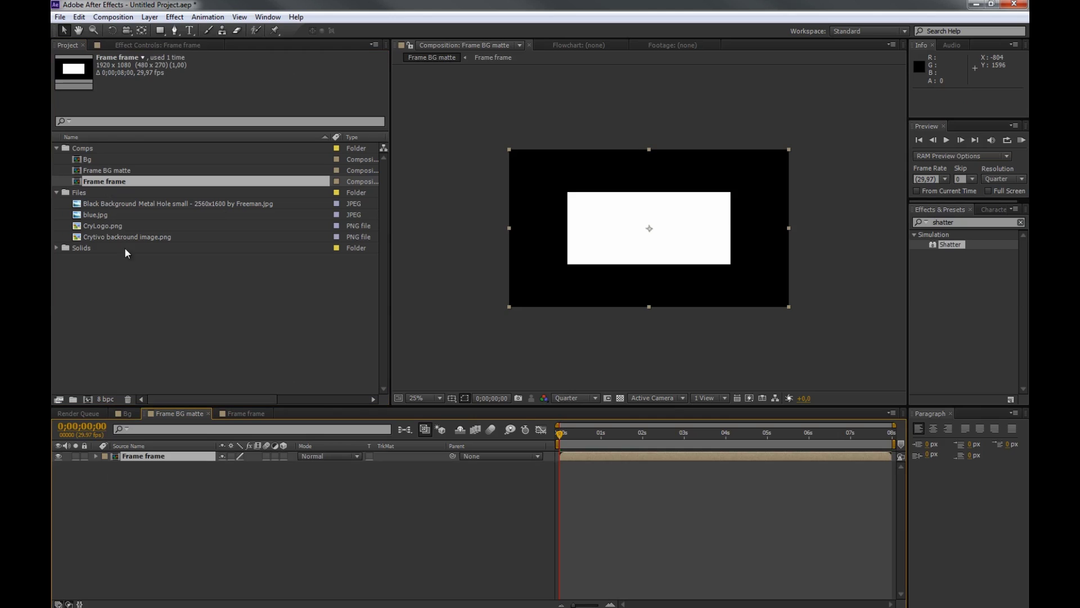
left_click_drag(95, 160, 146, 472)
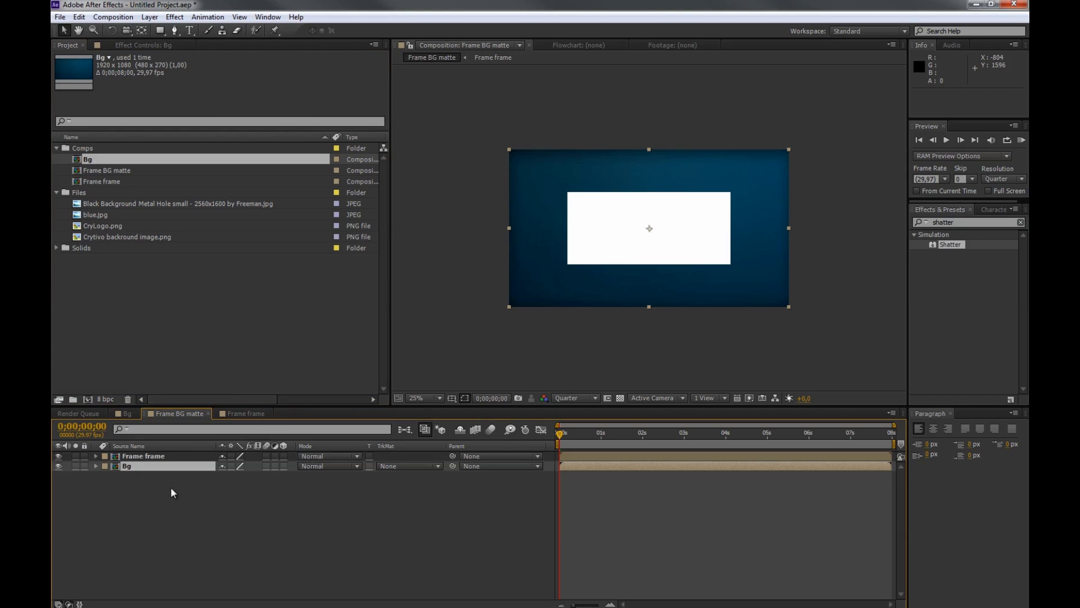
left_click(399, 467)
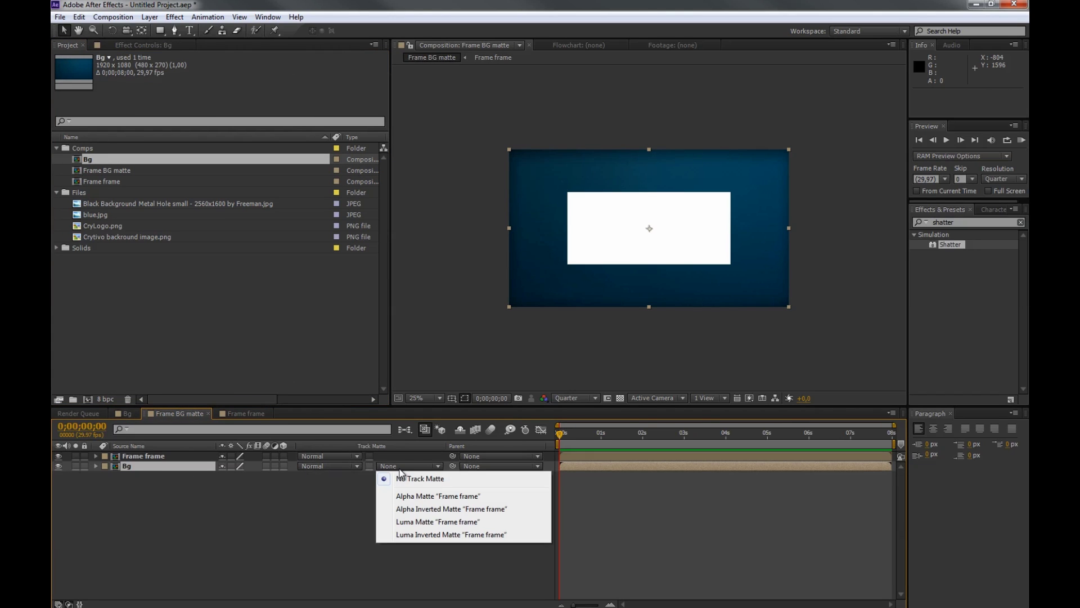
left_click(416, 498)
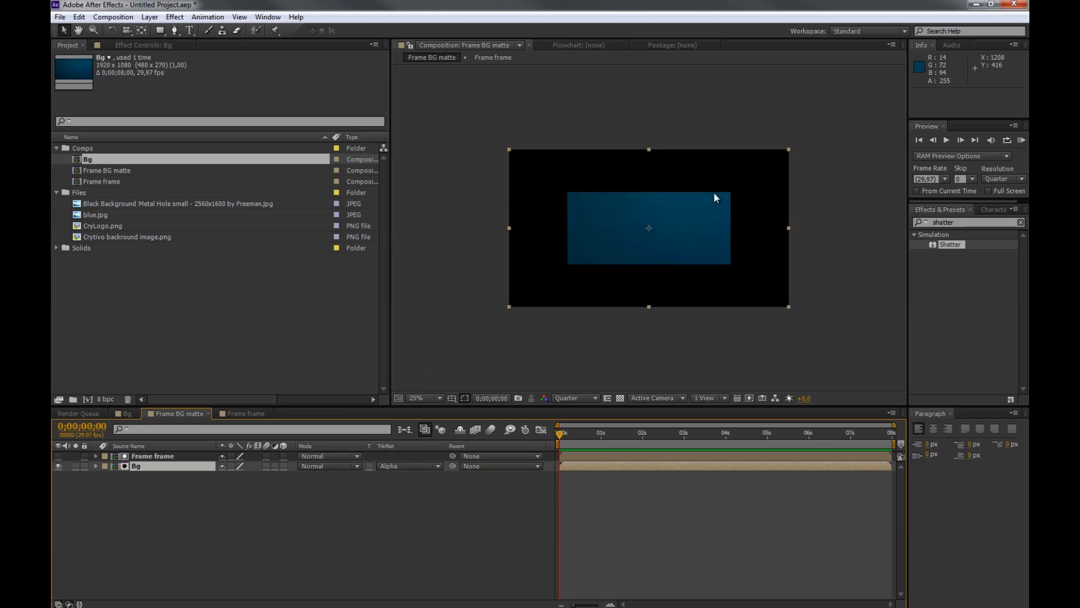
Find the Roughen Edges effect and apply it to the white solid in the Frame frame composition.
left_click(244, 414)
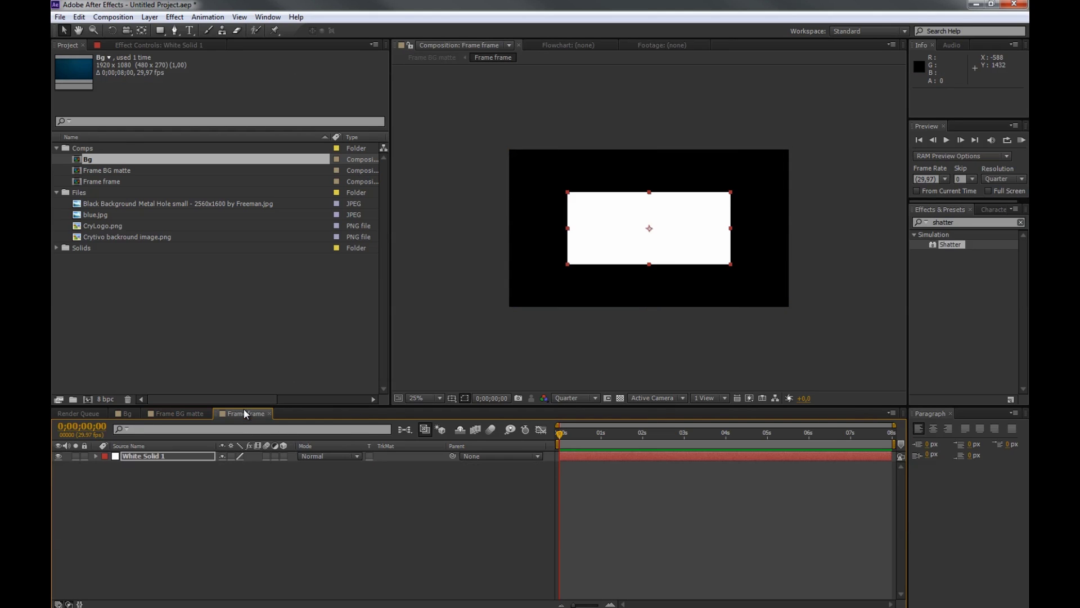
left_click(963, 222)
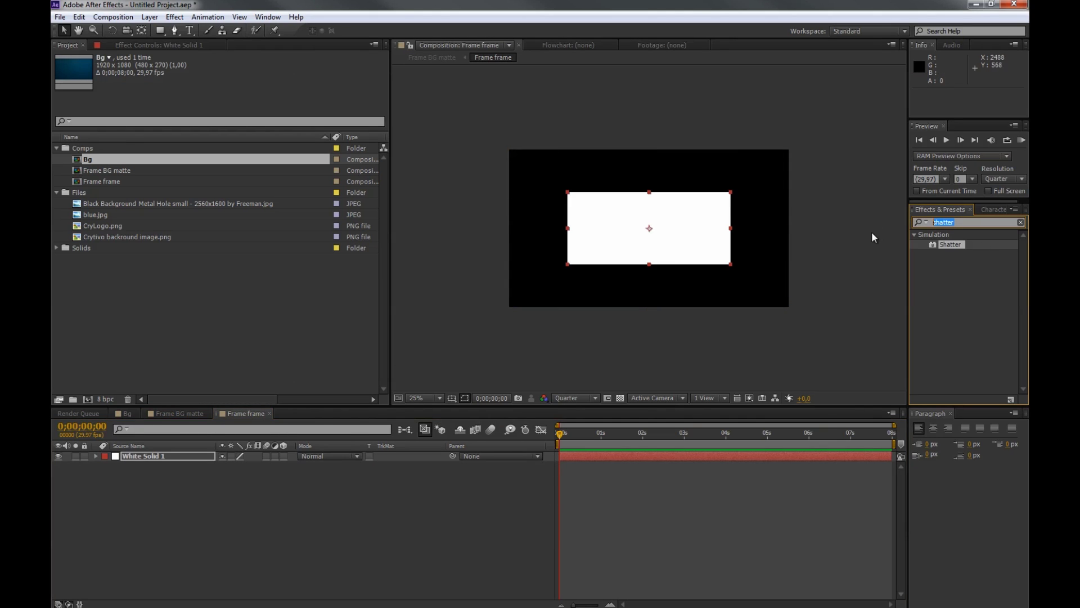
type("rough")
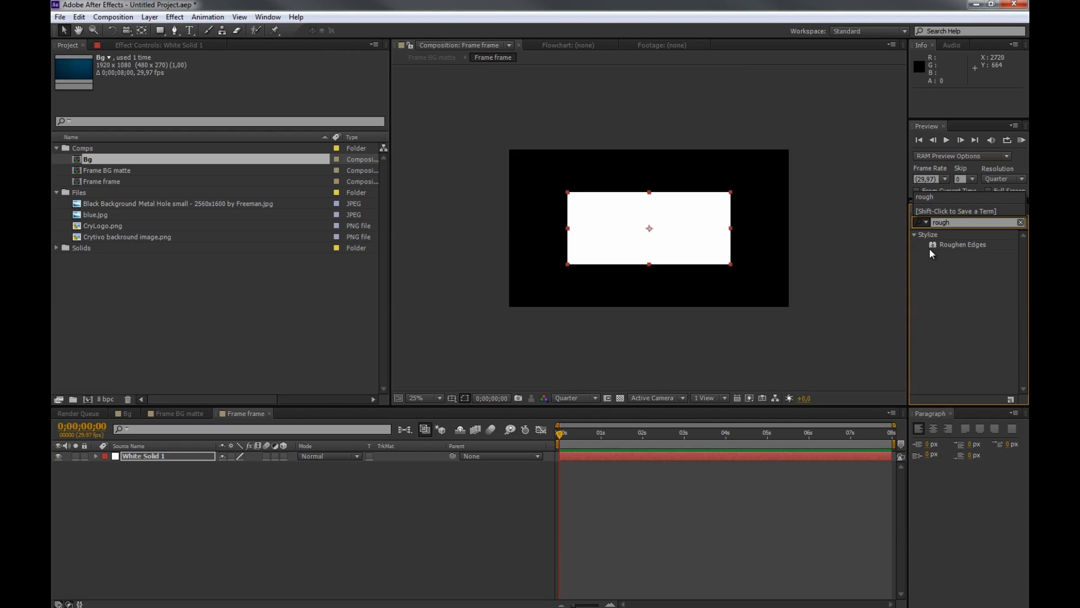
left_click_drag(949, 245, 158, 457)
scroll(687, 193, "up", 2)
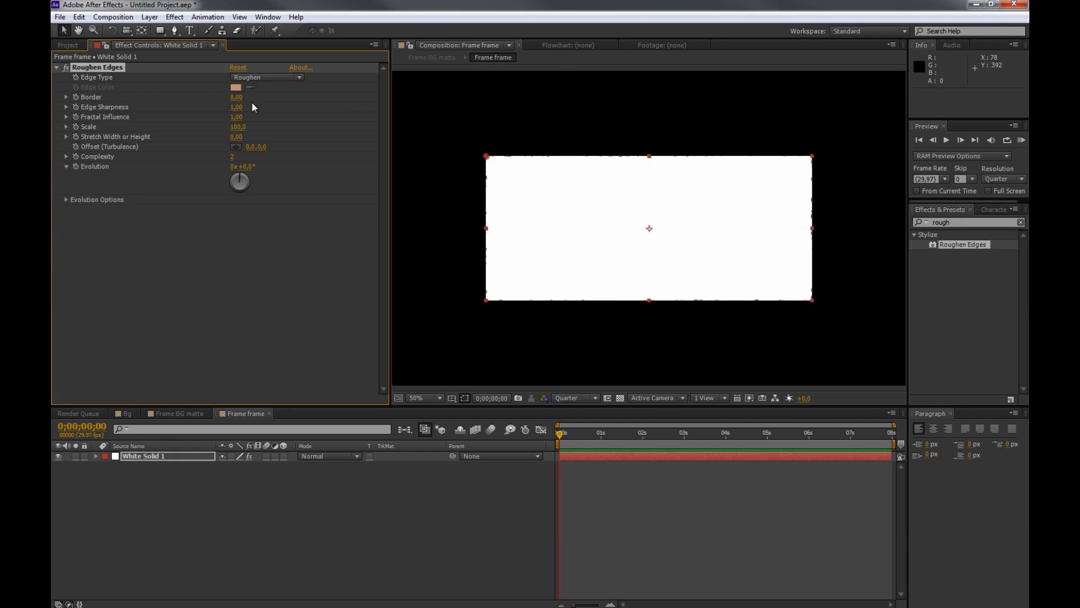
Set Roughen Edges' Border to about 166.6 and Scale to 287, adjust Fractal Influence, and return to the Frame BG matte composition.
left_click_drag(236, 97, 593, 104)
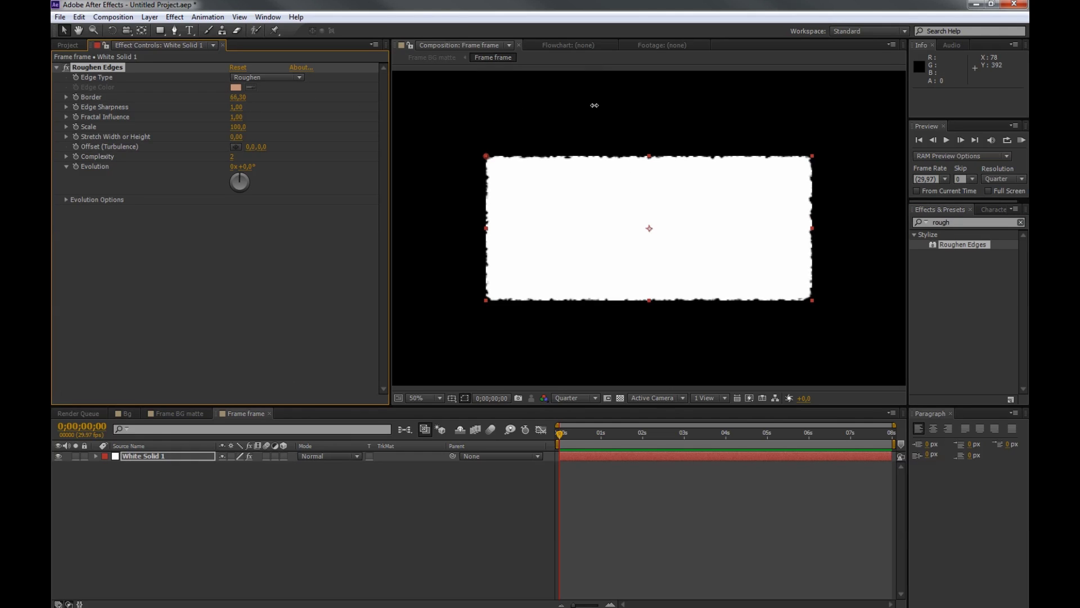
left_click_drag(242, 136, 351, 131)
left_click(241, 136)
type("0")
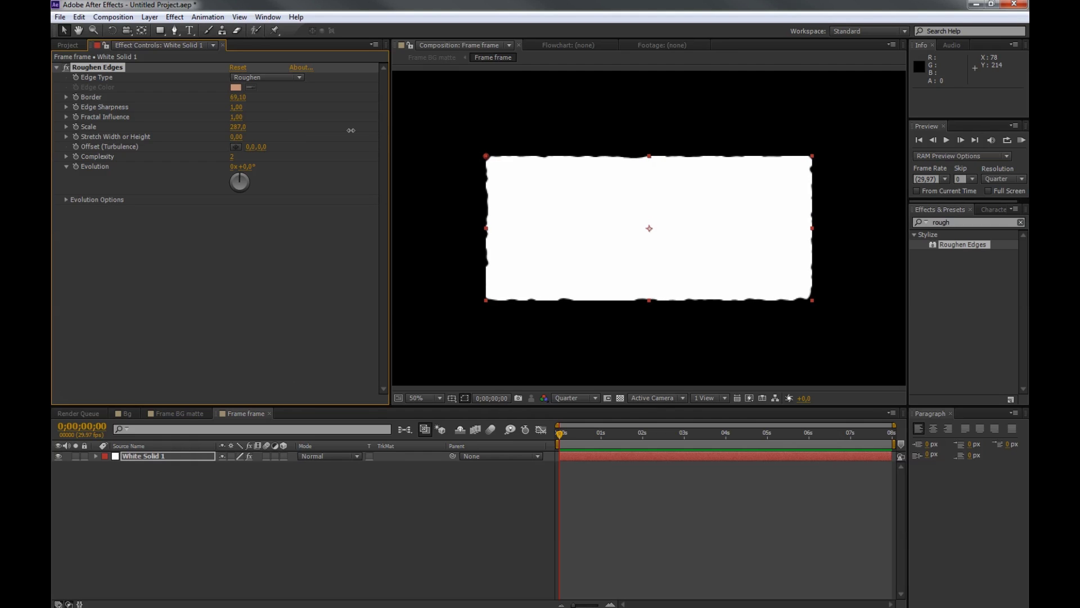
left_click_drag(237, 98, 641, 101)
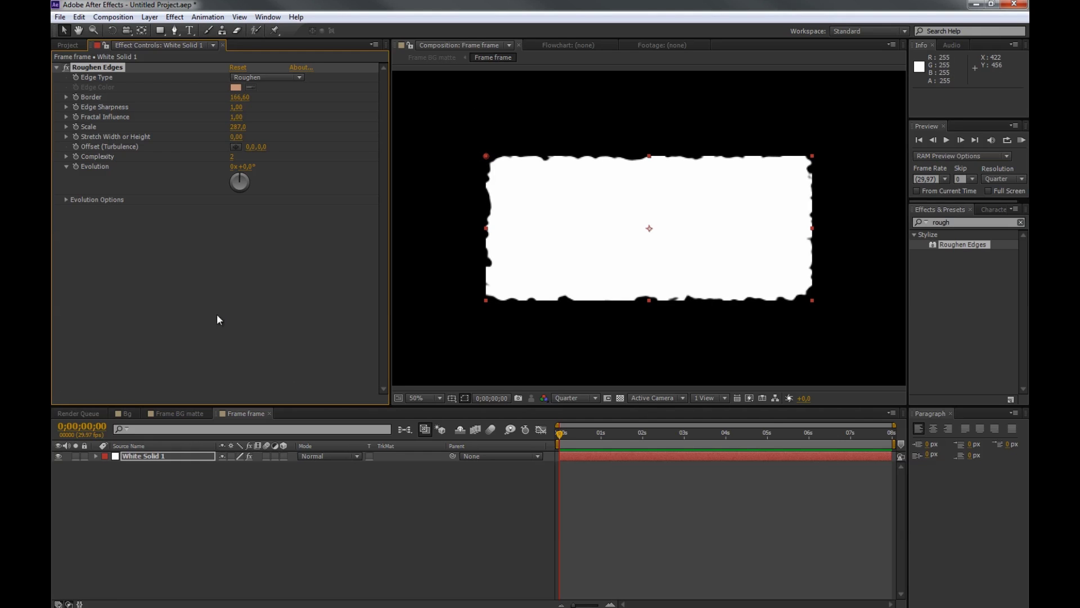
left_click_drag(239, 117, 273, 114)
left_click(191, 413)
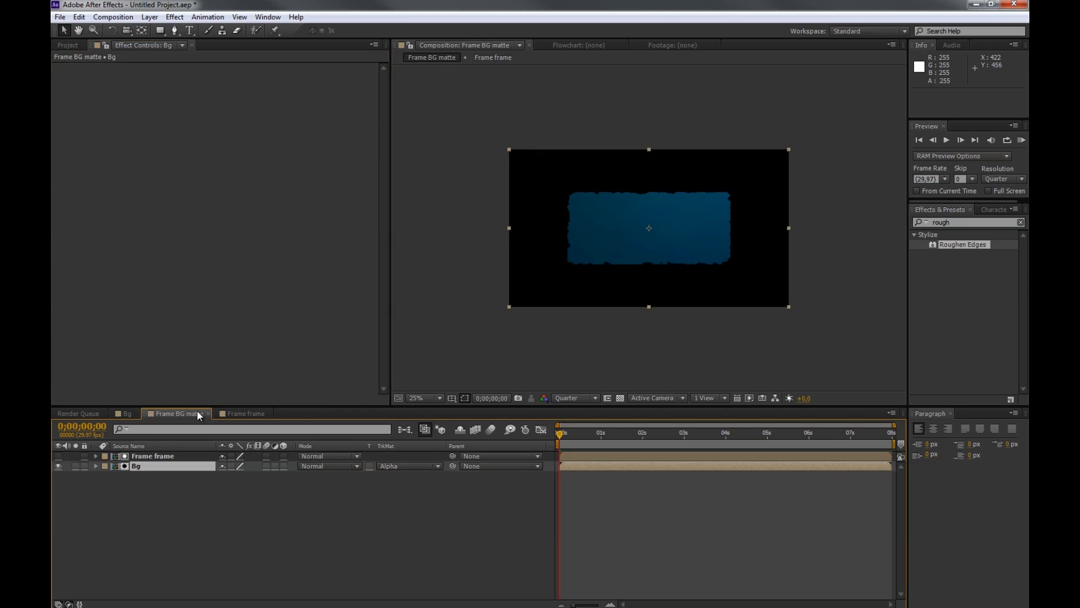
Create a new 1920 × 1080, 8-second composition named "shatter" in the Comps folder.
key("period")
key("comma")
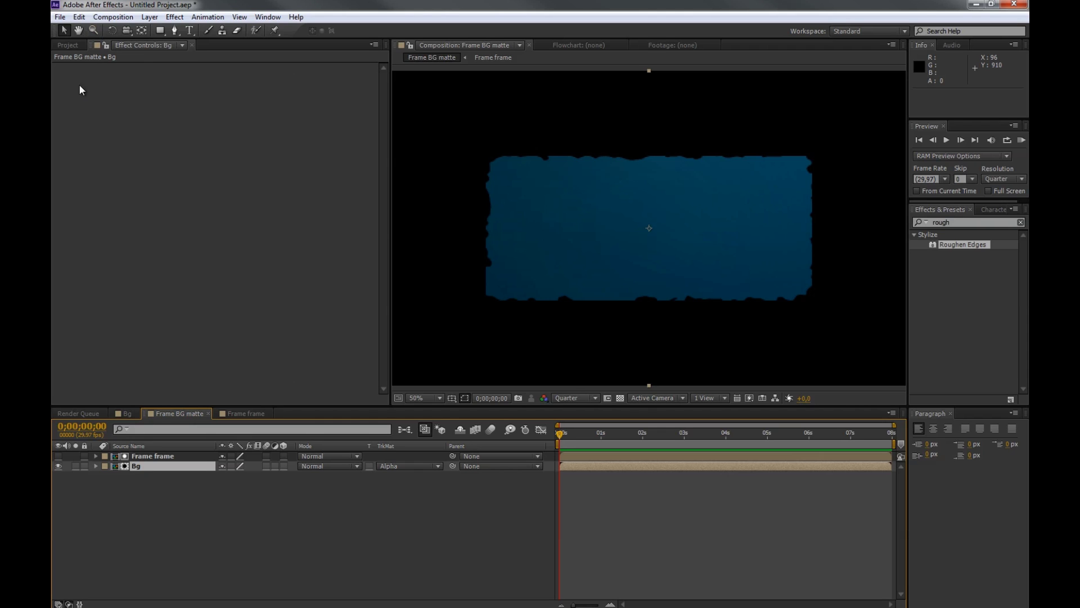
left_click(66, 45)
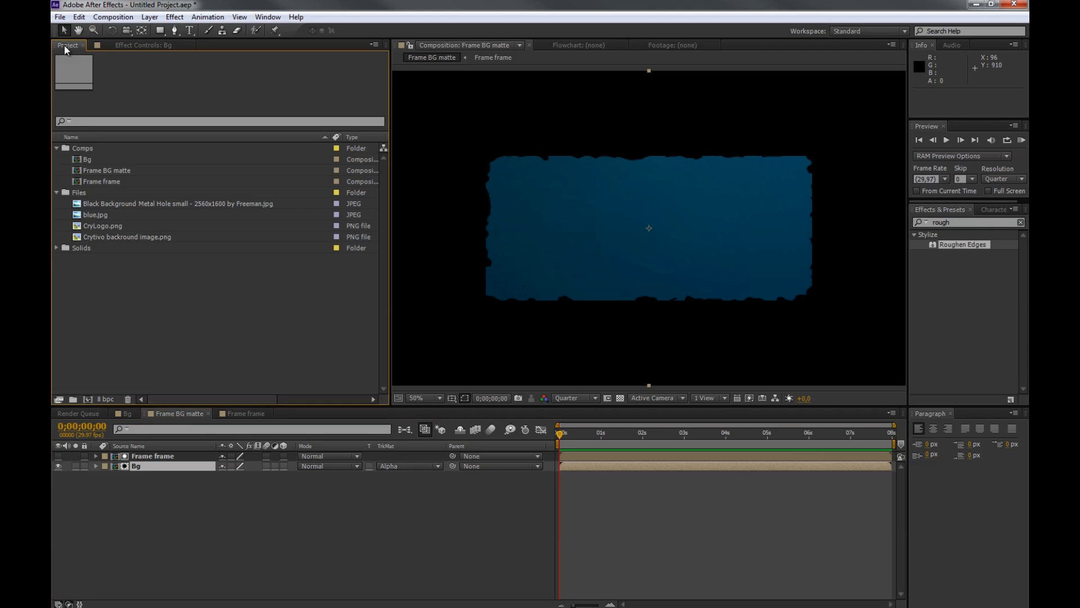
left_click(94, 180)
left_click(88, 398)
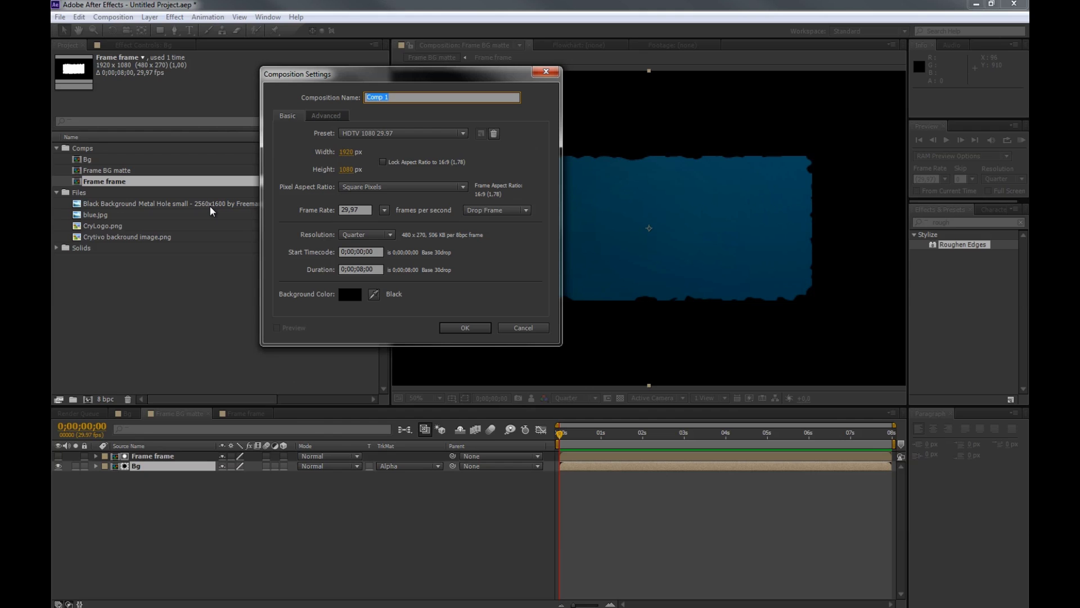
type("shatter")
key("Return")
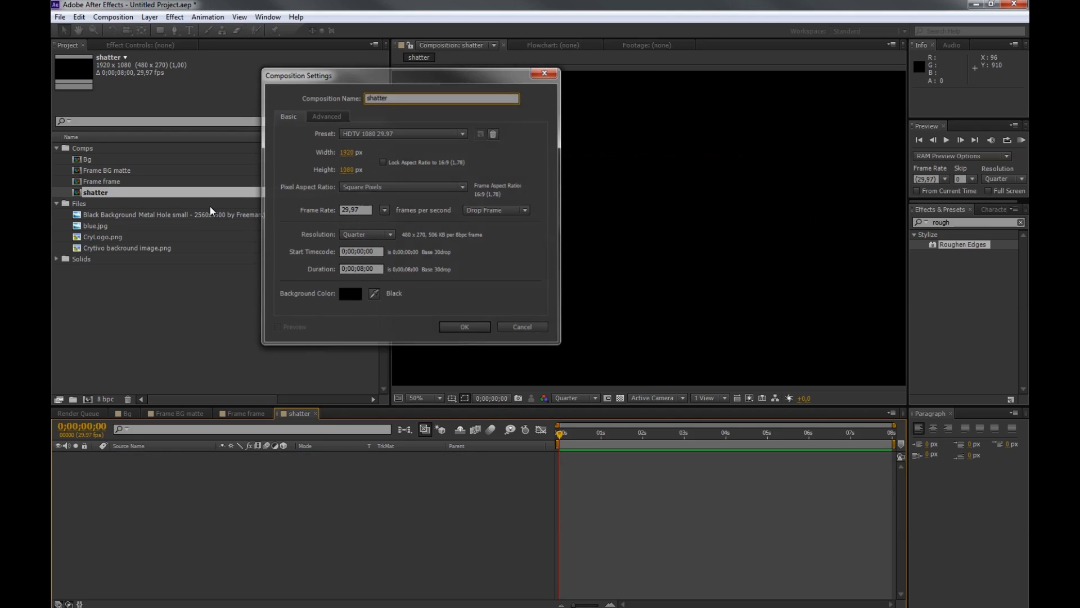
Create another composition named "shatter mask" and place its timeline ahead of the shatter timeline.
left_click(89, 399)
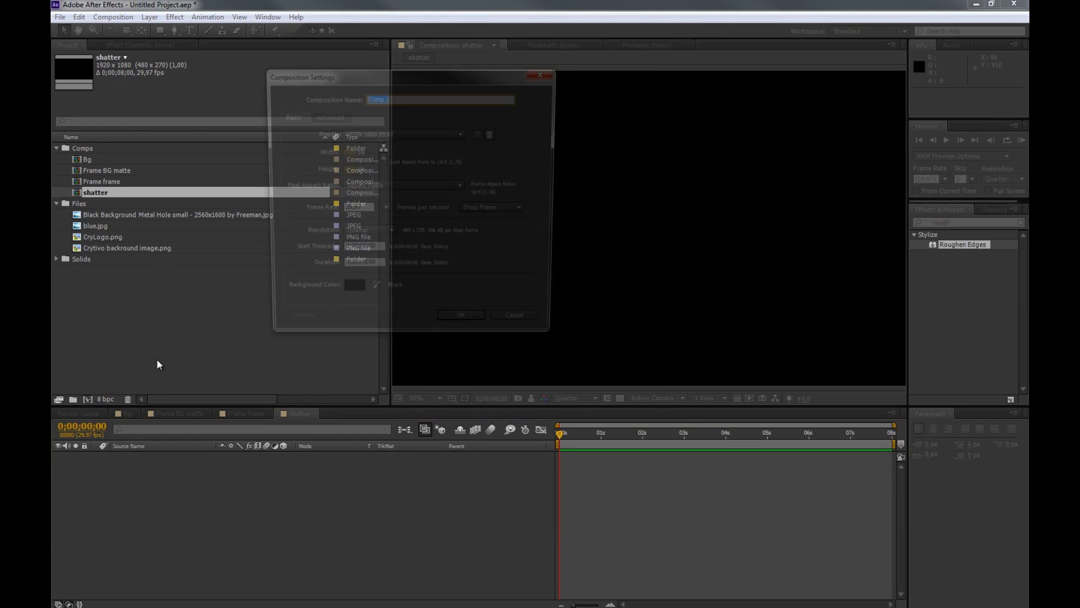
type("shatter mask")
key("Return")
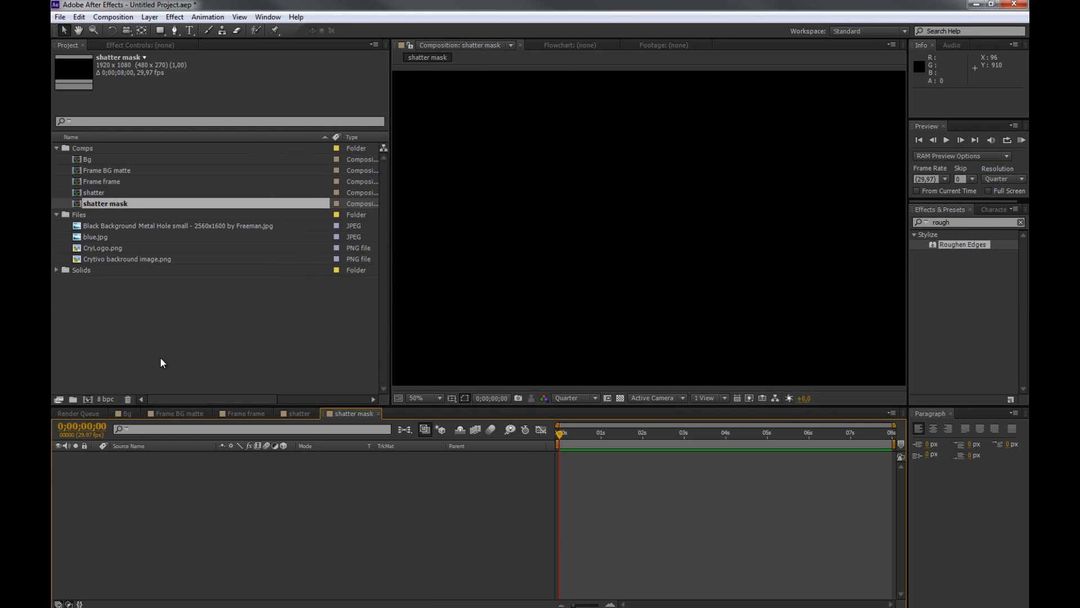
left_click_drag(340, 415, 287, 417)
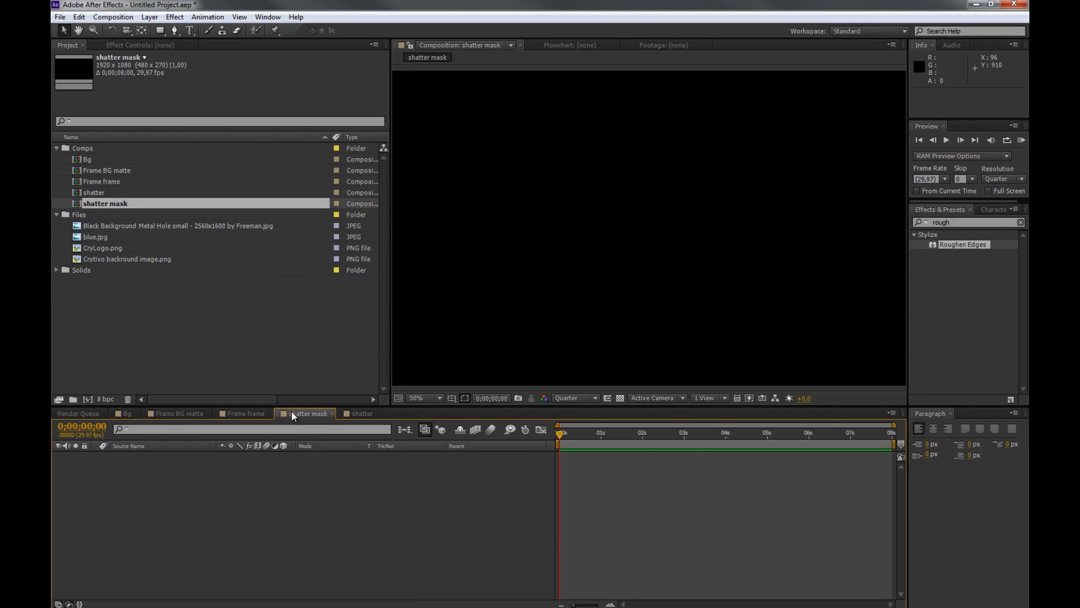
Add Frame frame with Frame BG matte beneath it to shatter mask, and set the lower layer's track matte to Alpha Matte "Frame frame".
left_click(207, 313)
left_click_drag(107, 179, 151, 472)
left_click(125, 174)
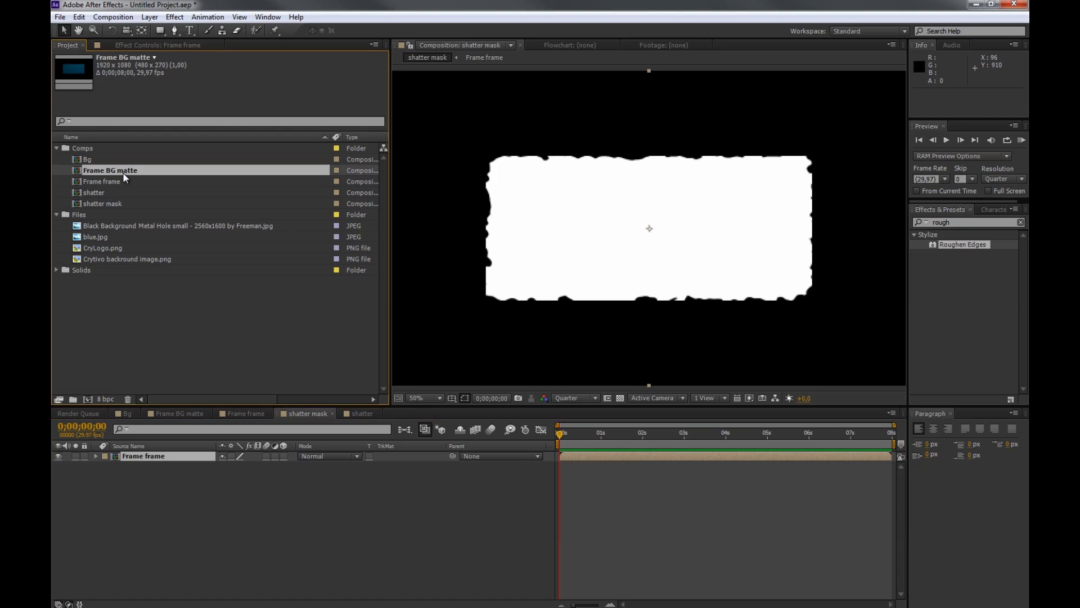
left_click_drag(122, 171, 188, 487)
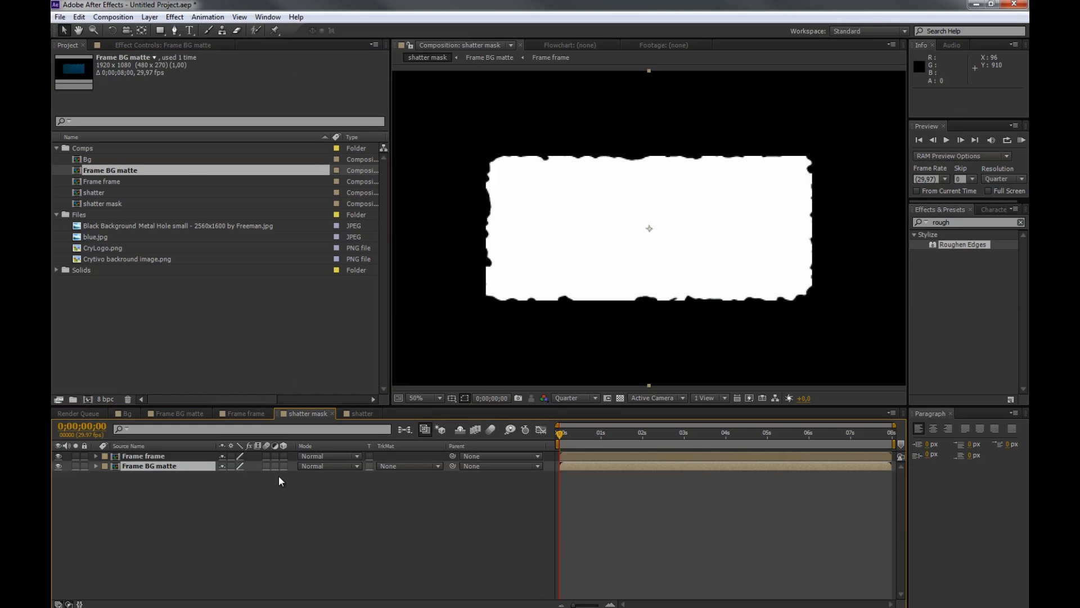
left_click(407, 465)
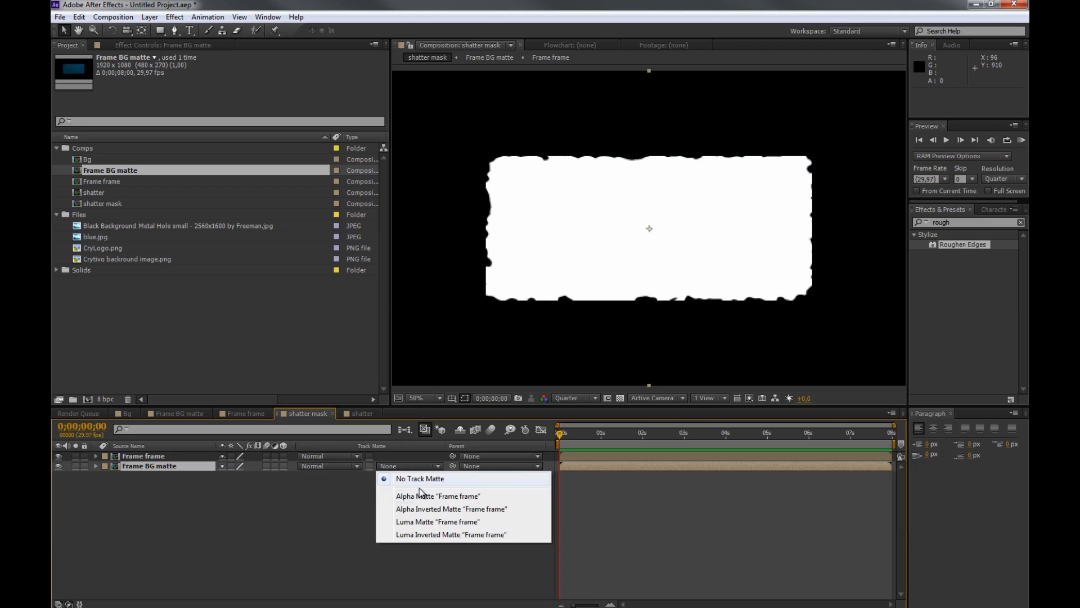
left_click(424, 494)
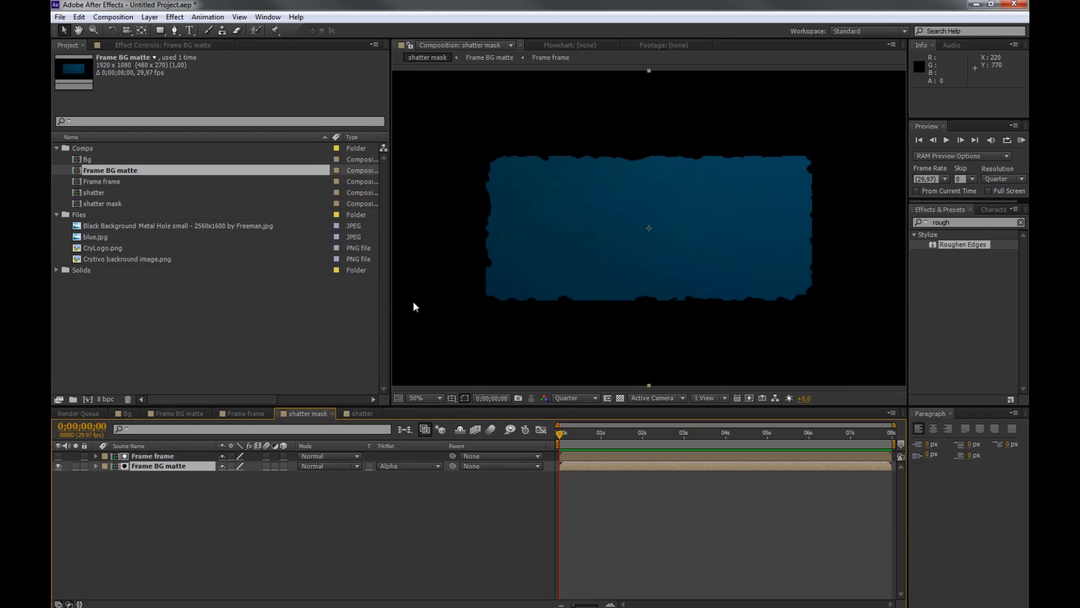
Add the shatter mask composition as a layer in the shatter composition.
left_click(361, 413)
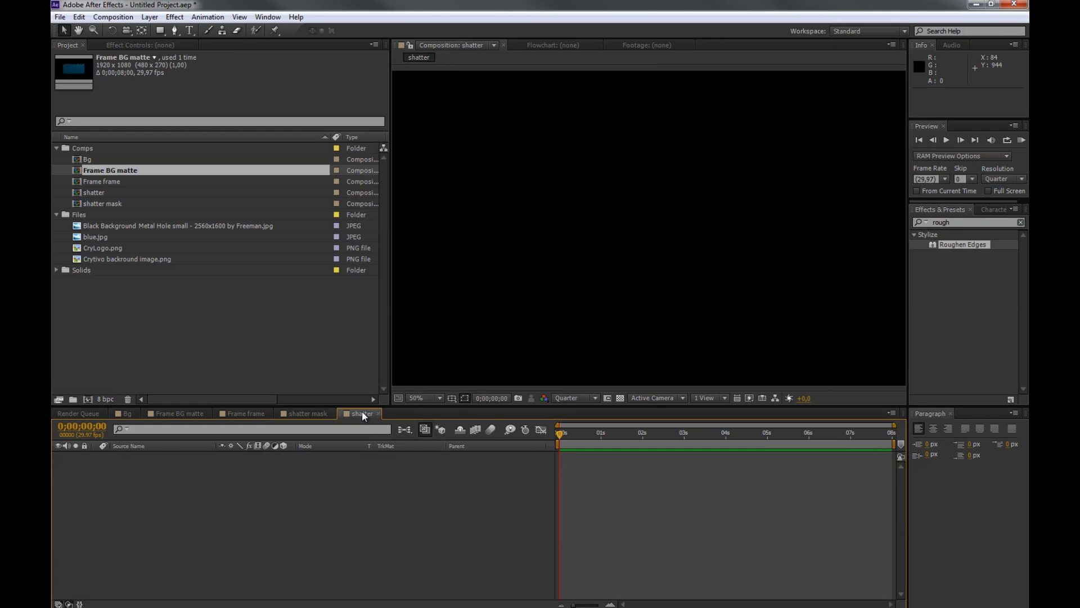
left_click(192, 333)
left_click(113, 183)
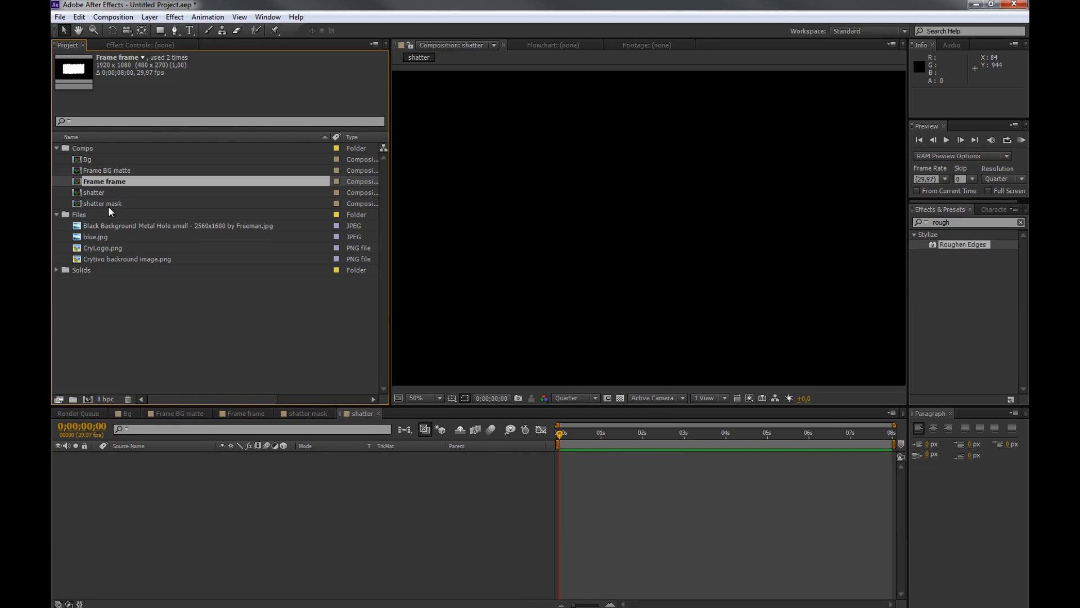
left_click_drag(109, 204, 172, 501)
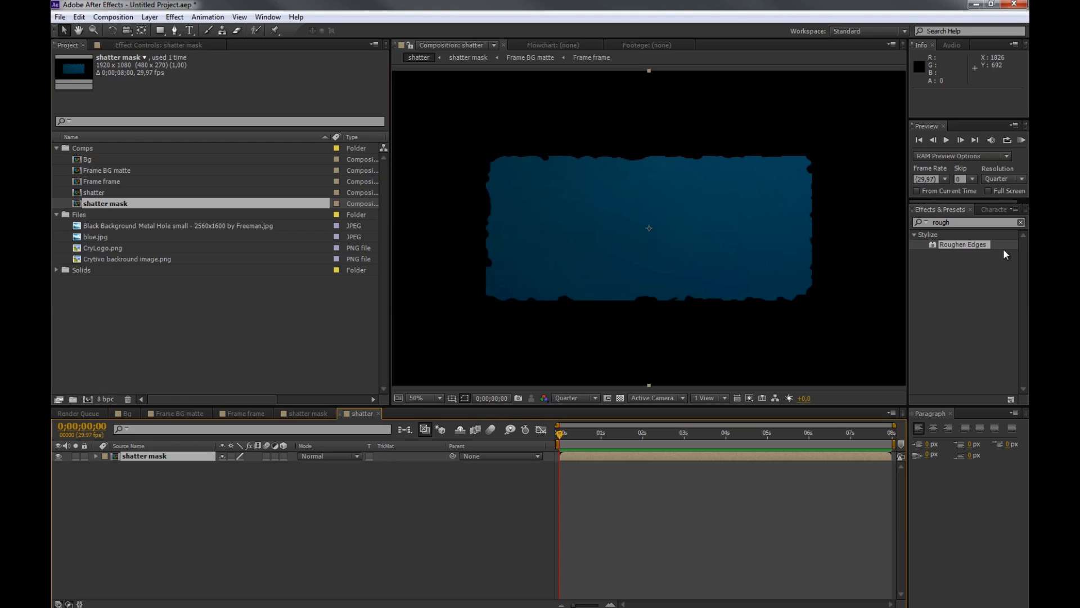
Find the Shatter effect and apply it to the shatter mask layer.
left_click(978, 266)
double_click(957, 223)
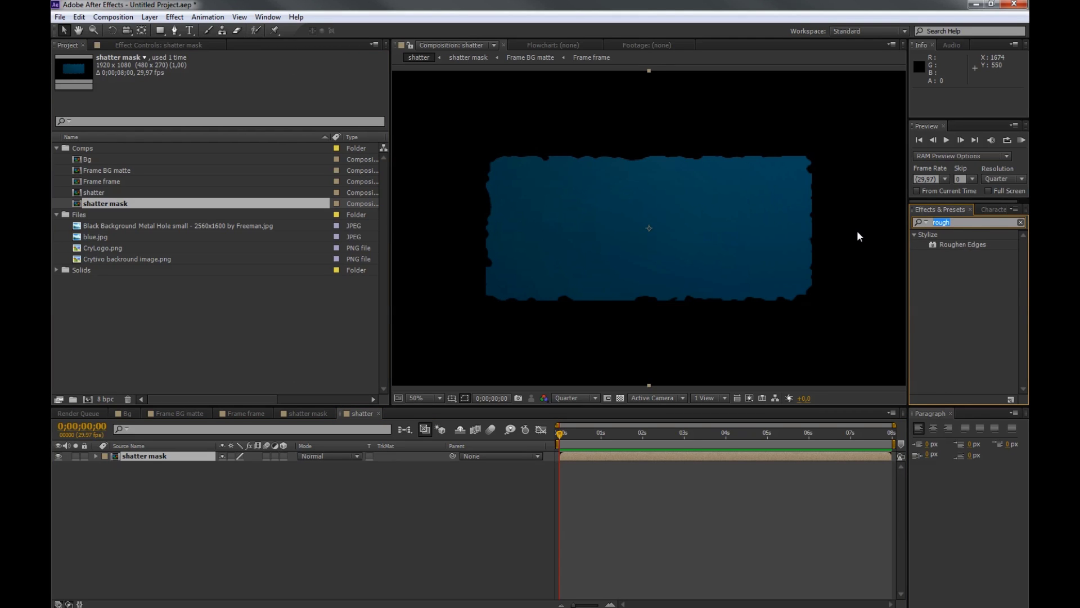
type("shatter")
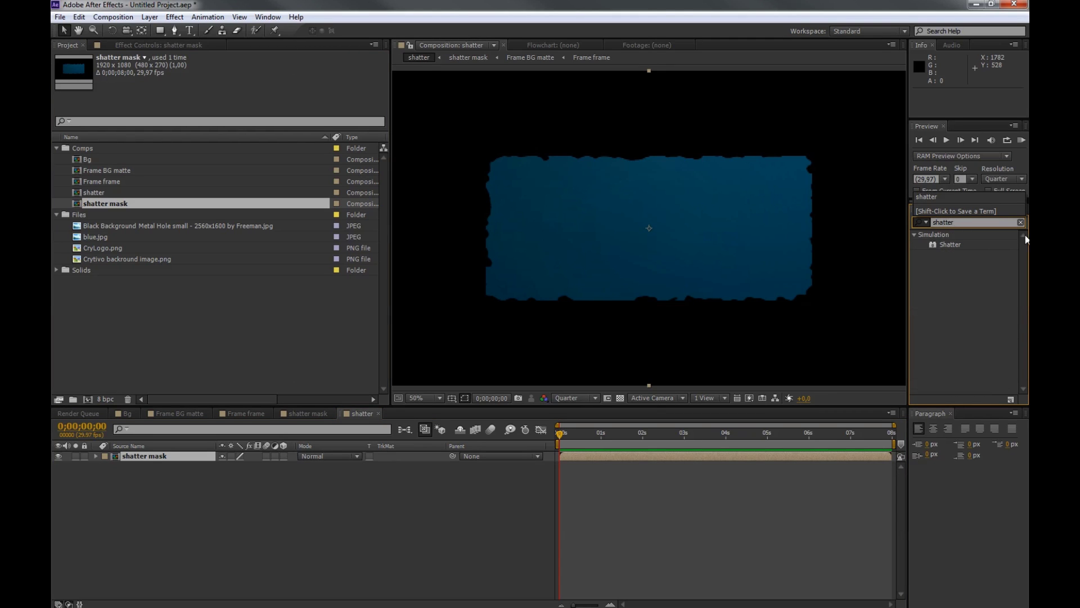
left_click_drag(958, 245, 165, 457)
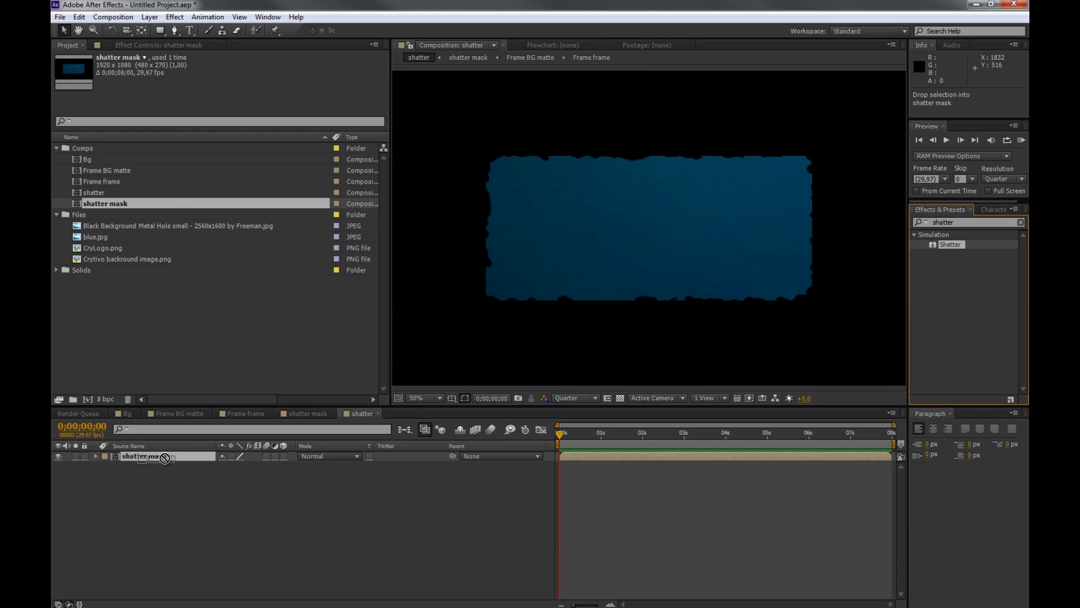
Set the Shatter effect's View to Rendered and its Shape Pattern to Glass.
left_click(288, 77)
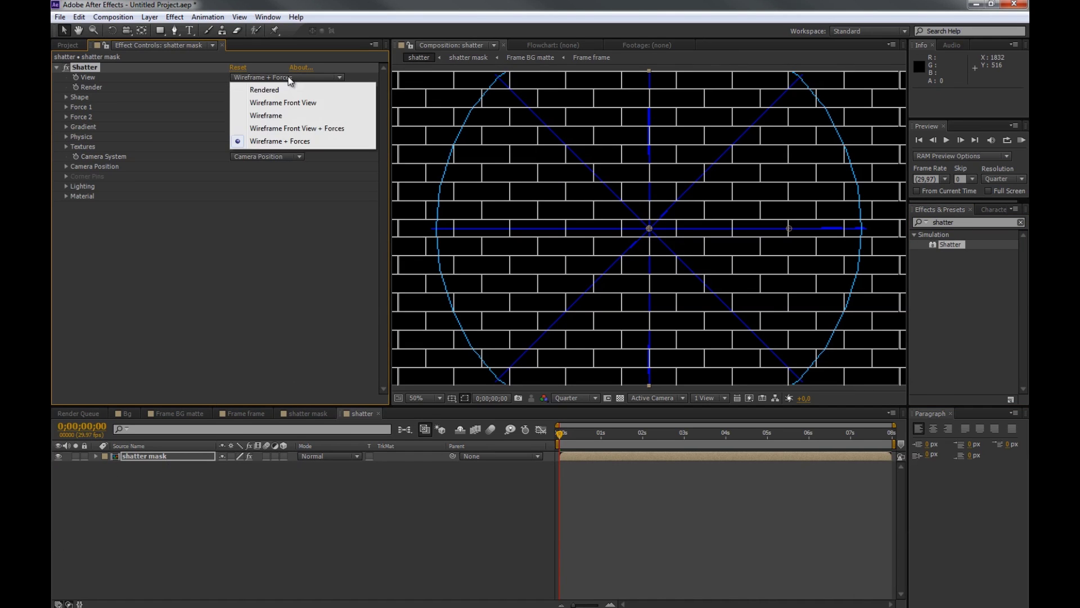
left_click(285, 90)
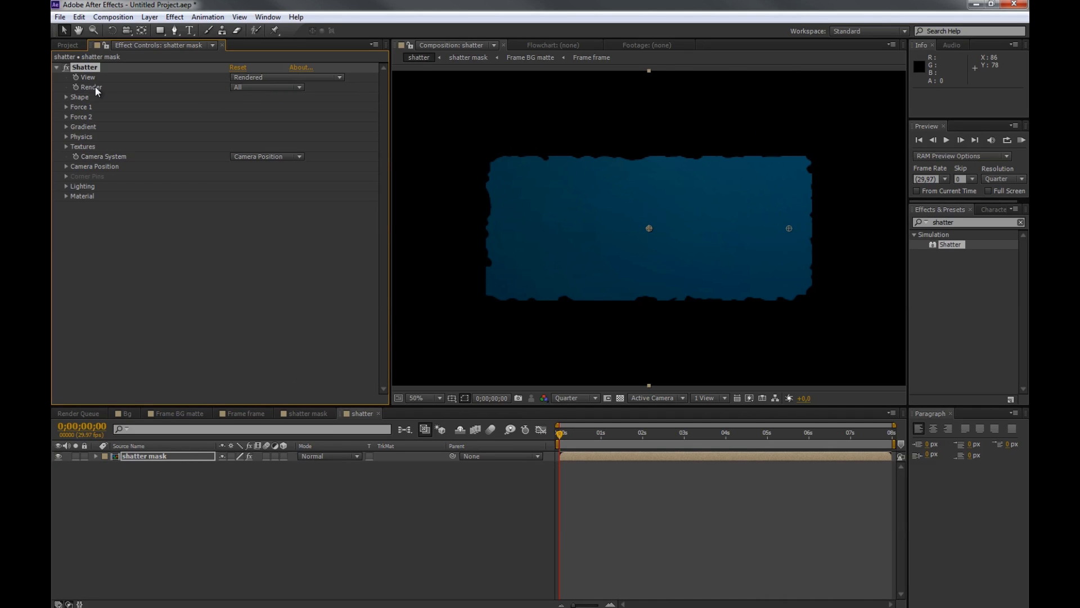
left_click(248, 90)
left_click(251, 306)
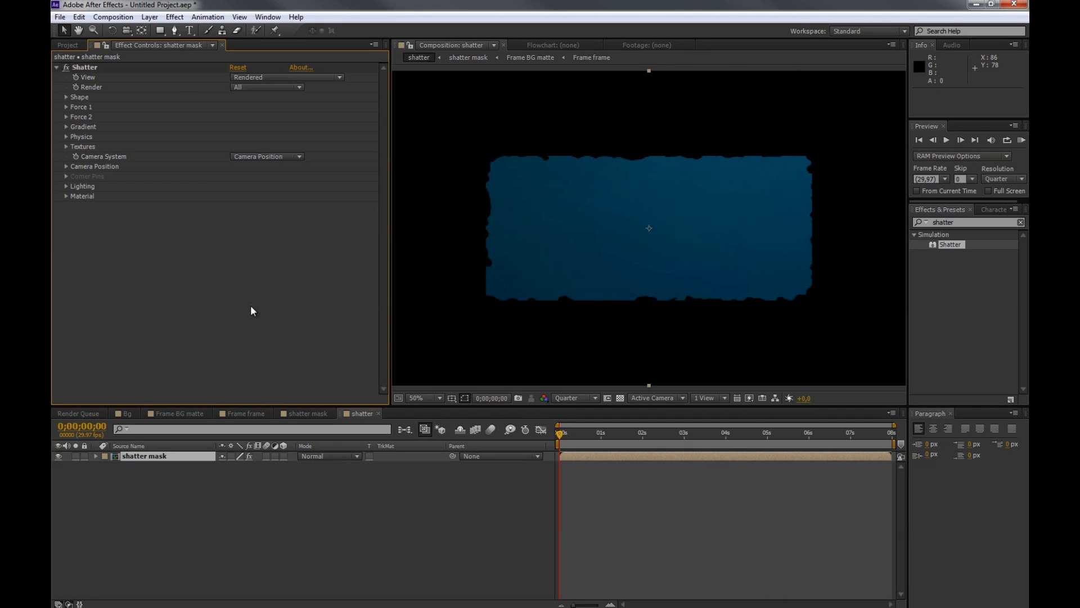
left_click(66, 97)
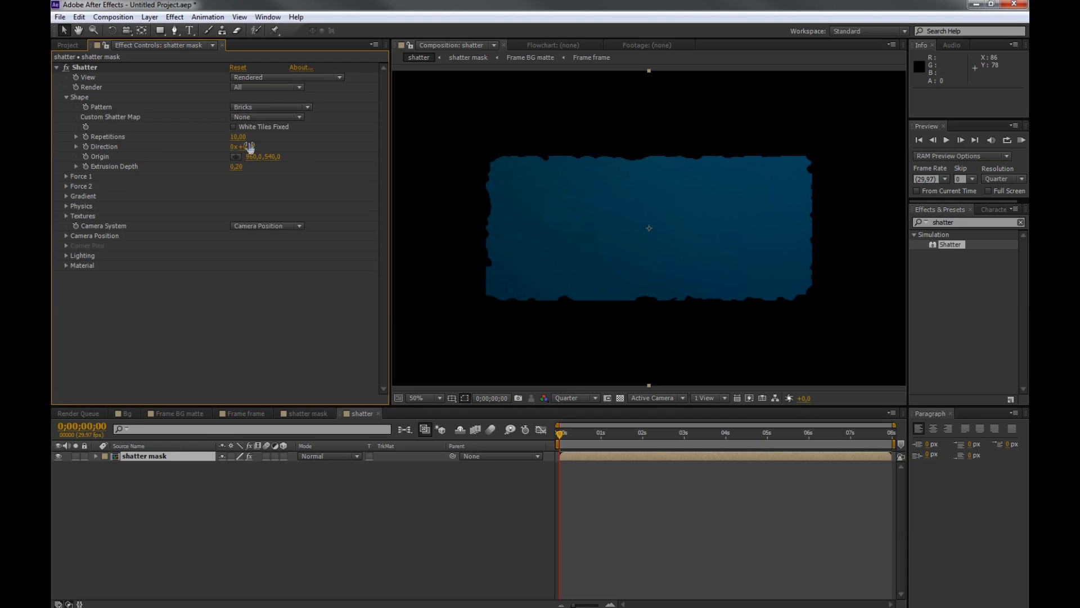
left_click(268, 107)
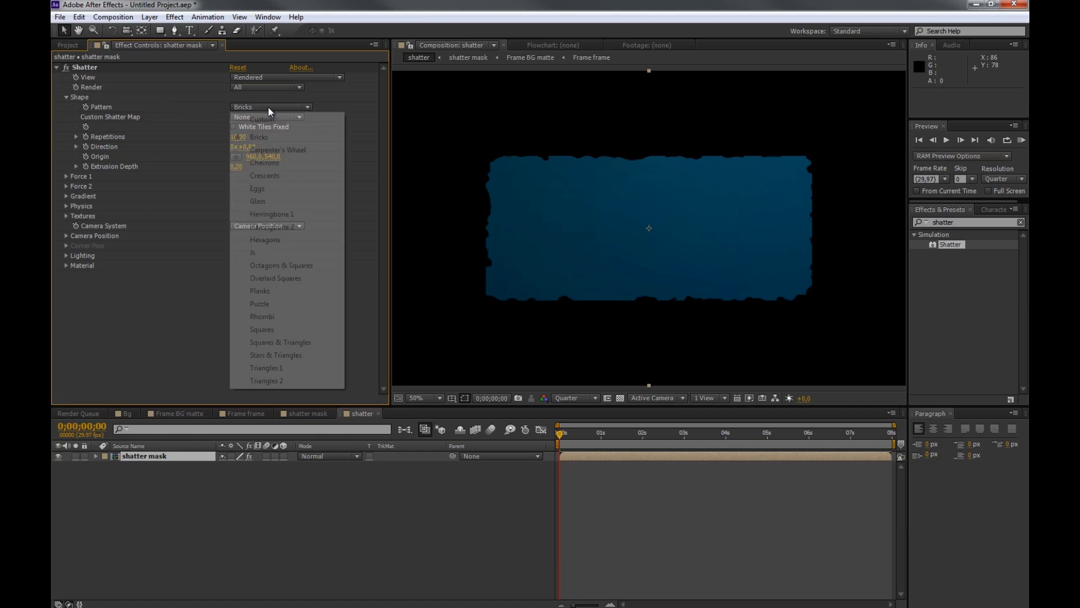
left_click(284, 200)
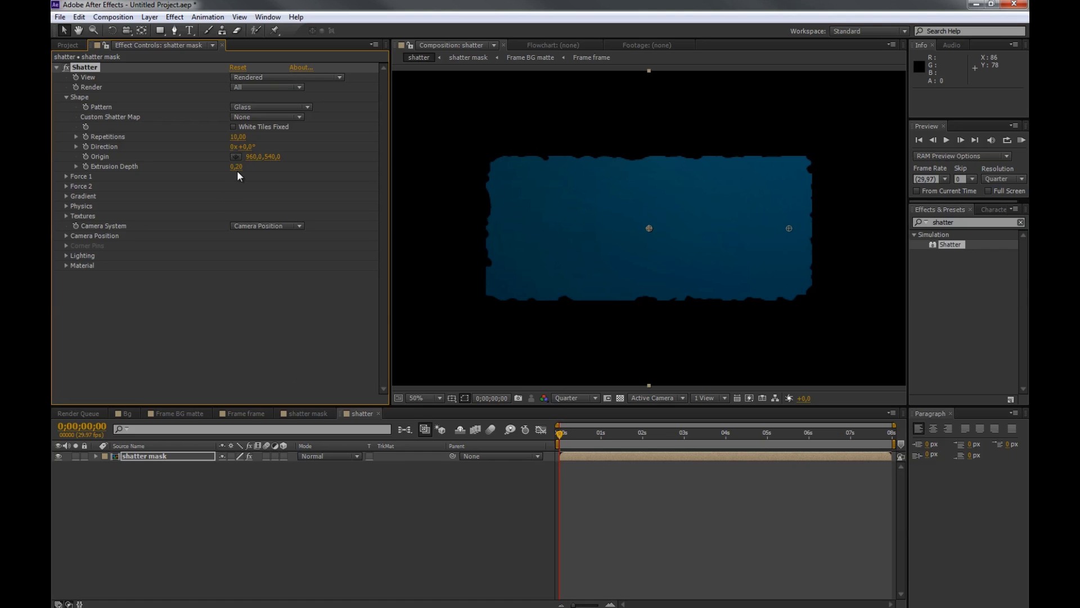
Enable keyframing for Shatter's Force 1 Position at 0 seconds and place the point outside the frame's left edge, at about -88, 540.
left_click(66, 177)
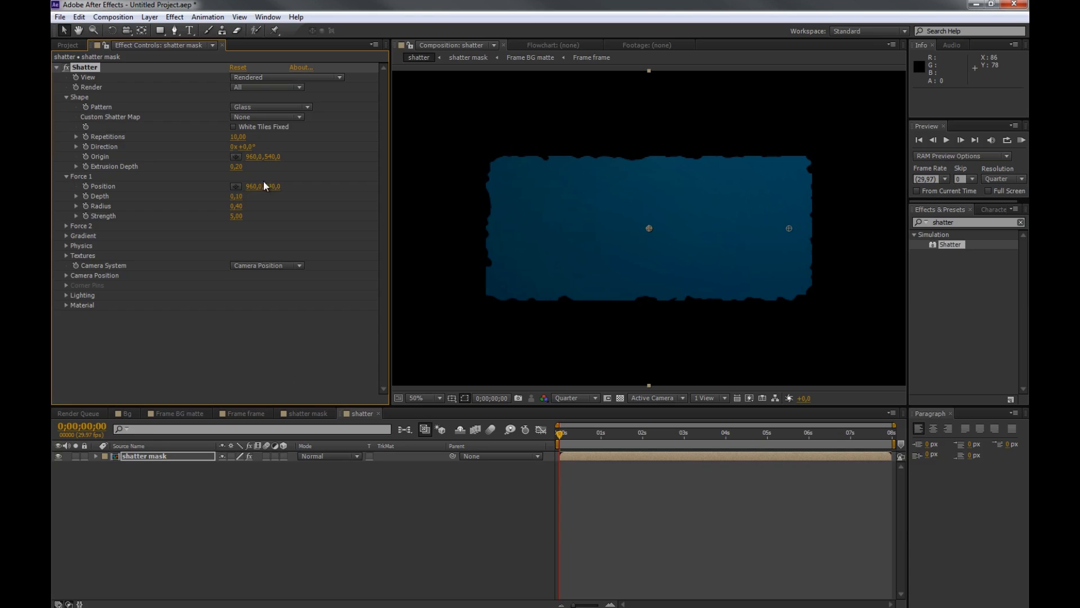
scroll(613, 230, "down", 2)
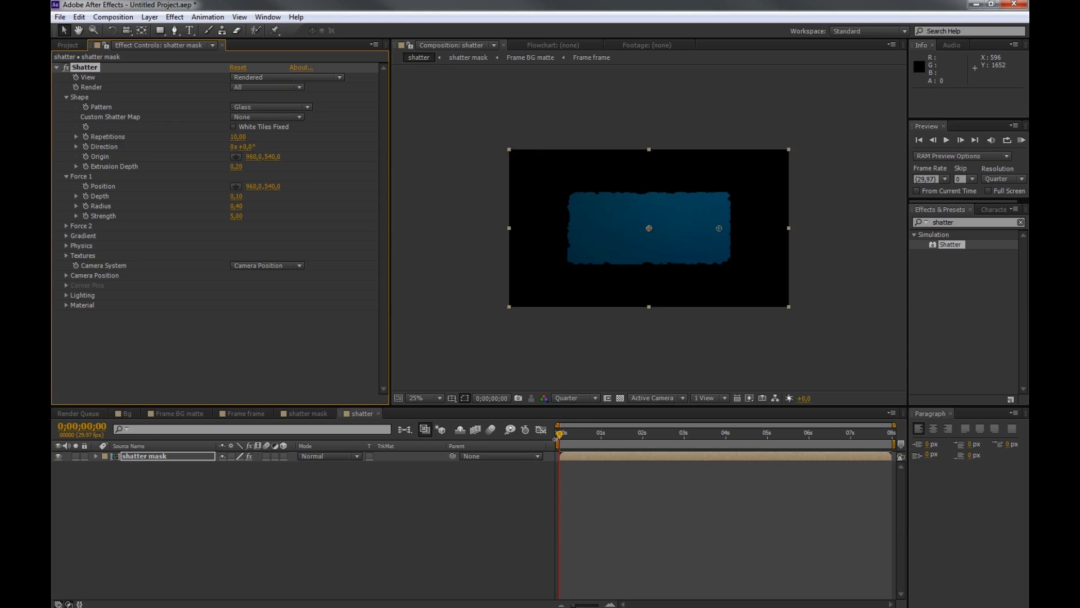
left_click(86, 184)
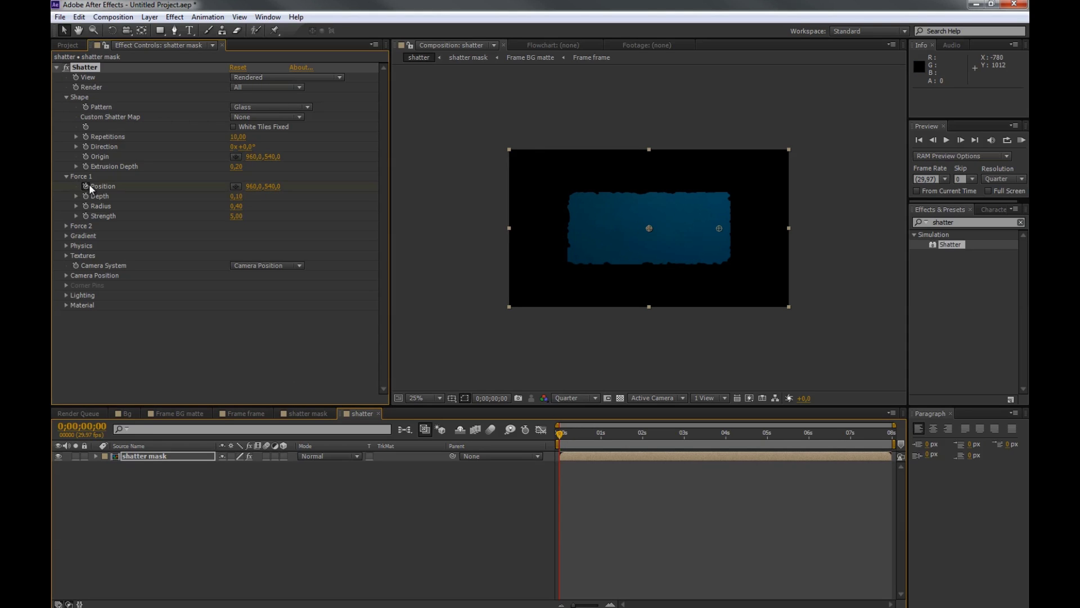
left_click(236, 187)
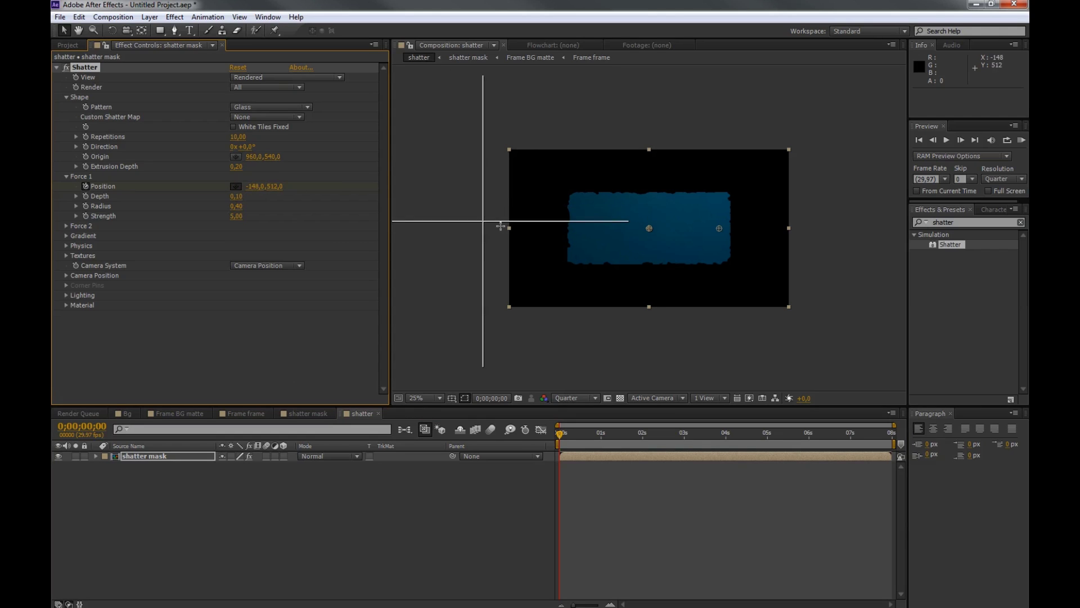
left_click(496, 228)
At 3 seconds, keyframe Force 1 Position just outside the frame's right edge, at about 1976, 540.
left_click_drag(563, 433, 691, 445)
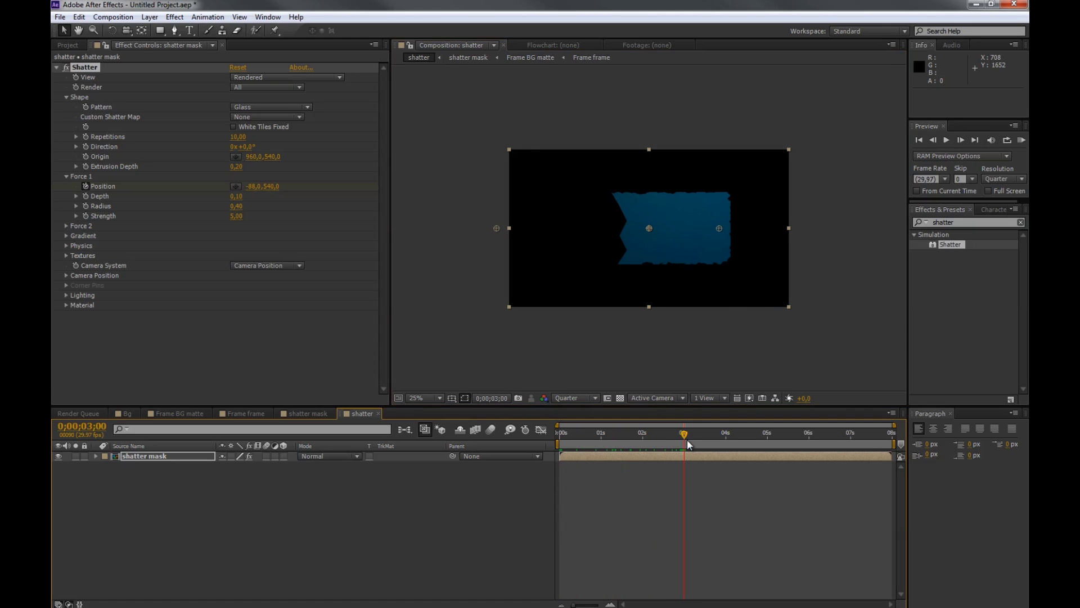
left_click(237, 187)
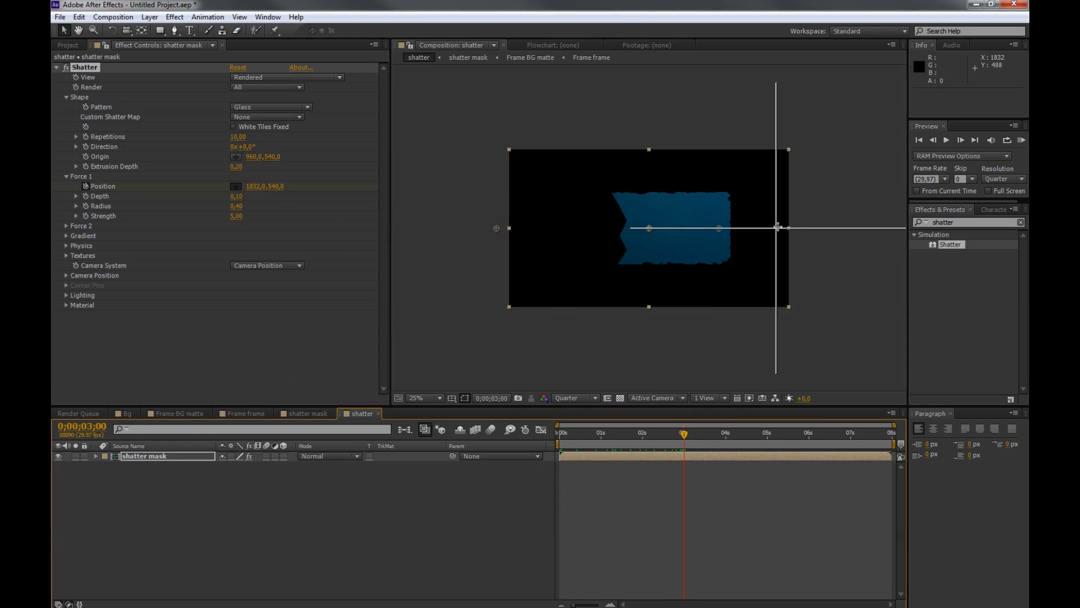
left_click(799, 234)
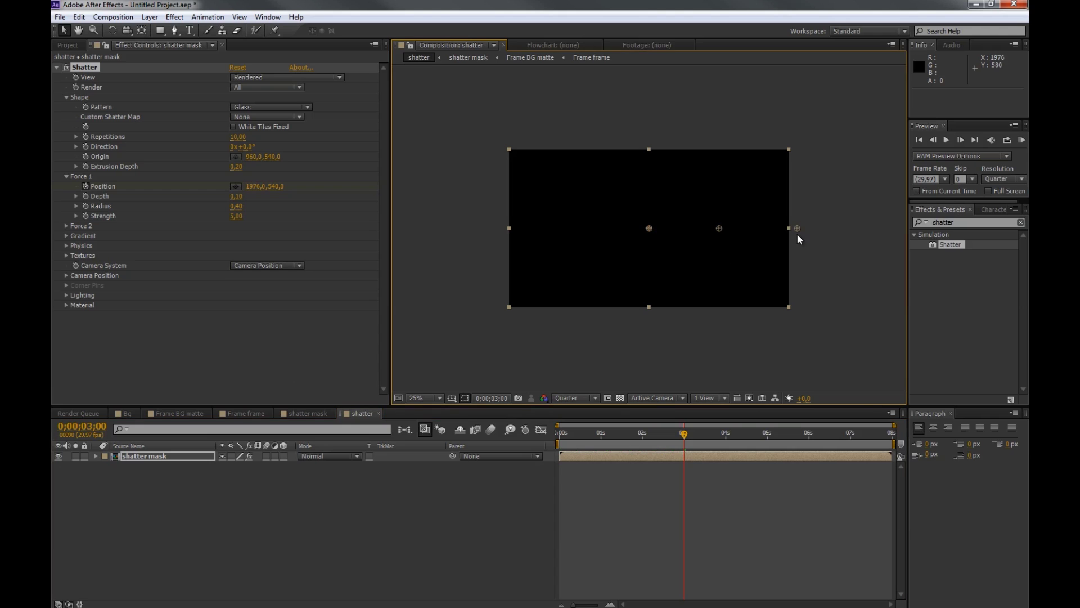
Return to the first frame and lower Shatter's Force 1 Strength to about 0.20.
left_click_drag(683, 439, 551, 452)
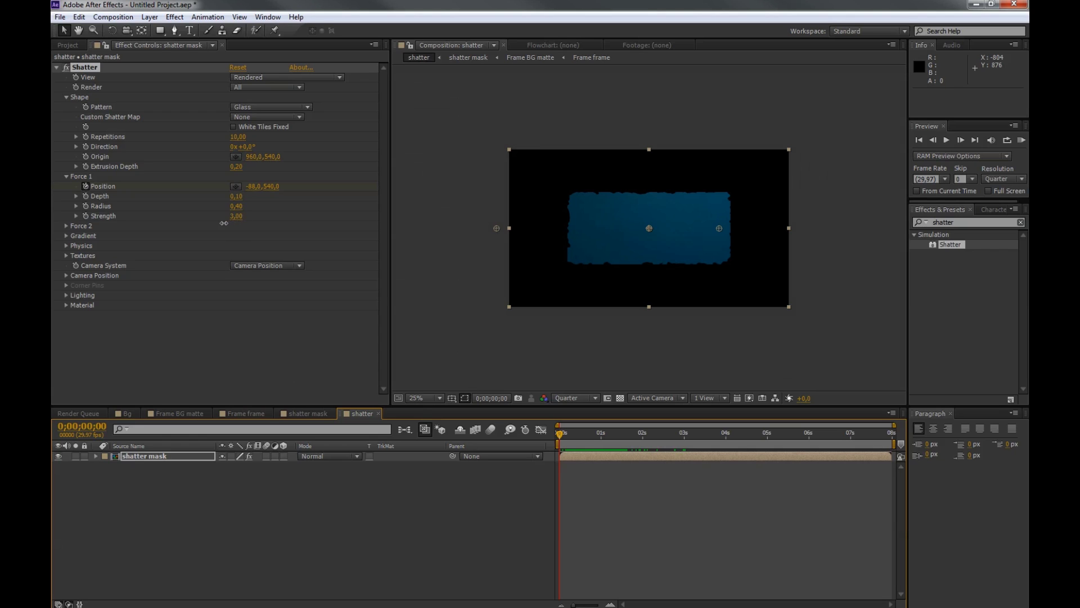
left_click_drag(209, 226, 220, 228)
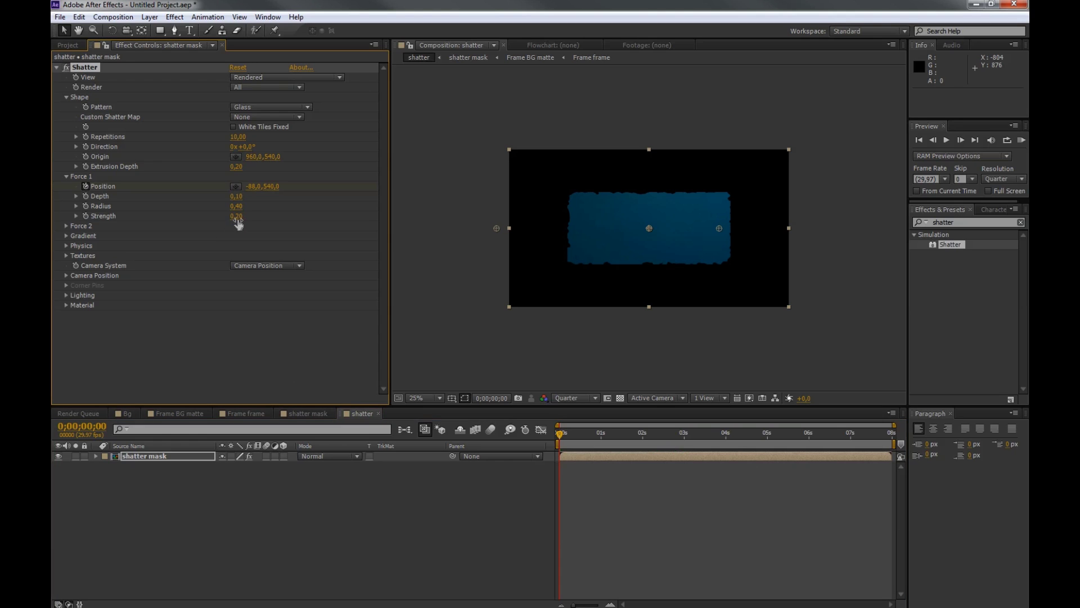
left_click(66, 177)
In Shatter's Physics settings, set Rotation Speed to 0.50, Randomness to 0.72 and Gravity to 12.30, checking the pieces at frame 13.
left_click(64, 207)
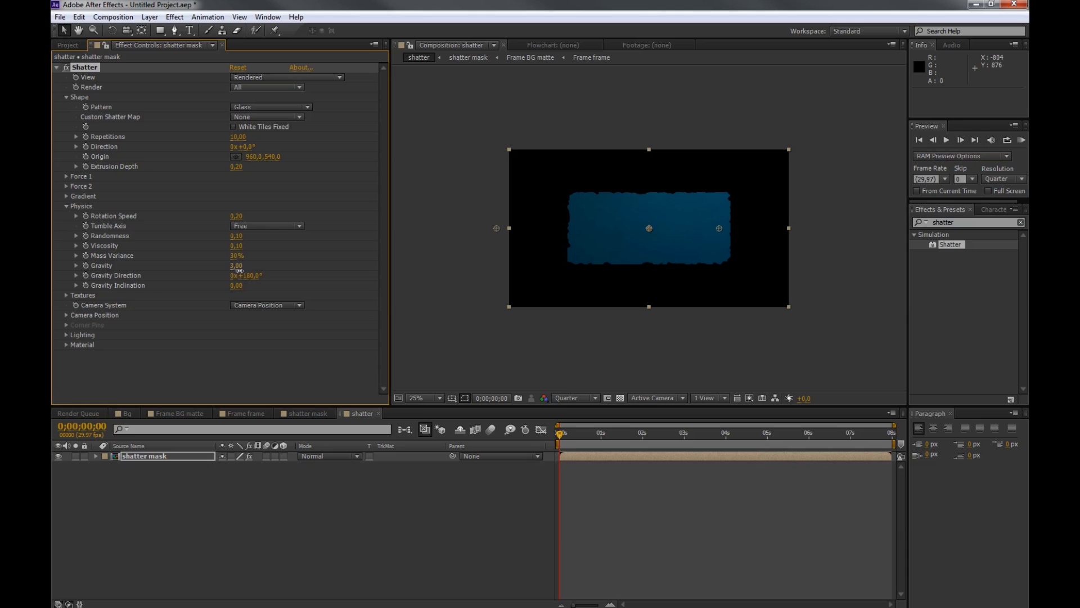
left_click_drag(282, 270, 295, 270)
left_click_drag(236, 217, 247, 246)
left_click(561, 435)
left_click_drag(568, 441, 578, 441)
left_click_drag(236, 236, 283, 239)
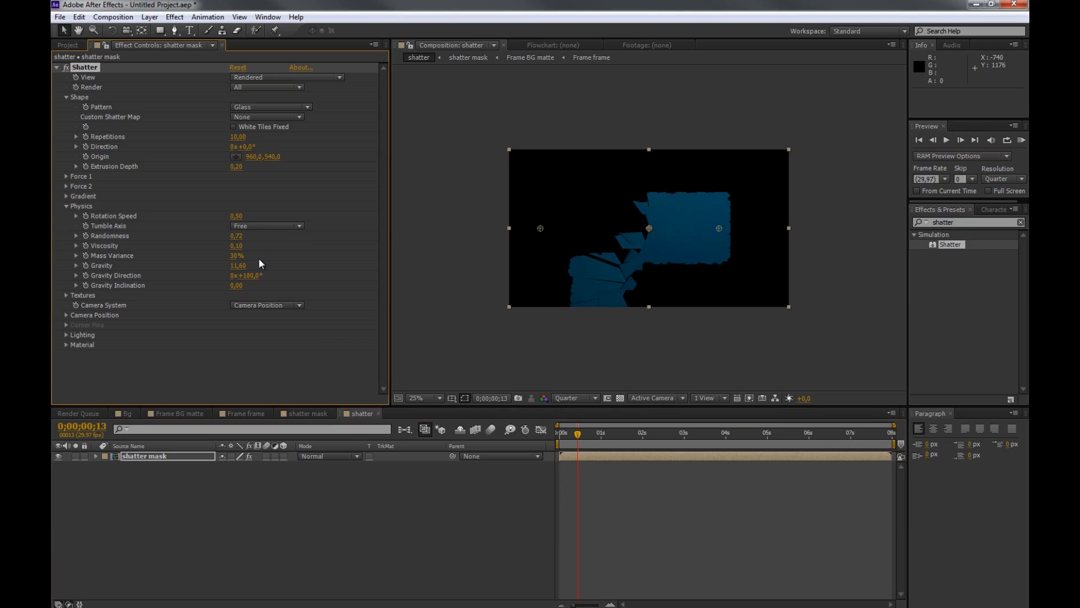
mouse_move(238, 266)
left_mouse_down()
mouse_move(267, 265)
mouse_move(246, 272)
left_mouse_up()
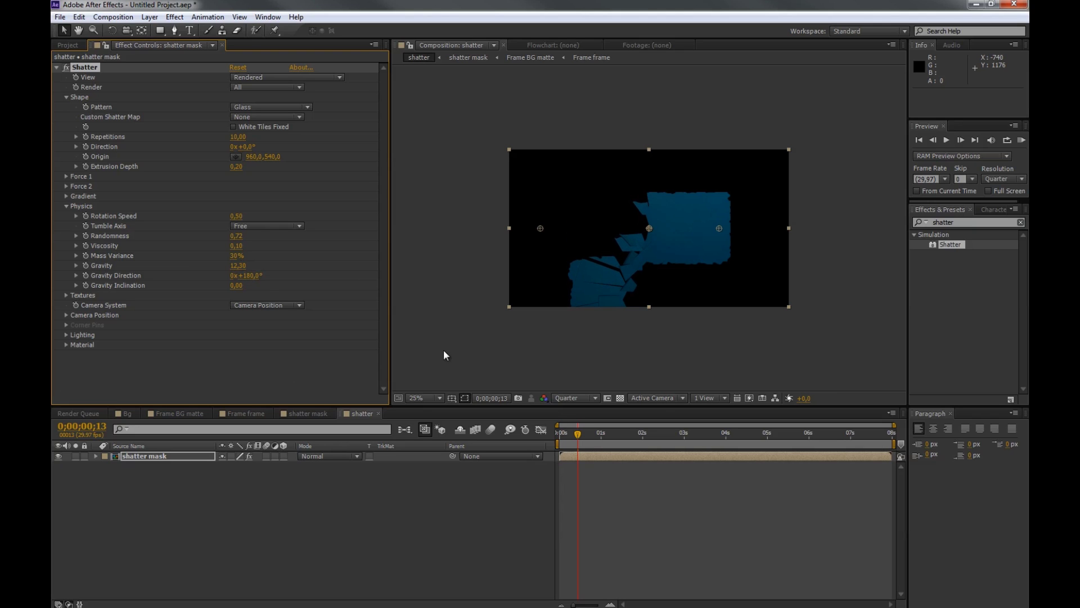
Try Shatter Viscosity values of 1.00 and 0.57, checking the pieces at frame 8 and at 2 seconds 16 frames.
left_click_drag(582, 440, 571, 436)
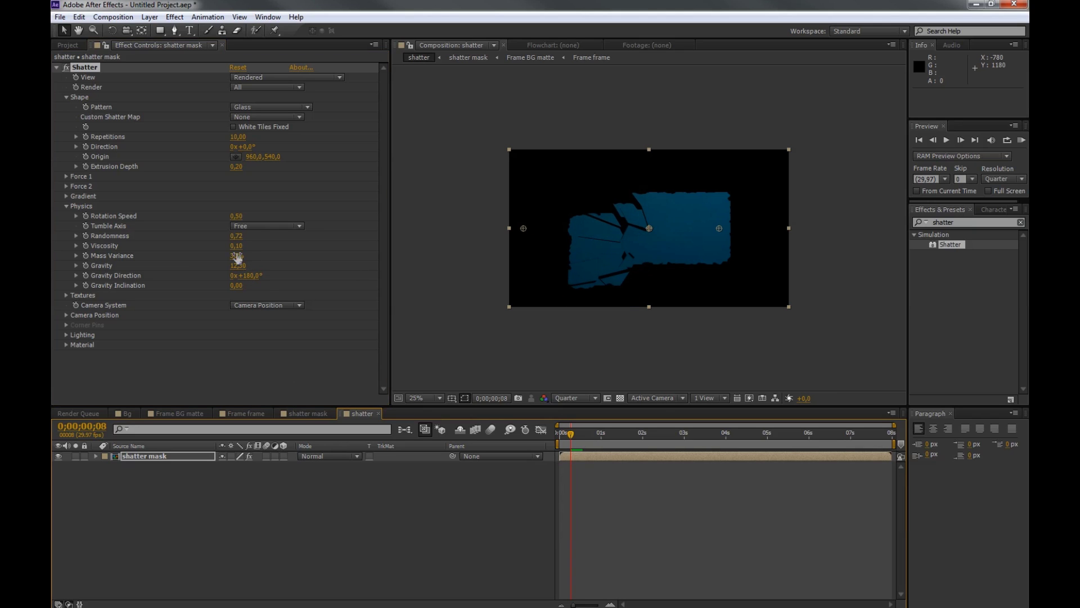
left_click_drag(235, 249, 332, 245)
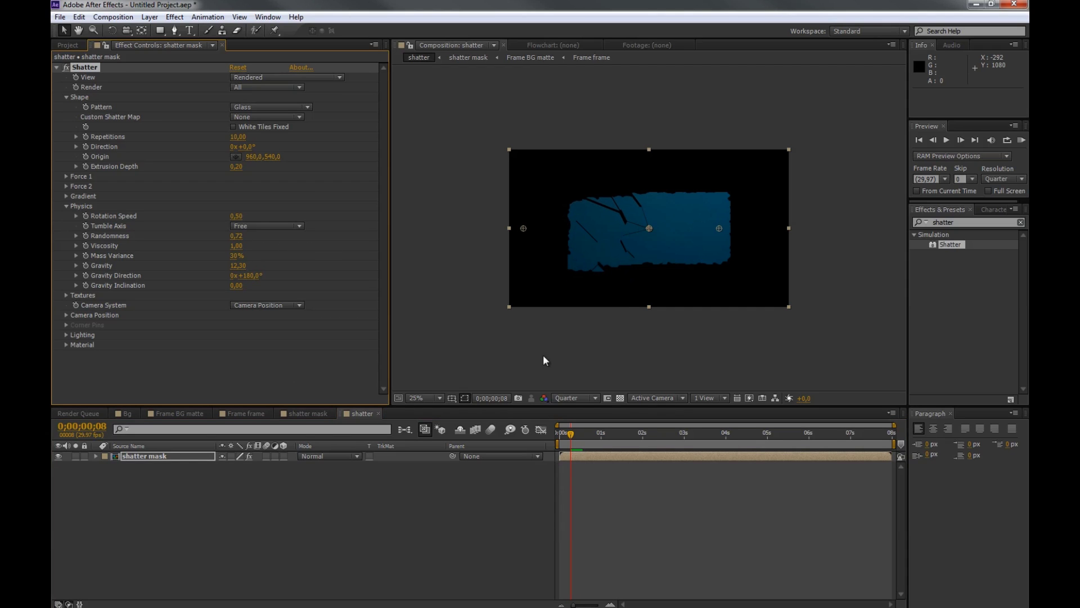
left_click_drag(563, 441, 666, 443)
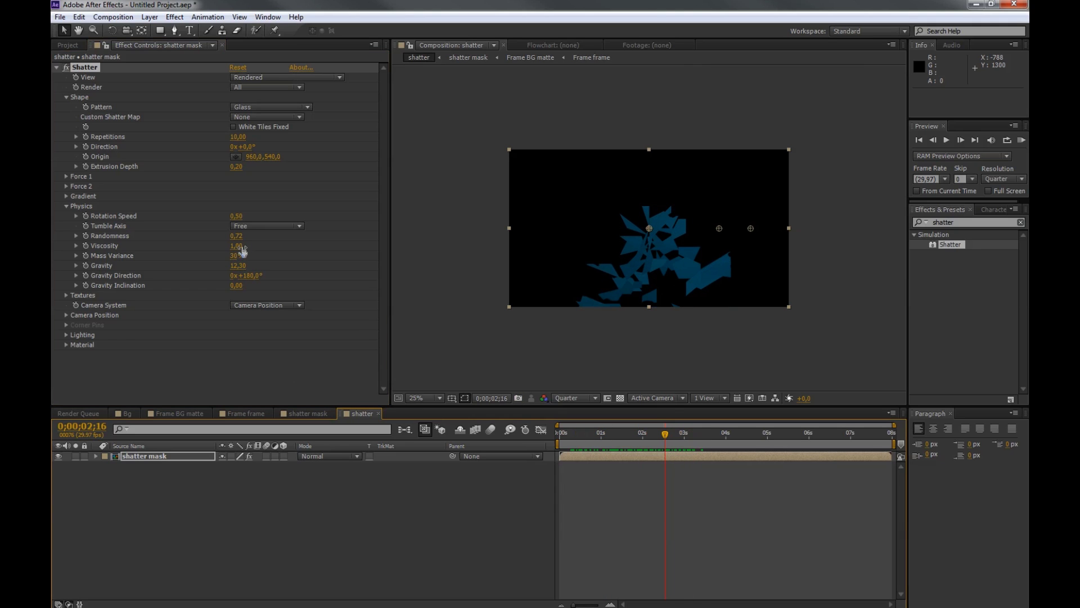
left_click_drag(235, 246, 202, 245)
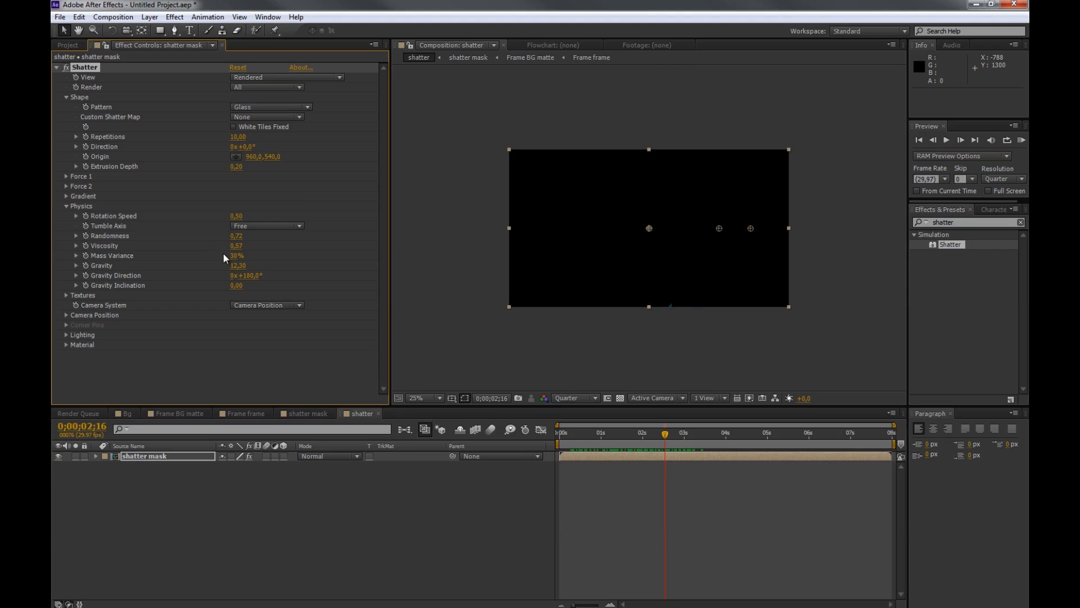
Raise Shatter's Gravity to 18.10 and lower Viscosity to 0.47, previewing the fall of the pieces along the timeline.
left_click_drag(660, 436, 548, 454)
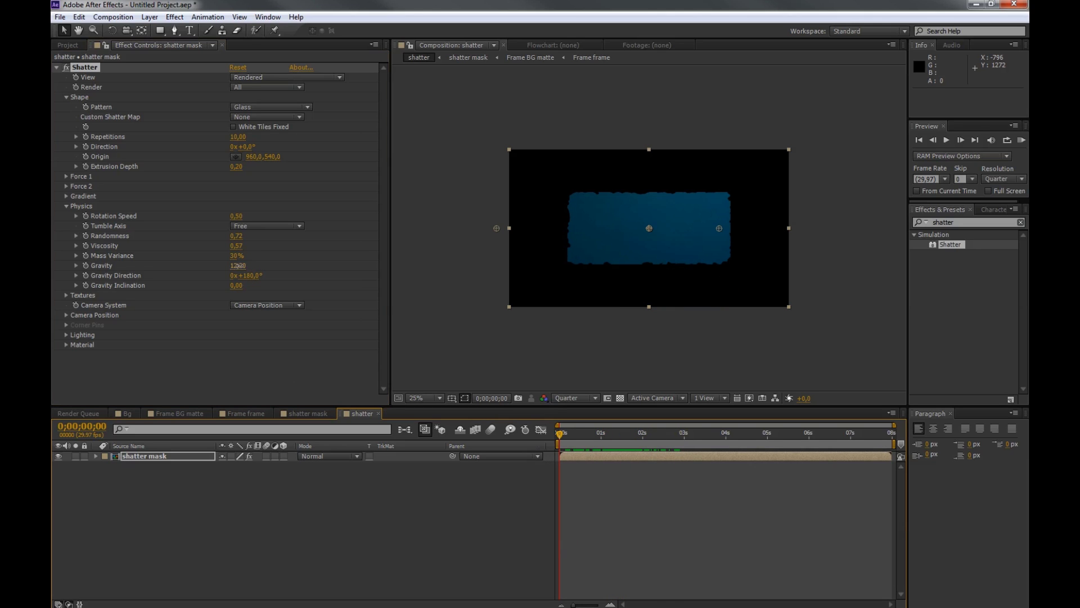
left_click_drag(273, 266, 279, 266)
left_click_drag(657, 439, 634, 447)
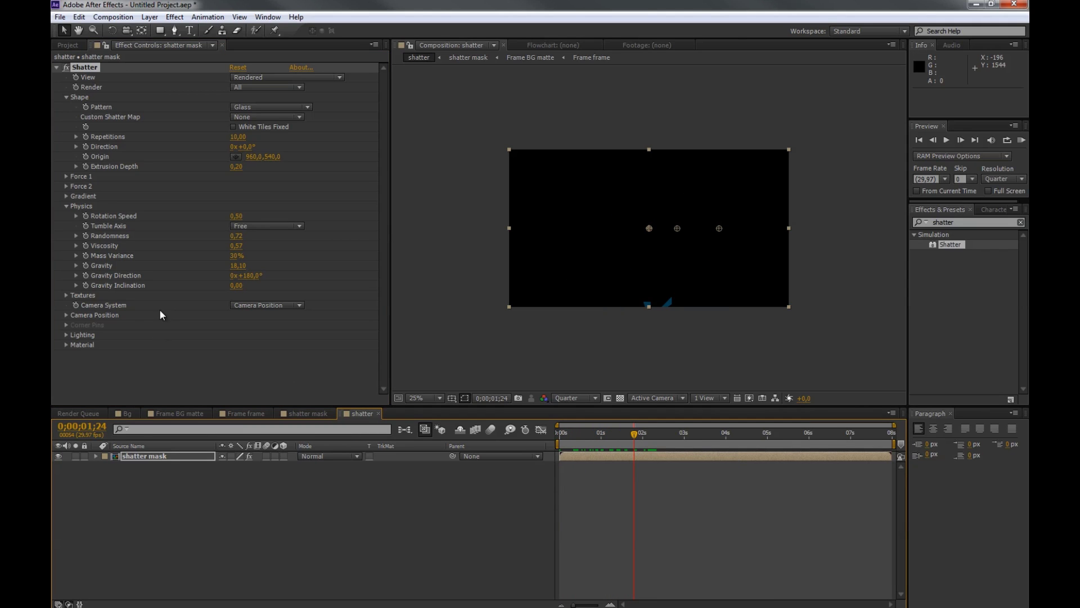
left_click_drag(237, 246, 234, 246)
left_click_drag(631, 437, 566, 440)
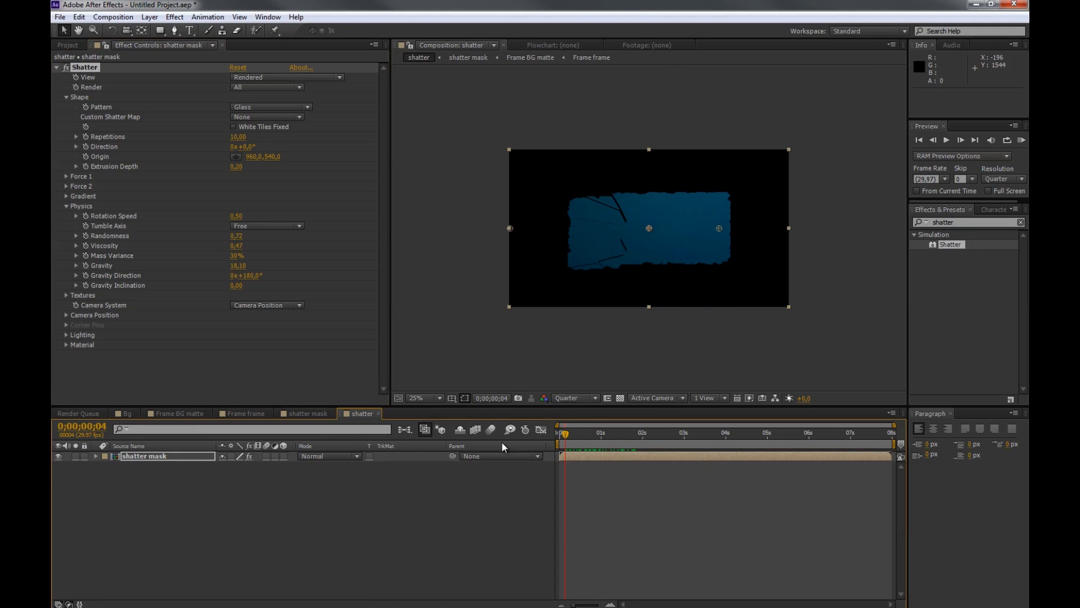
left_click(65, 206)
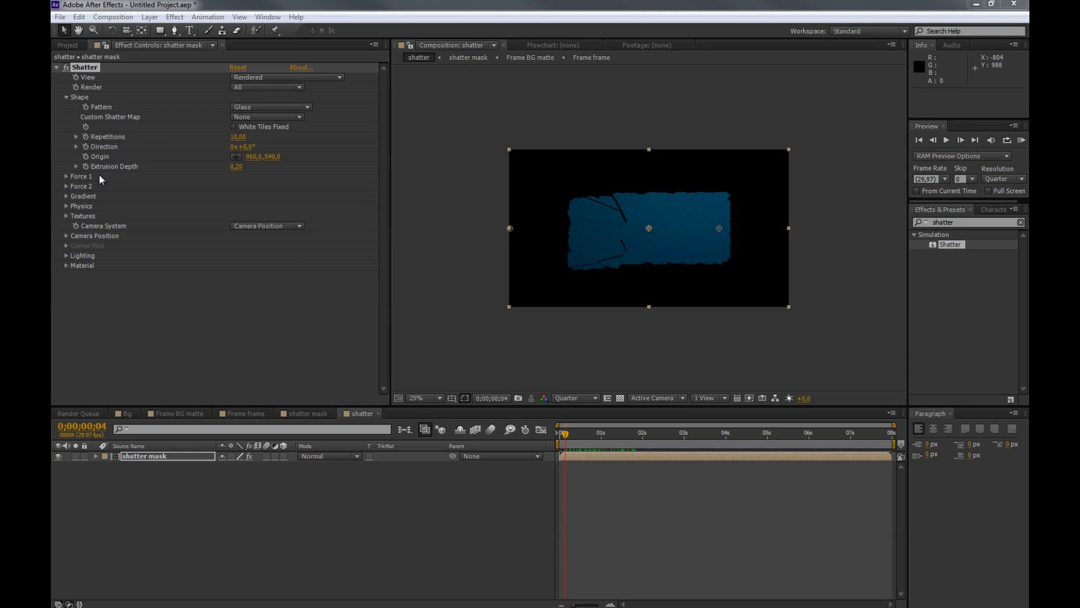
Reduce Shatter's Force 1 Radius to 0.16 and raise the glass pattern's Repetitions to 26.50, checking the pieces around 1 second.
left_click(66, 176)
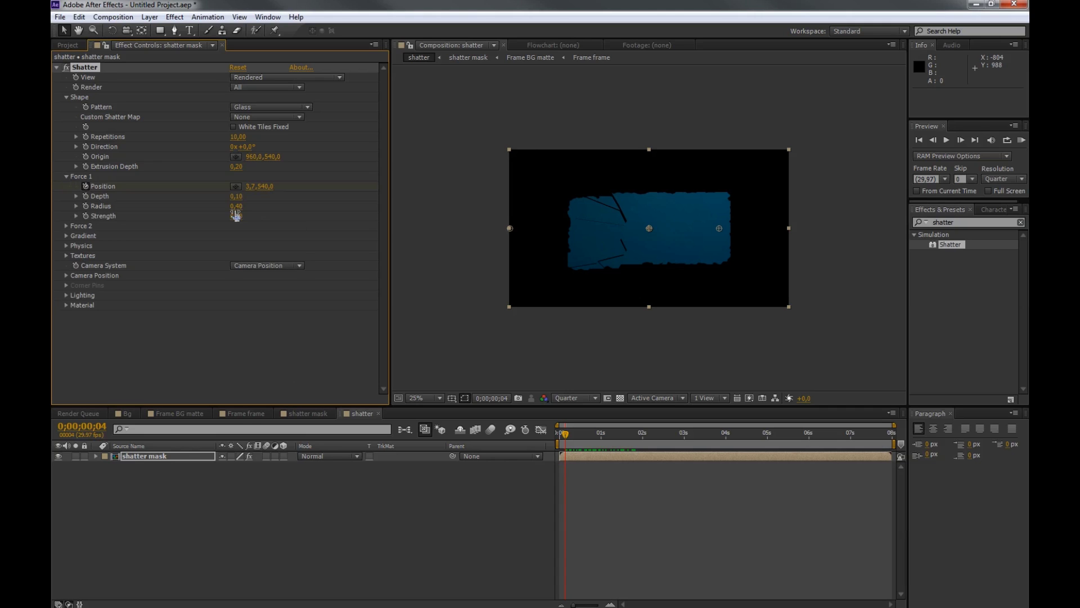
left_click_drag(235, 207, 222, 207)
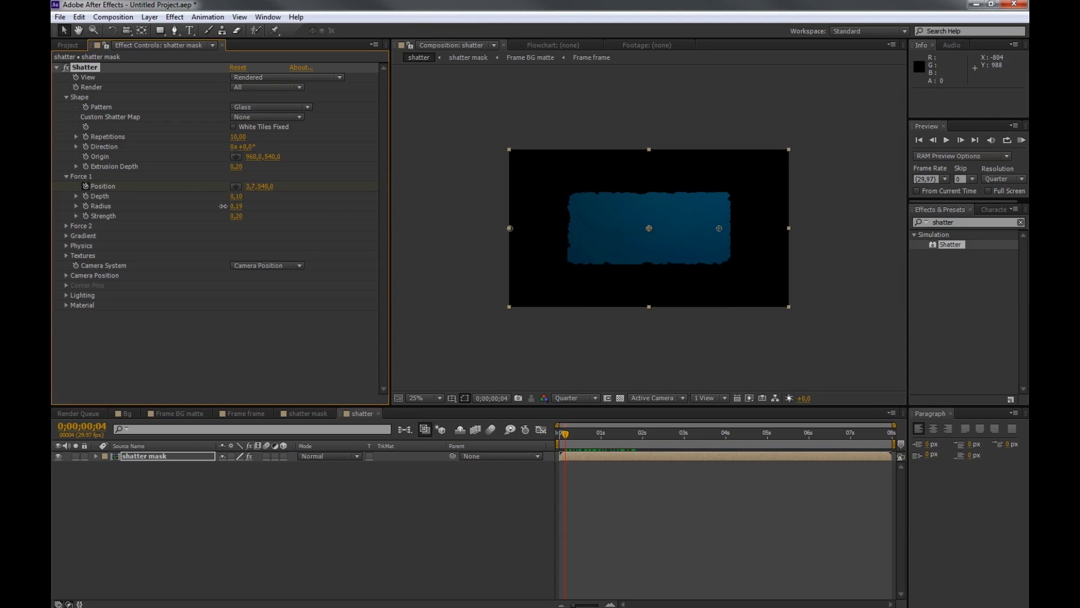
left_click_drag(575, 434, 618, 442)
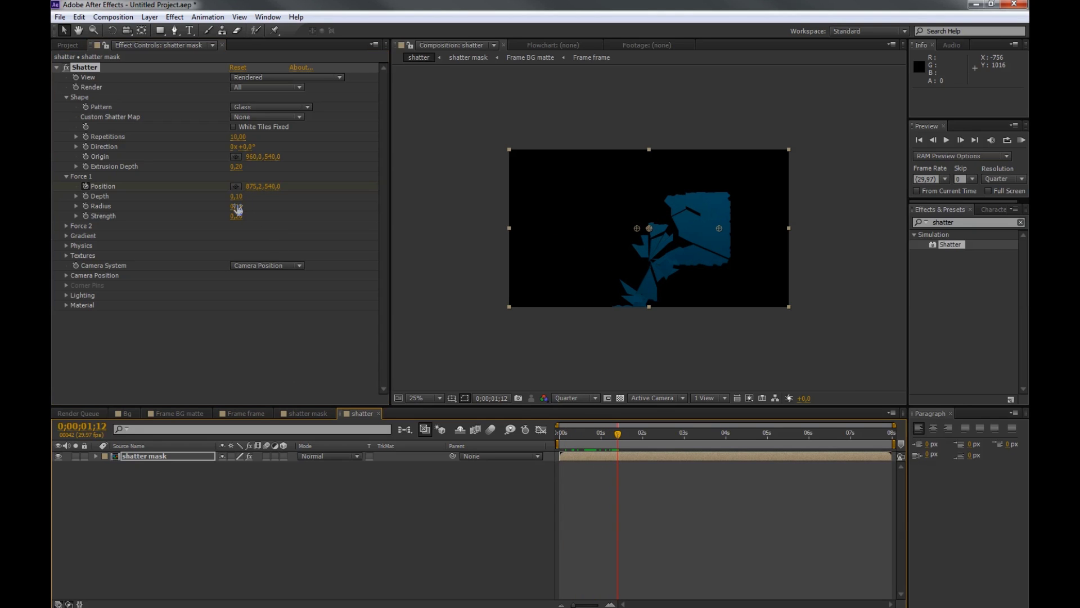
mouse_move(239, 206)
left_mouse_down()
mouse_move(228, 206)
mouse_move(238, 207)
left_mouse_up()
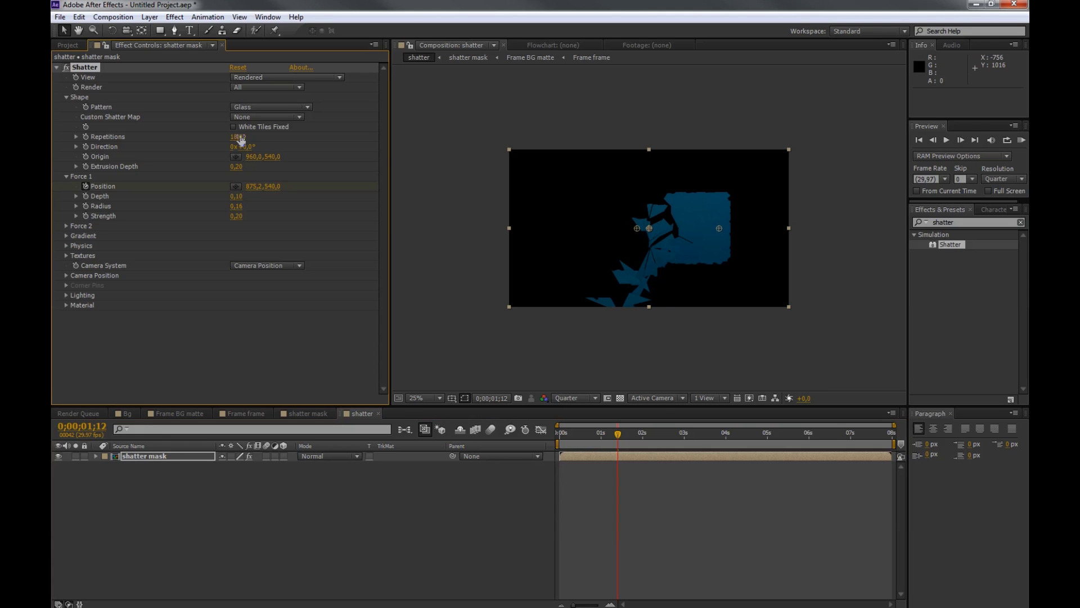
left_click_drag(241, 137, 336, 135)
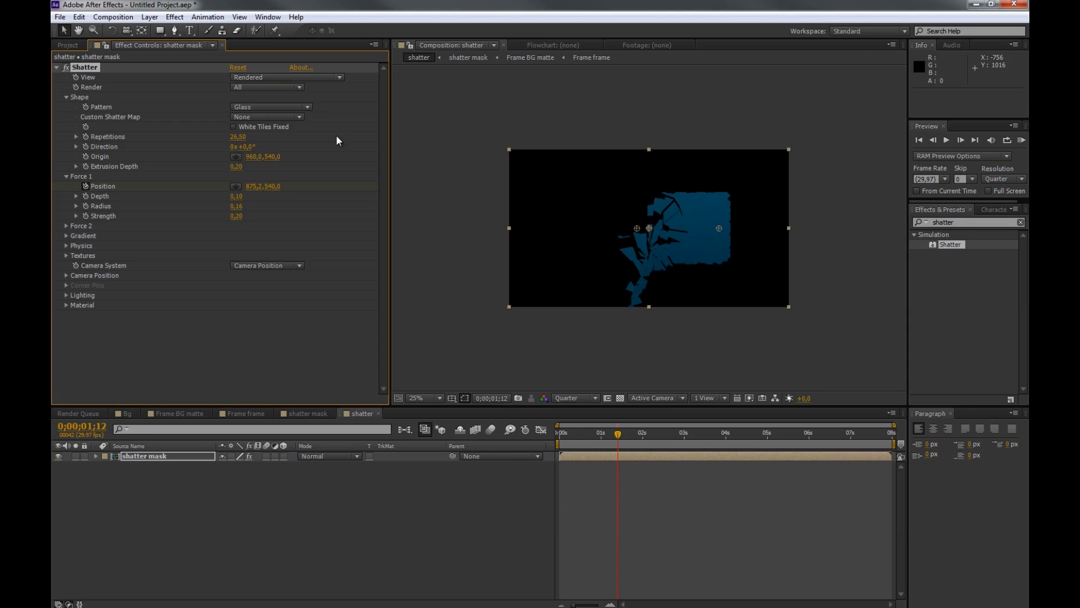
mouse_move(618, 435)
left_mouse_down()
mouse_move(589, 438)
mouse_move(601, 439)
left_mouse_up()
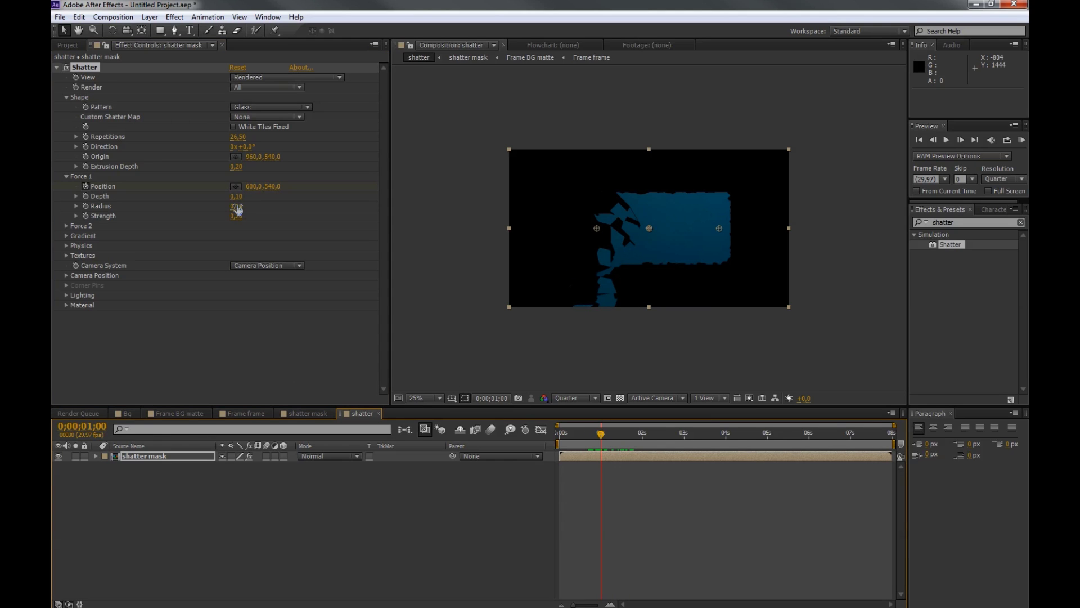
Try Force 1 Radius values of 0.15 and 0.10, checking how the frame breaks up through 2 seconds 12 frames.
left_click_drag(235, 206, 234, 206)
left_click(611, 438)
left_click_drag(611, 442, 612, 441)
left_click(240, 206)
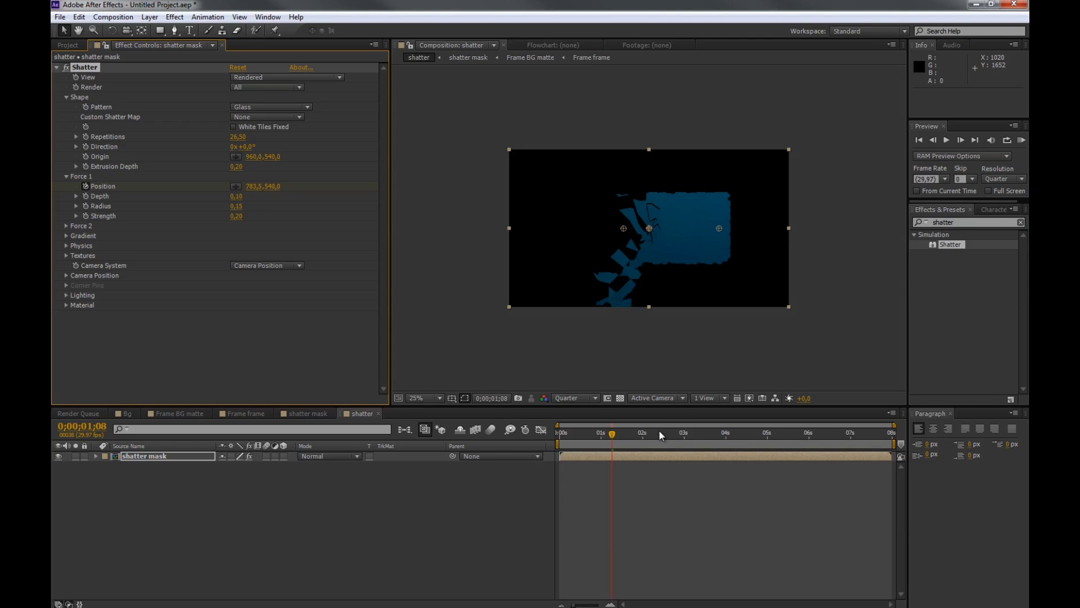
left_click_drag(614, 438, 589, 437)
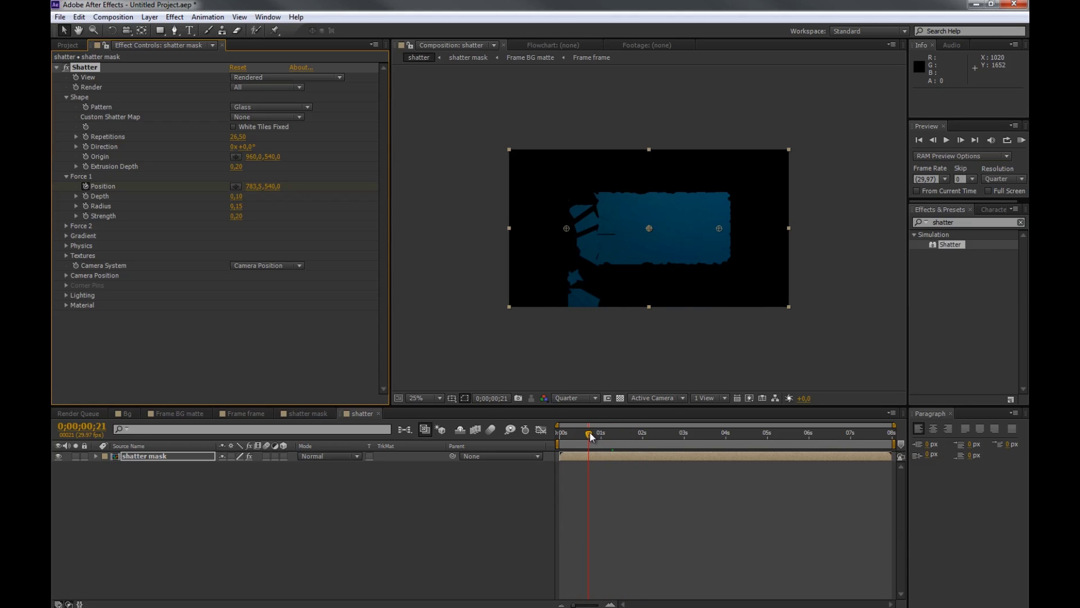
left_click(236, 206)
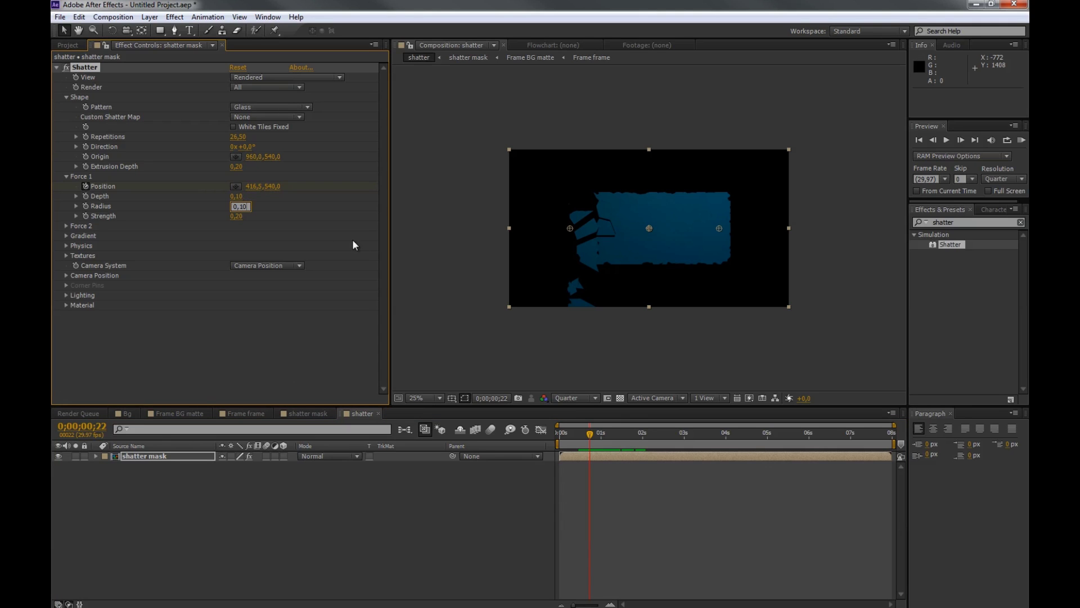
type("0,10")
key("Return")
left_click_drag(590, 435, 659, 445)
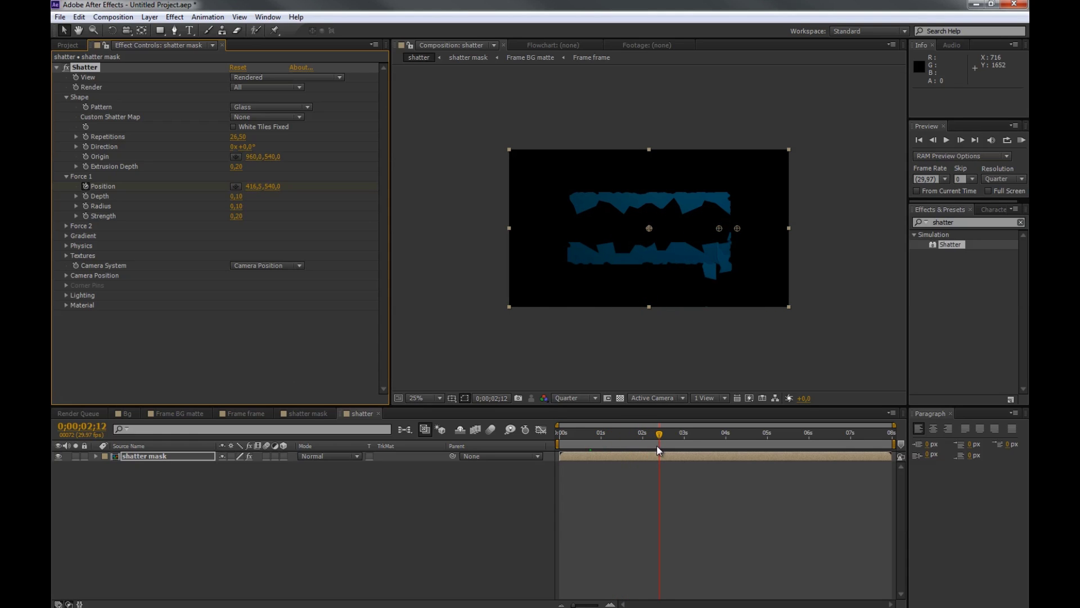
Set Shatter's Force 1 Radius to 0.11 and preview the break-up at frame 19 and at 1 second 8 frames.
left_click(241, 207)
type("0,11")
key("Return")
left_click_drag(661, 429, 586, 461)
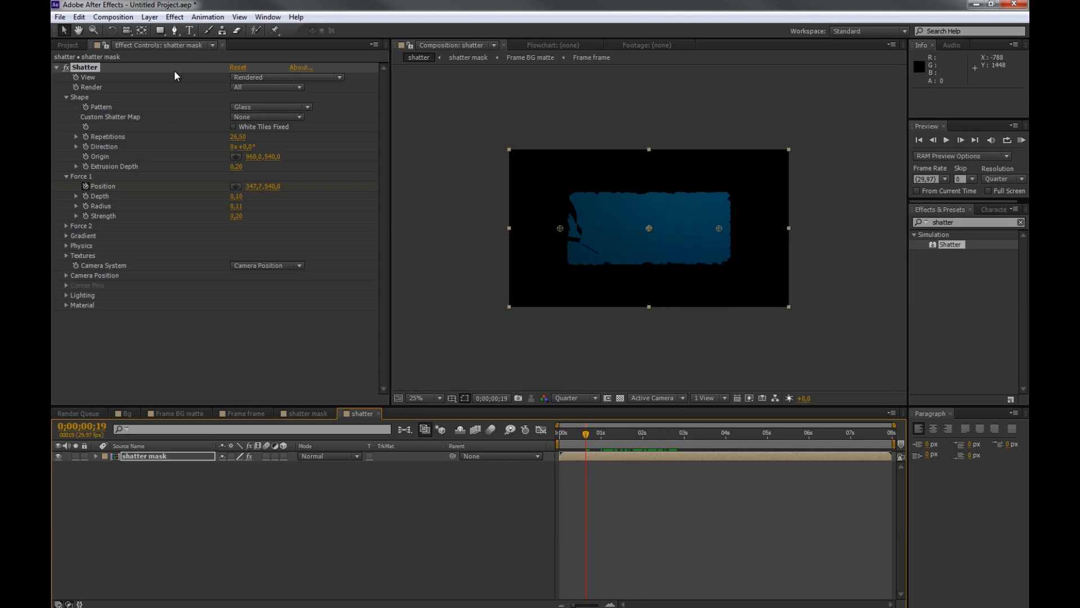
left_click(67, 175)
left_click_drag(586, 434, 612, 434)
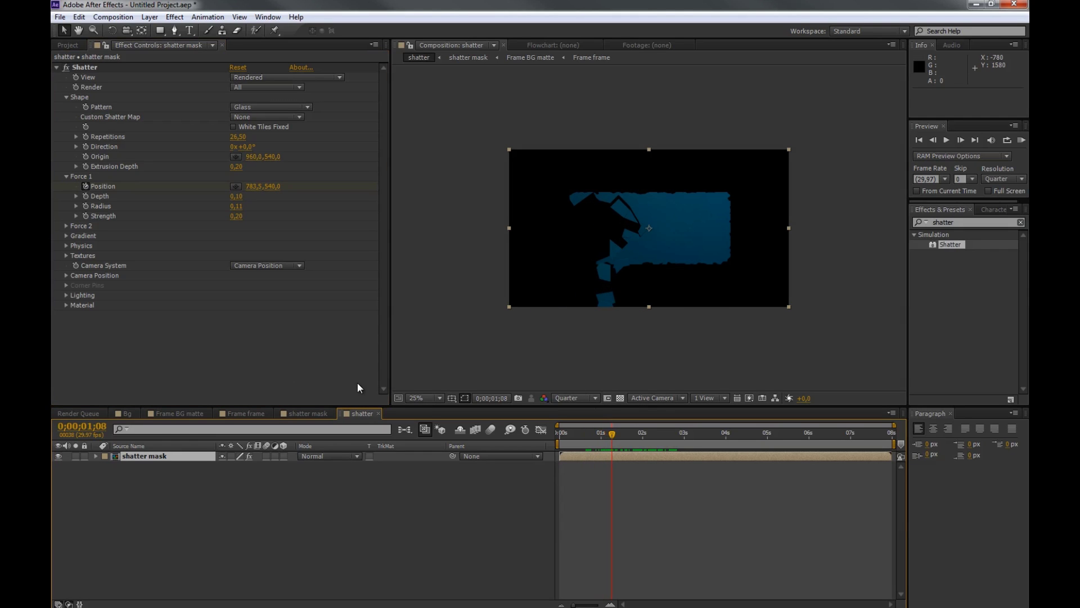
Create a new composition named "shatter shadow" and show its transparency grid.
left_click(67, 45)
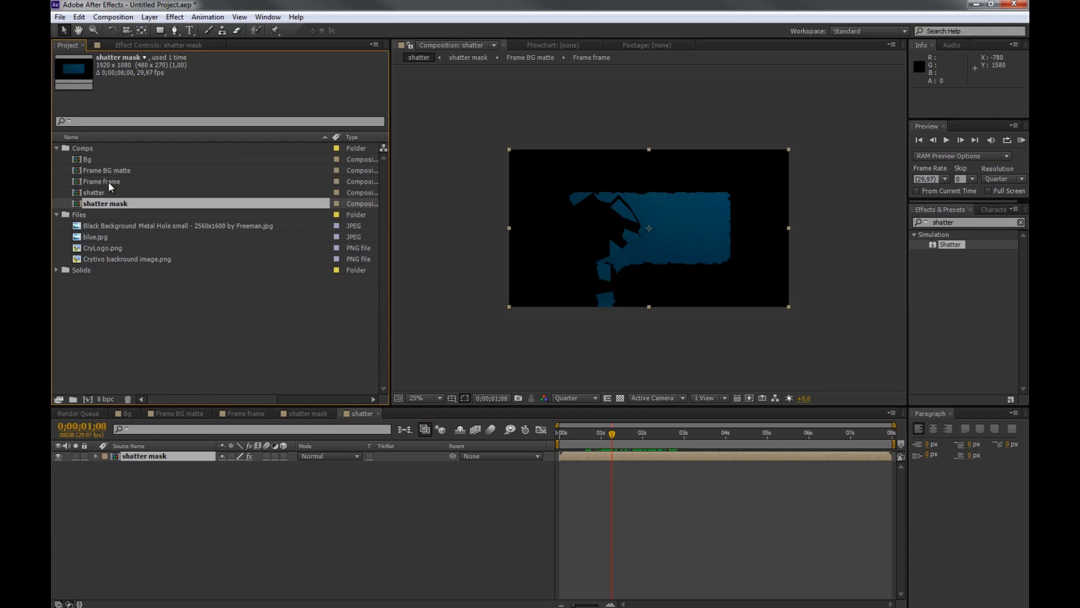
left_click(87, 400)
type("shatter shadow")
key("Return")
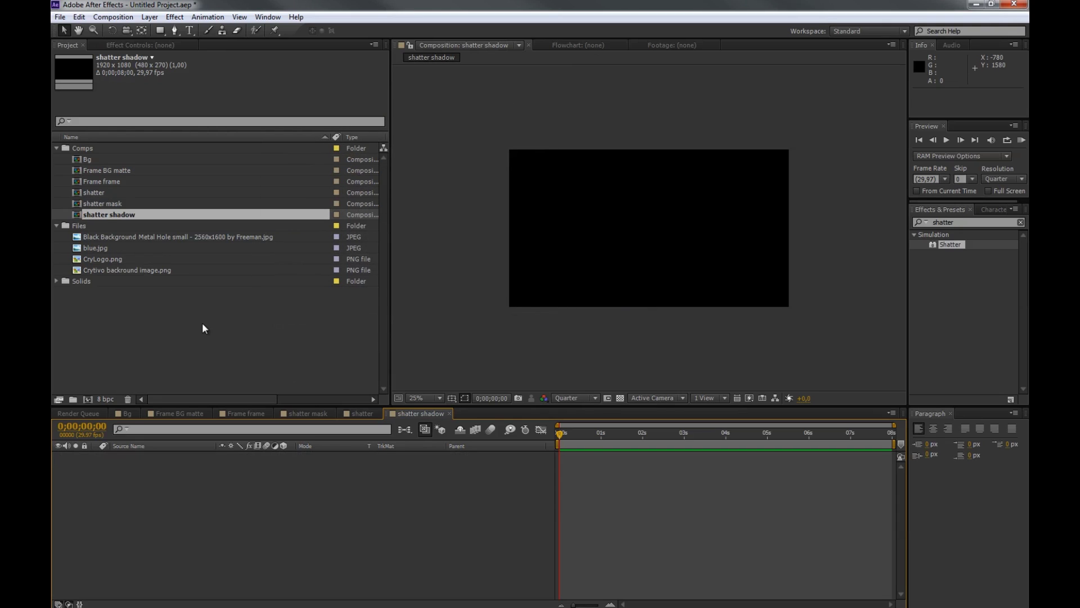
left_click(620, 399)
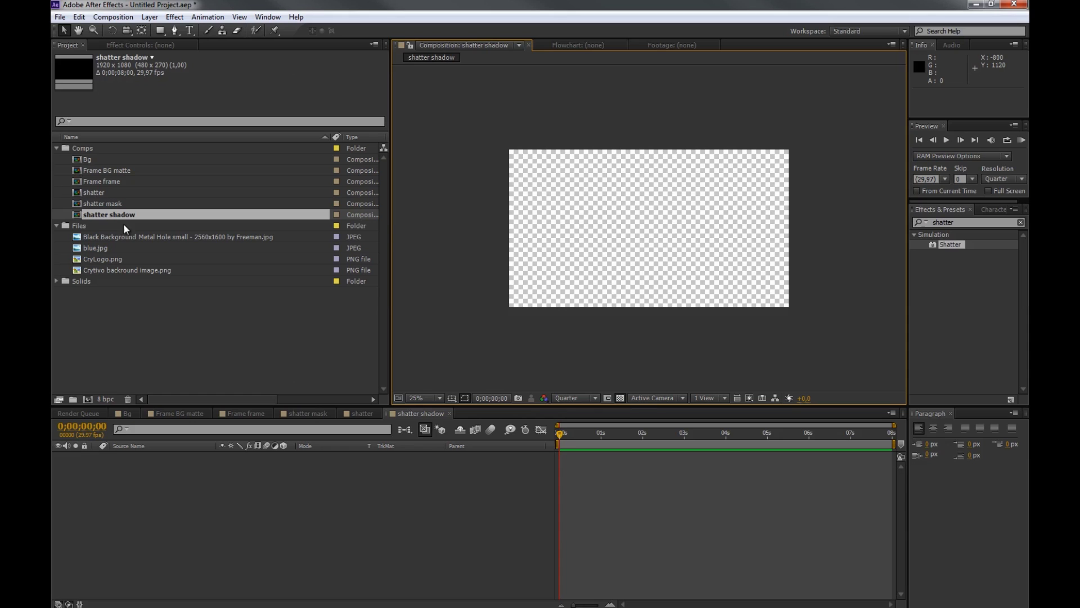
Place the shatter composition in the shatter shadow timeline as two stacked layers and select the lower one.
left_click_drag(99, 201, 140, 476)
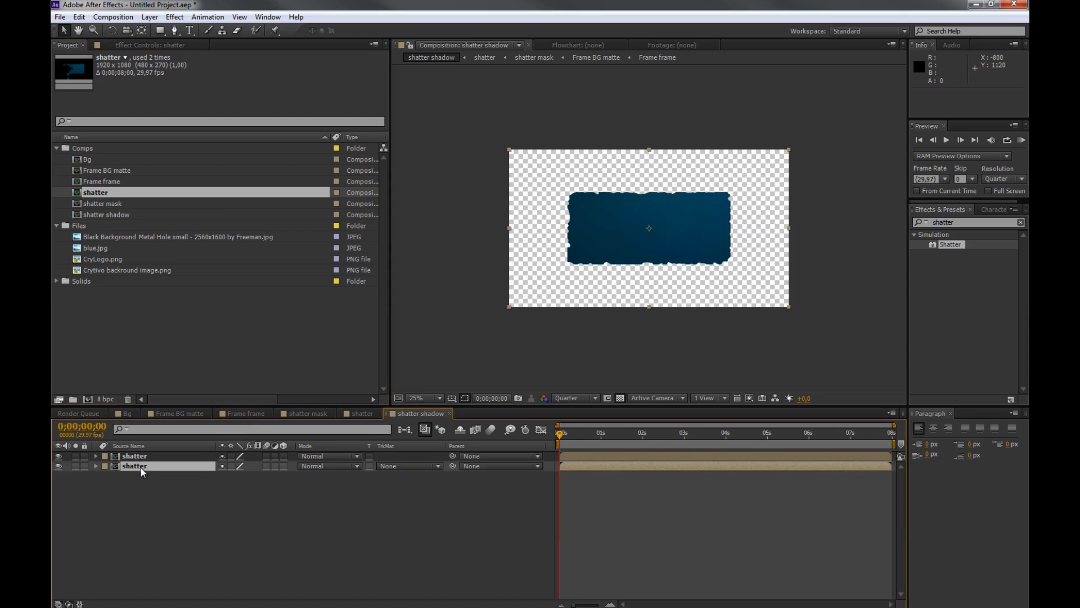
left_click(136, 455)
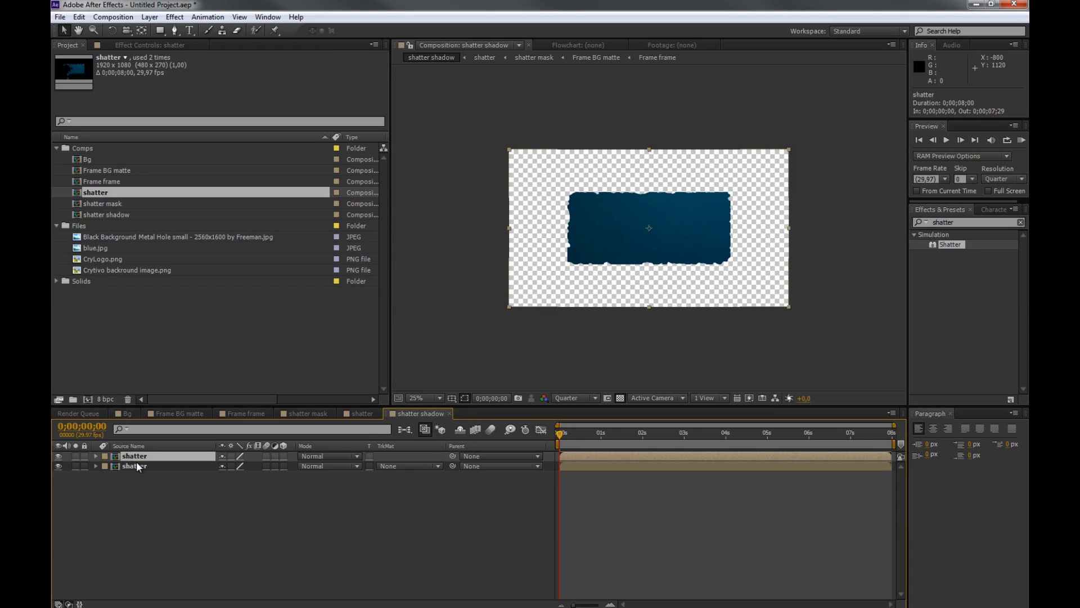
left_click(134, 465)
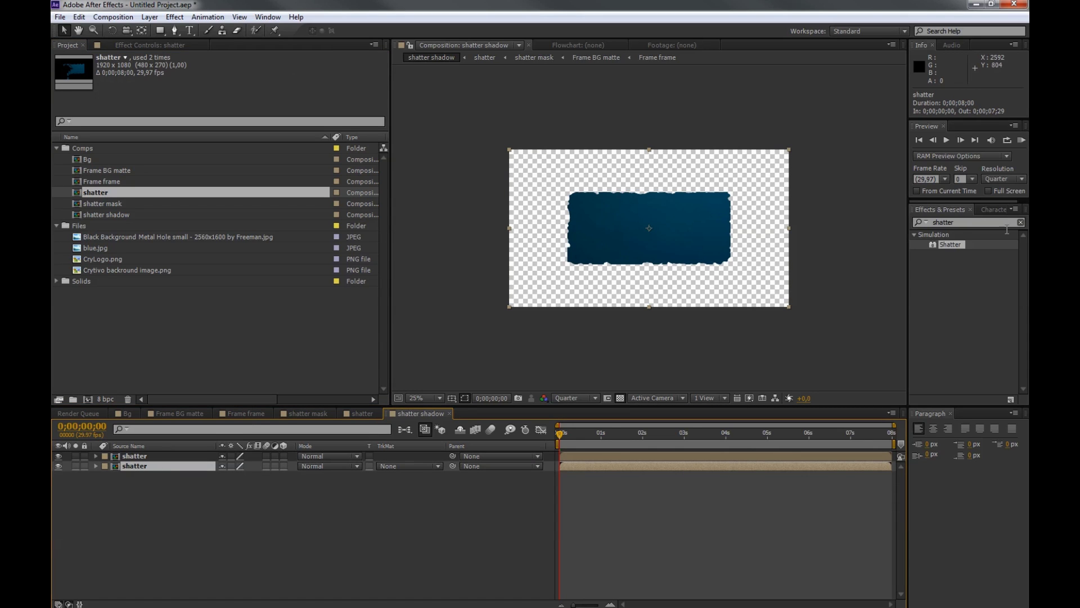
Apply the Fill effect to the lower shatter layer and set its color to black.
key("ctrl+5")
type("fill")
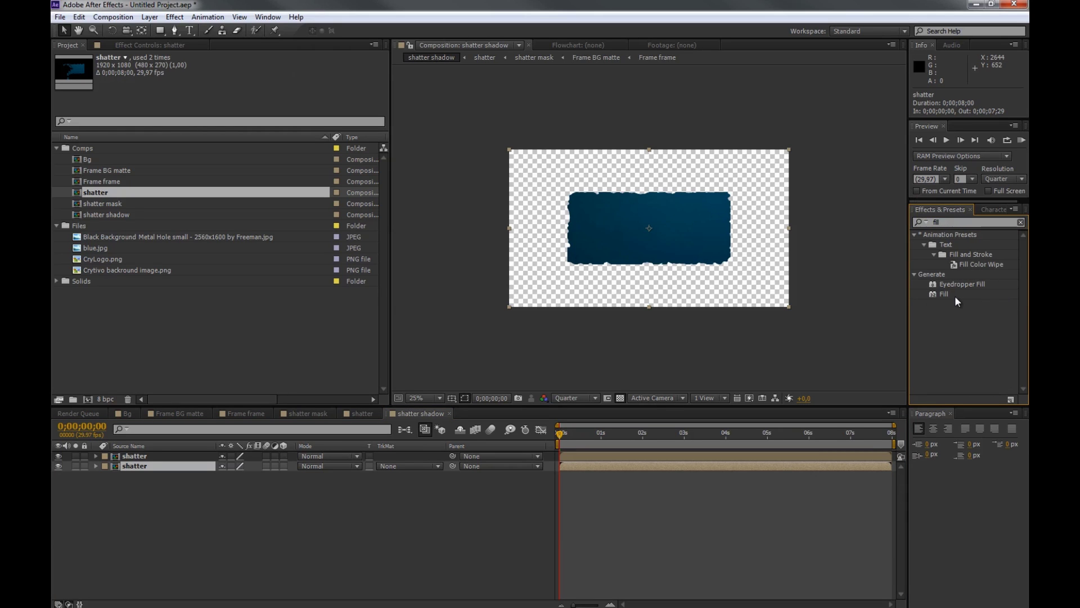
left_click_drag(954, 296, 169, 467)
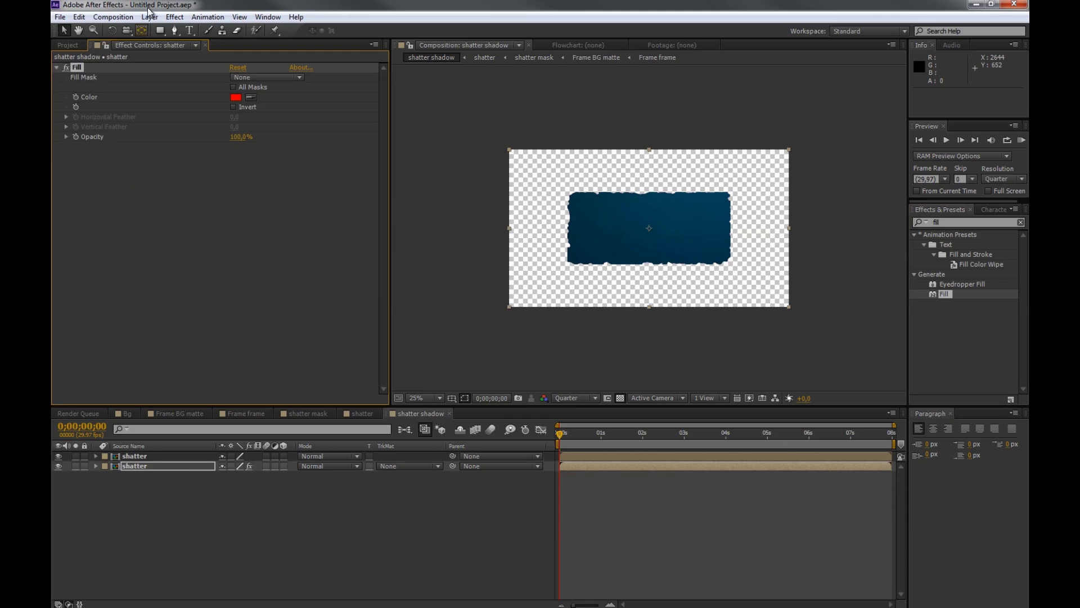
left_click(236, 97)
left_click_drag(389, 409, 288, 507)
left_click(543, 373)
Apply CC Radial Fast Blur to the lower shatter layer and place its center above the frame's upper-left corner, at about 204, -140.
left_click(945, 294)
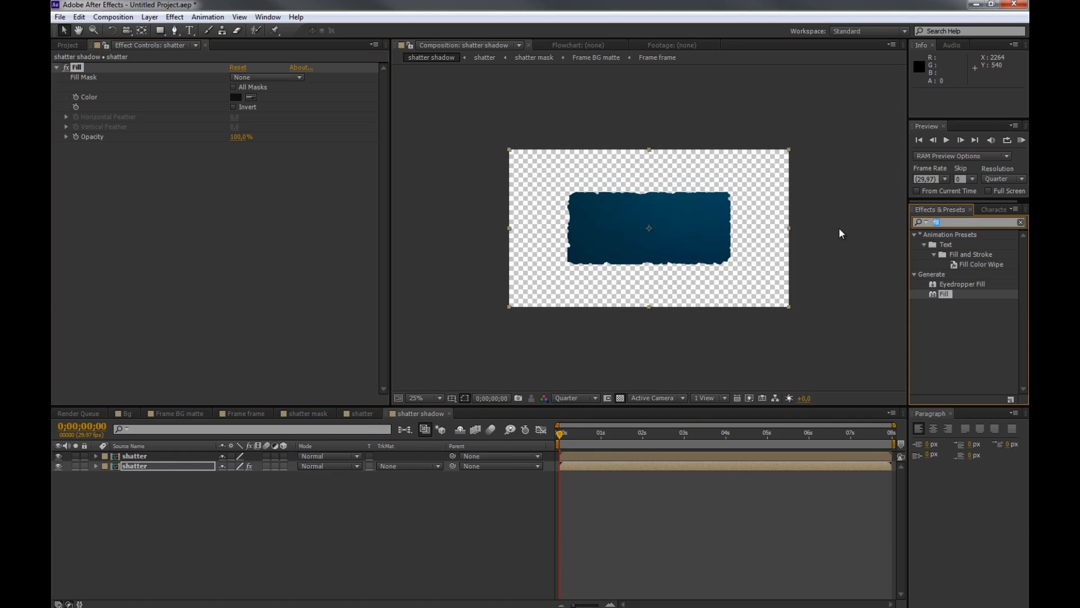
type("cc radil")
key("BackSpace")
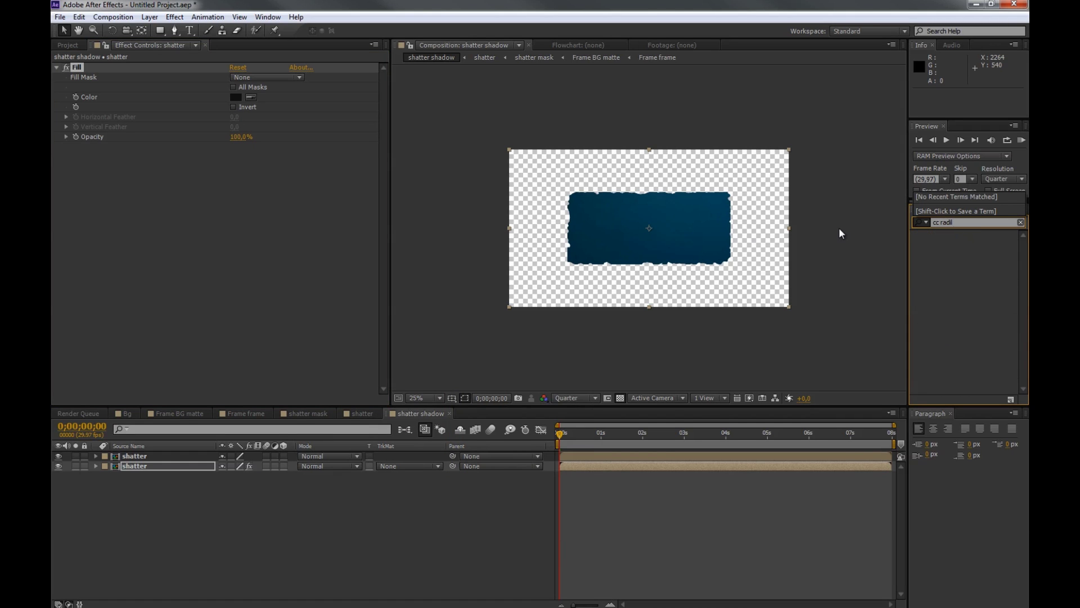
left_click_drag(967, 254, 186, 468)
left_click(236, 157)
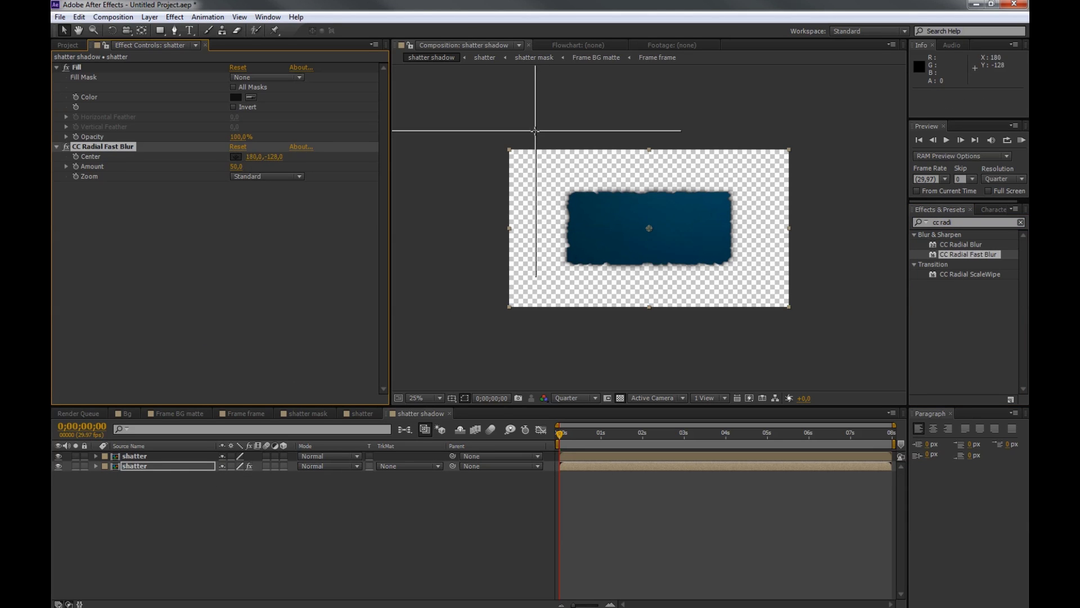
left_click(539, 129)
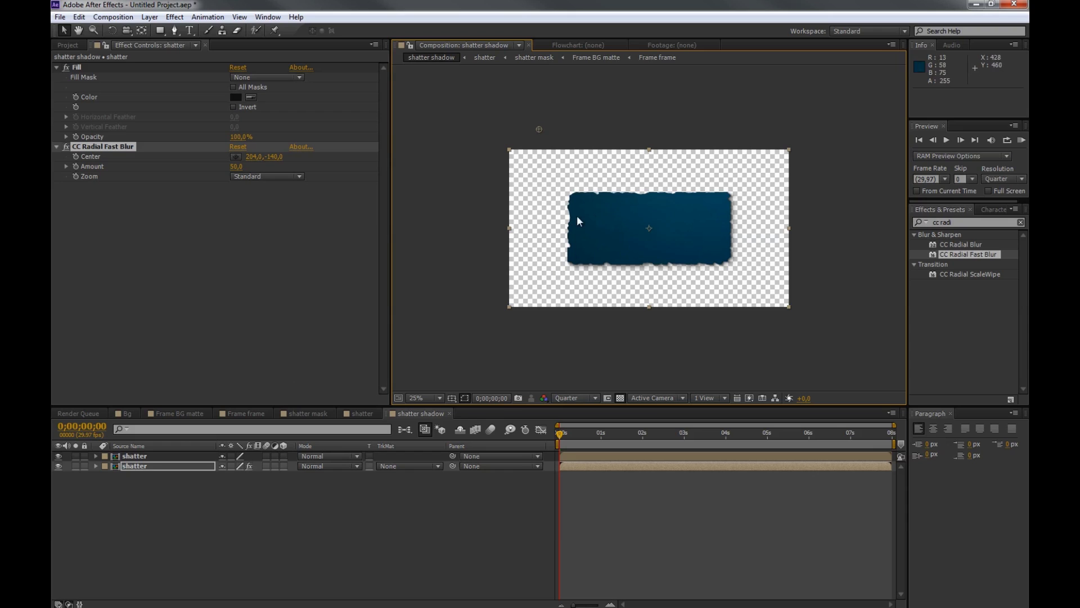
Inspect the blurred shadow behind the breaking pieces up to 1 second 20 frames, with the lower shatter layer selected.
left_click(578, 438)
left_click(600, 440)
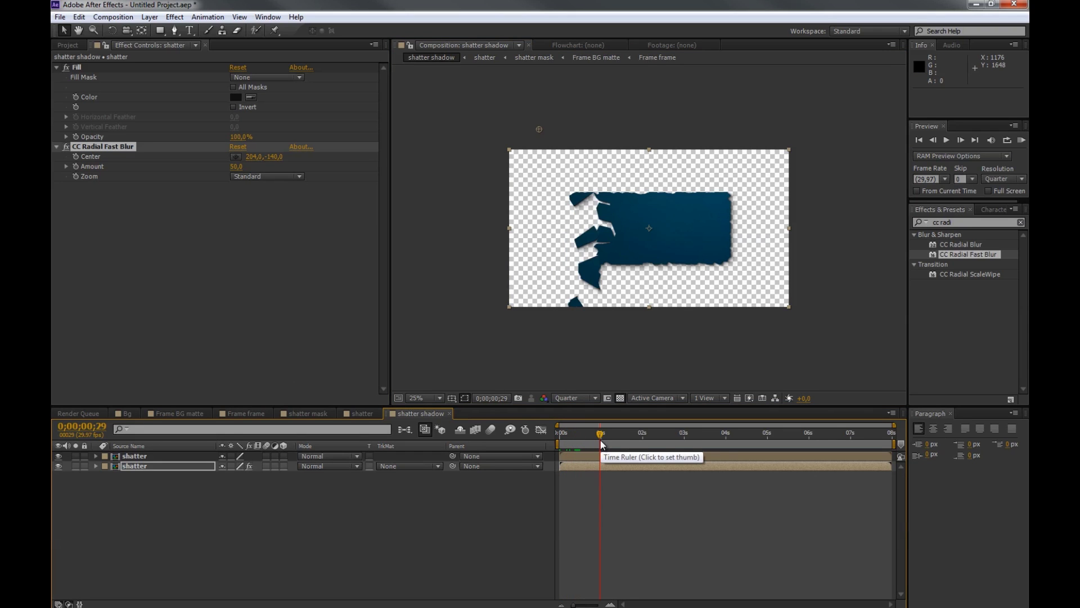
left_click(629, 437)
key("period")
key("period")
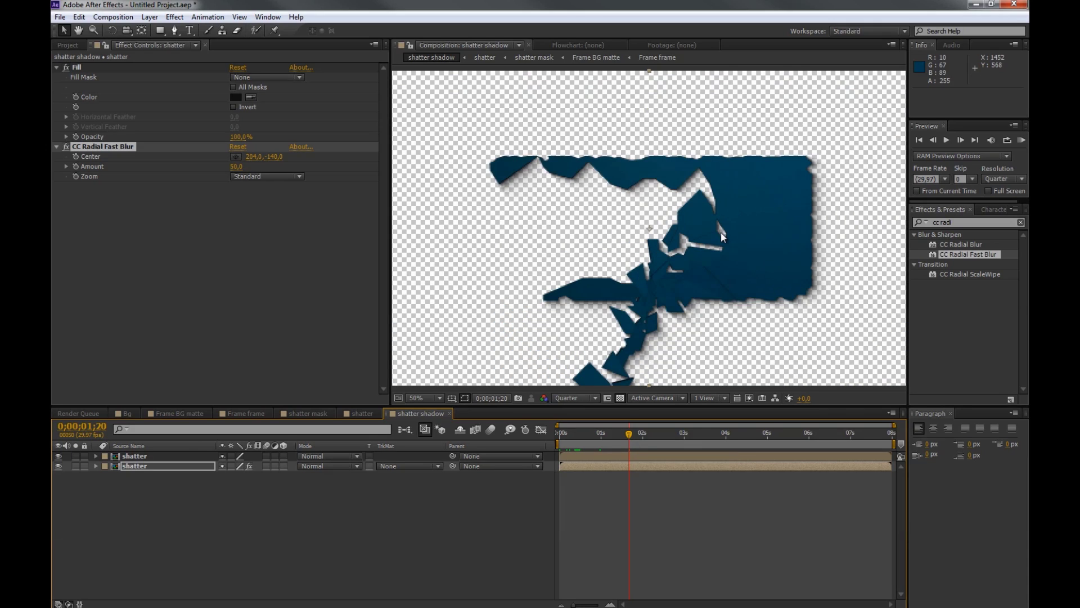
left_click(160, 467)
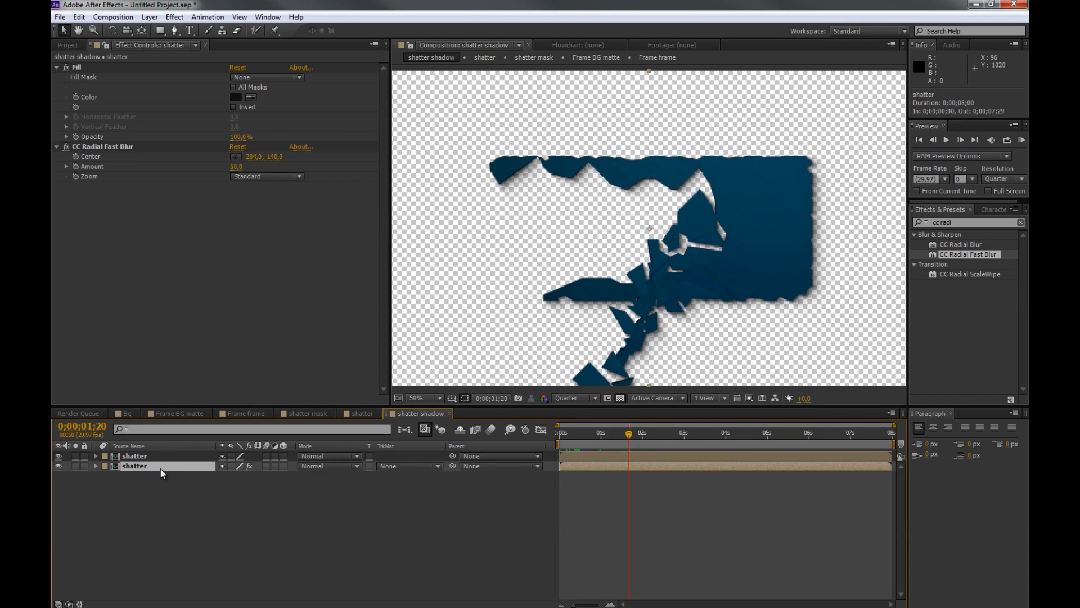
Nudge the lower shatter layer to position 962, 542 and check the shadow across the shatter from 2 seconds 15 frames back to 1 second 7 frames.
key("Down")
key("Right")
key("Right")
left_click_drag(630, 438, 666, 440)
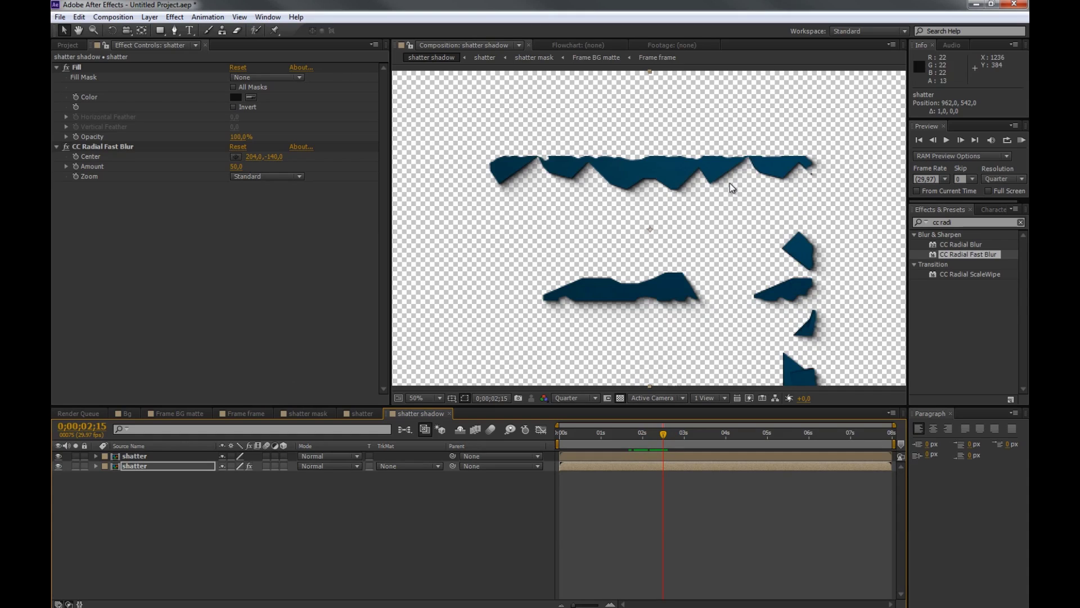
key("period")
key("period")
key("comma")
key("comma")
key("comma")
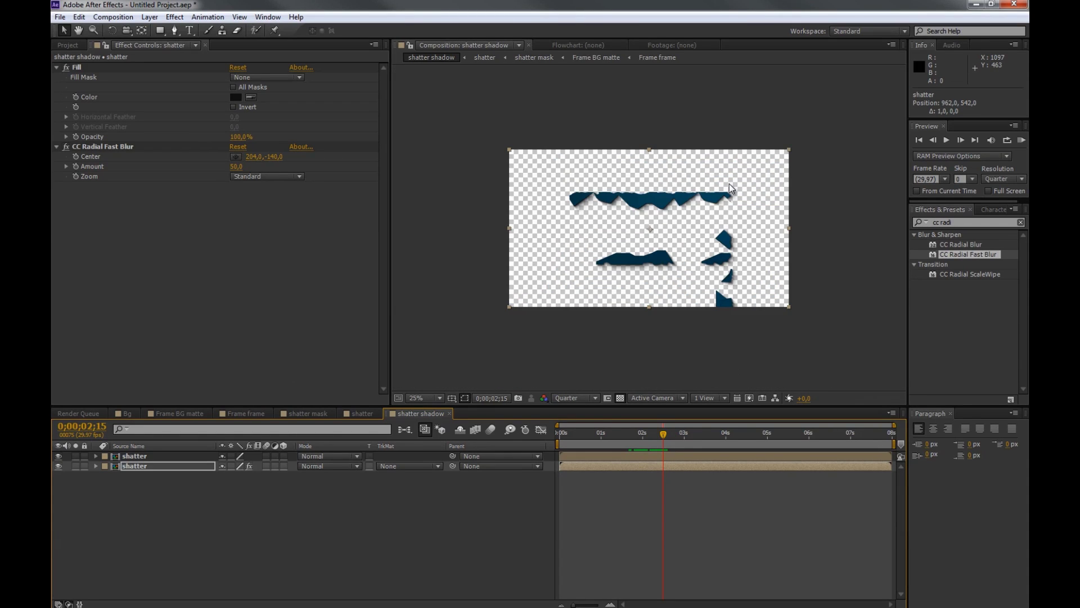
left_click_drag(688, 433, 611, 453)
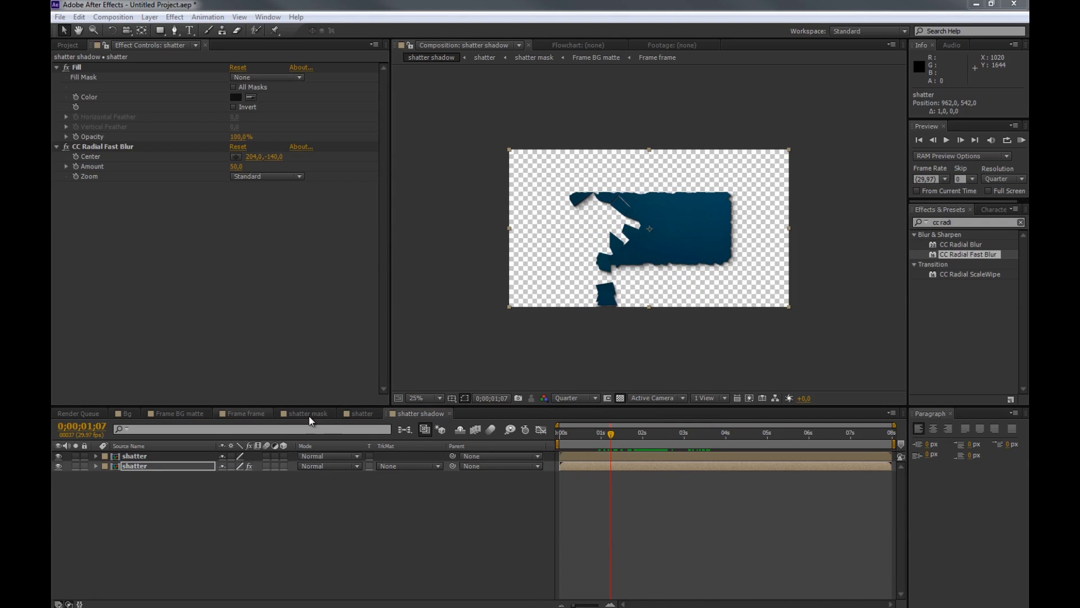
Set the Shatter effect in the shatter composition to render only Pieces, then check the shadowed result in shatter shadow at 1 second 11 frames.
left_click(358, 412)
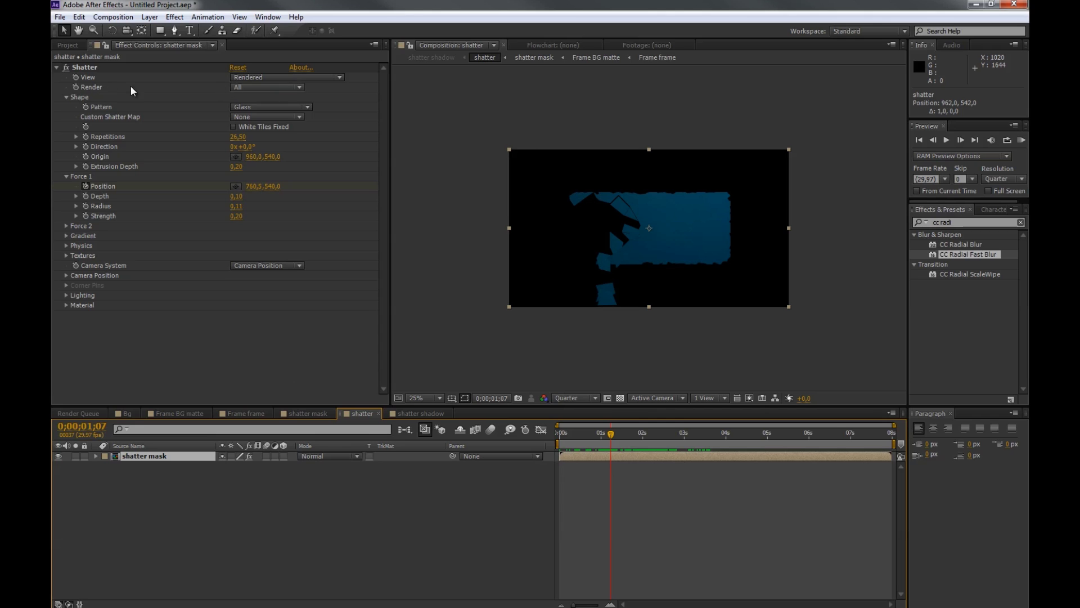
left_click(272, 85)
left_click(266, 126)
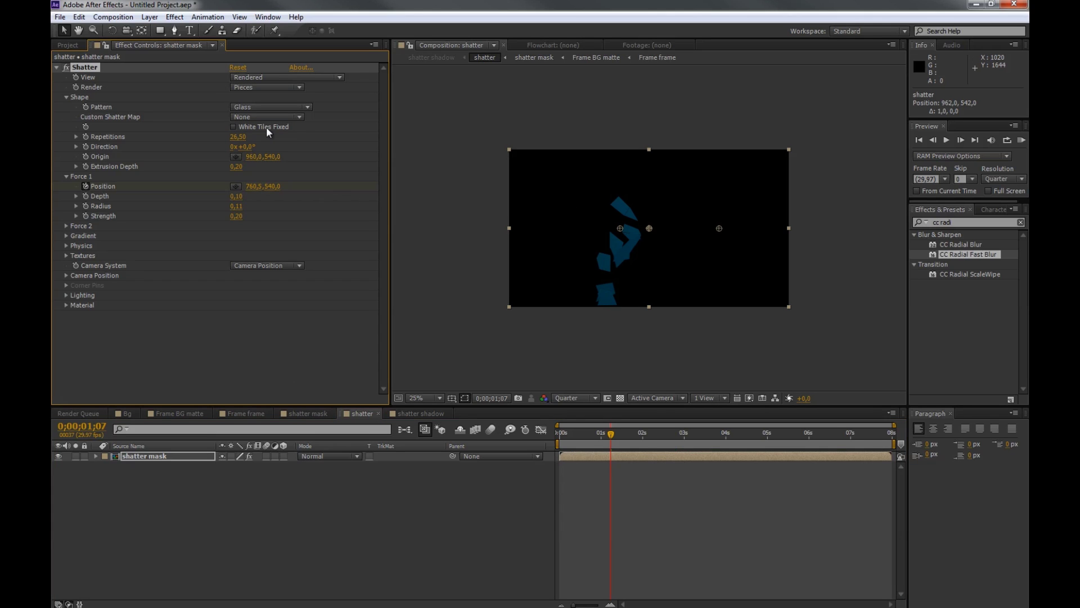
mouse_move(600, 434)
left_mouse_down()
mouse_move(666, 441)
mouse_move(565, 442)
mouse_move(677, 432)
mouse_move(616, 435)
left_mouse_up()
left_click(421, 413)
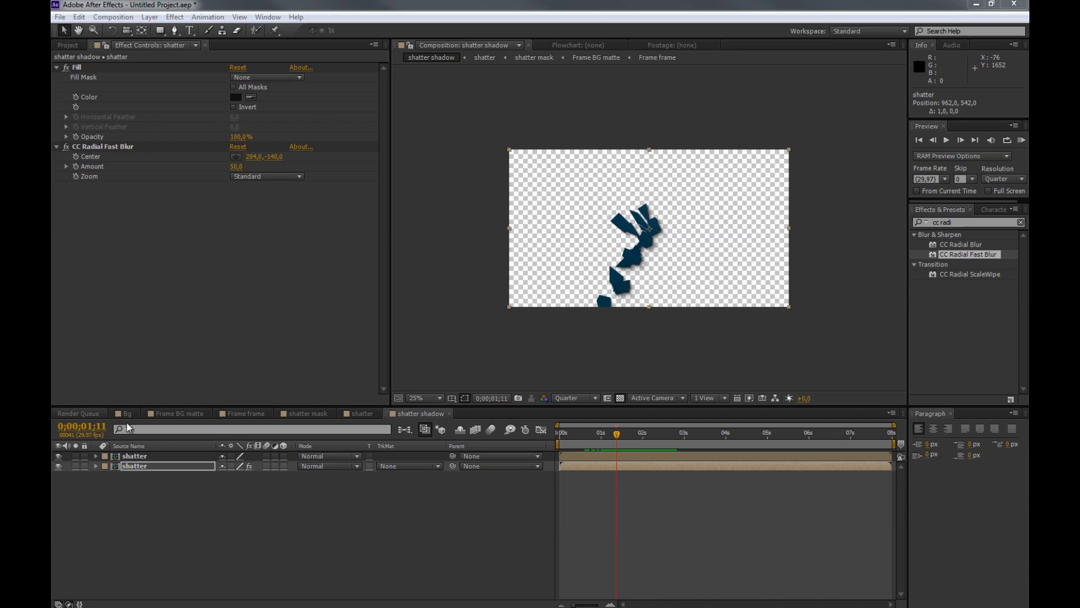
Create a new composition named Logo placeholder and place CryLogo.png in it.
left_click(68, 44)
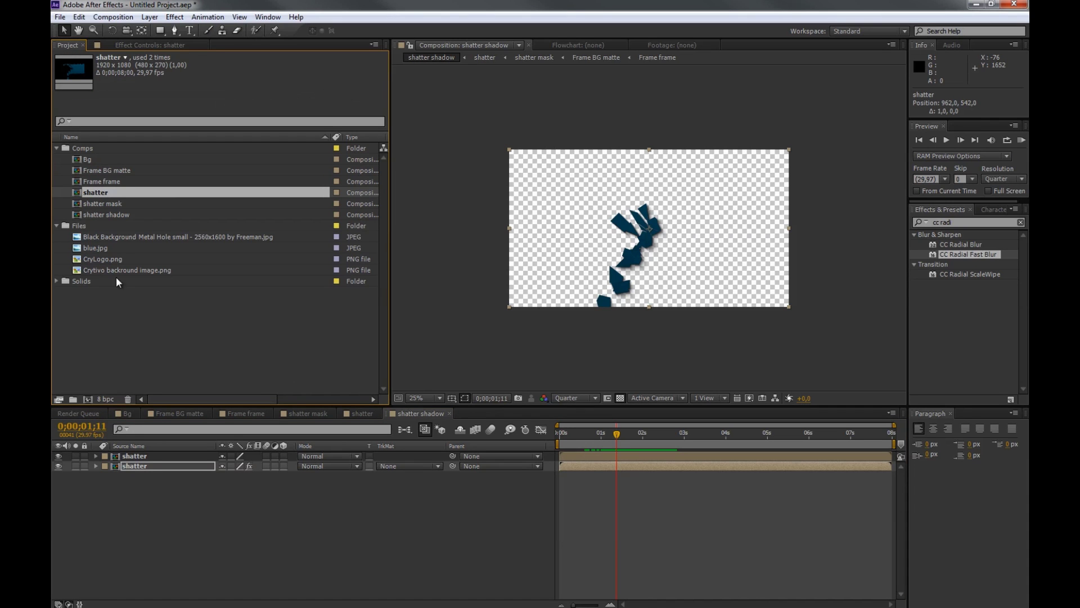
left_click(87, 399)
type("Logo placeholder")
key("Return")
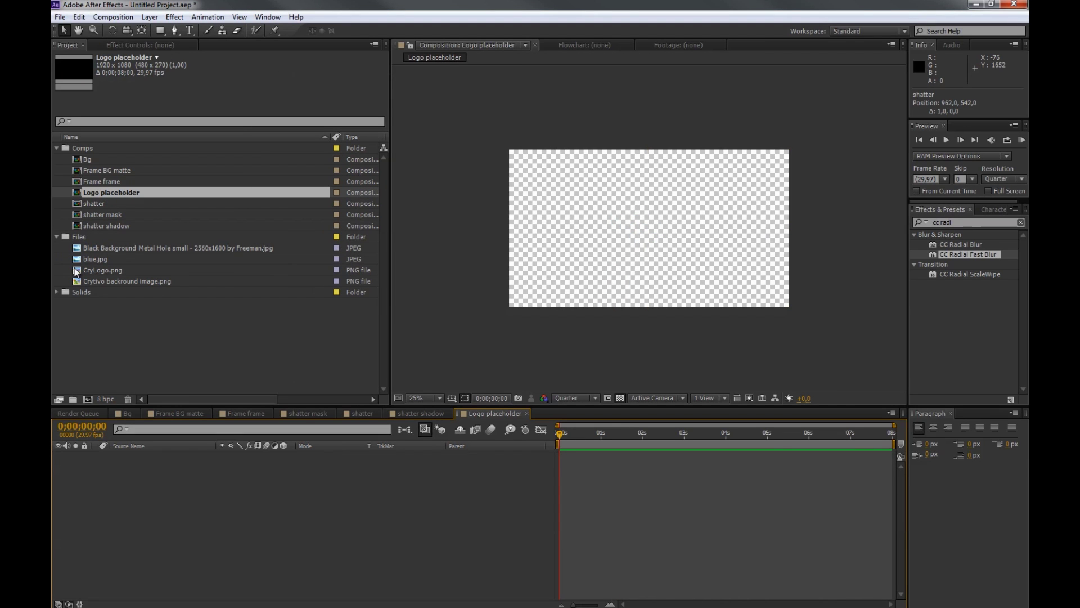
left_click_drag(109, 271, 186, 483)
left_click(181, 353)
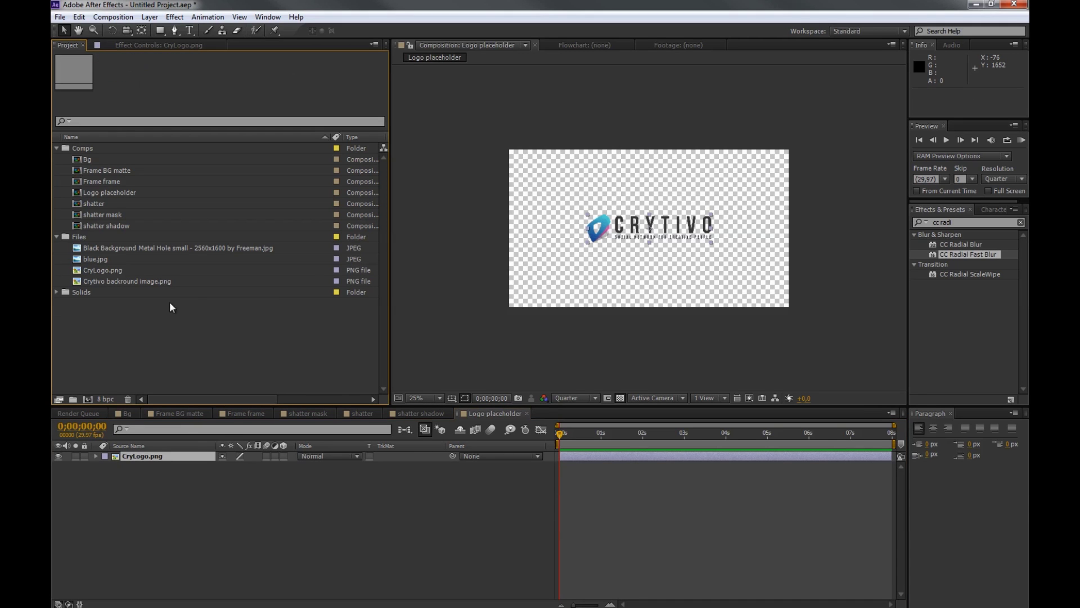
Place the black metal hole background image beneath the logo and scale it to about 76 by 70% to cover the frame.
left_click(164, 248)
left_click_drag(167, 246, 189, 489)
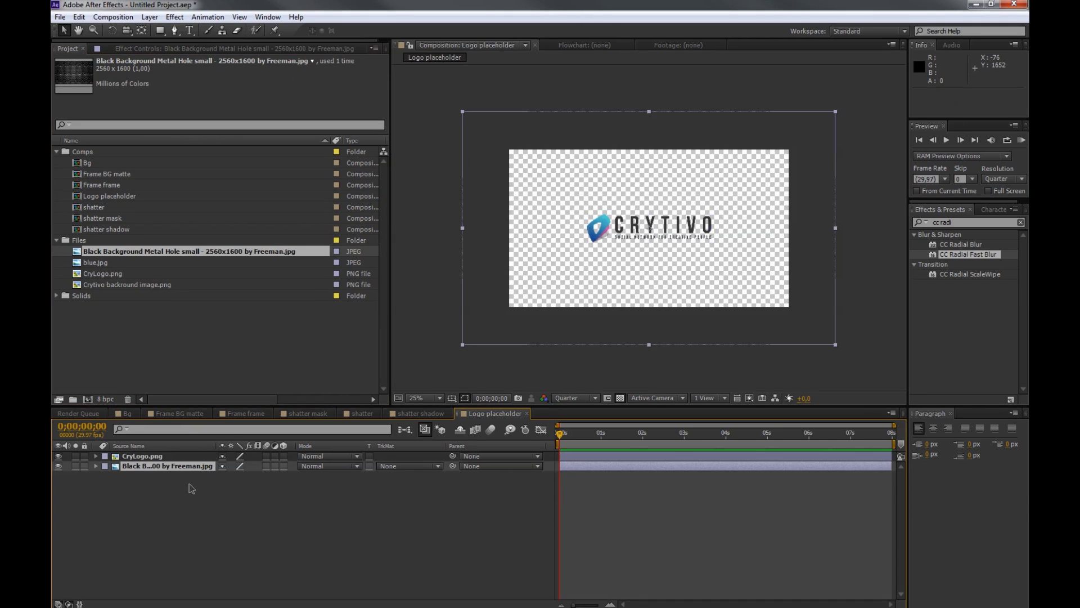
left_click_drag(836, 343, 791, 308)
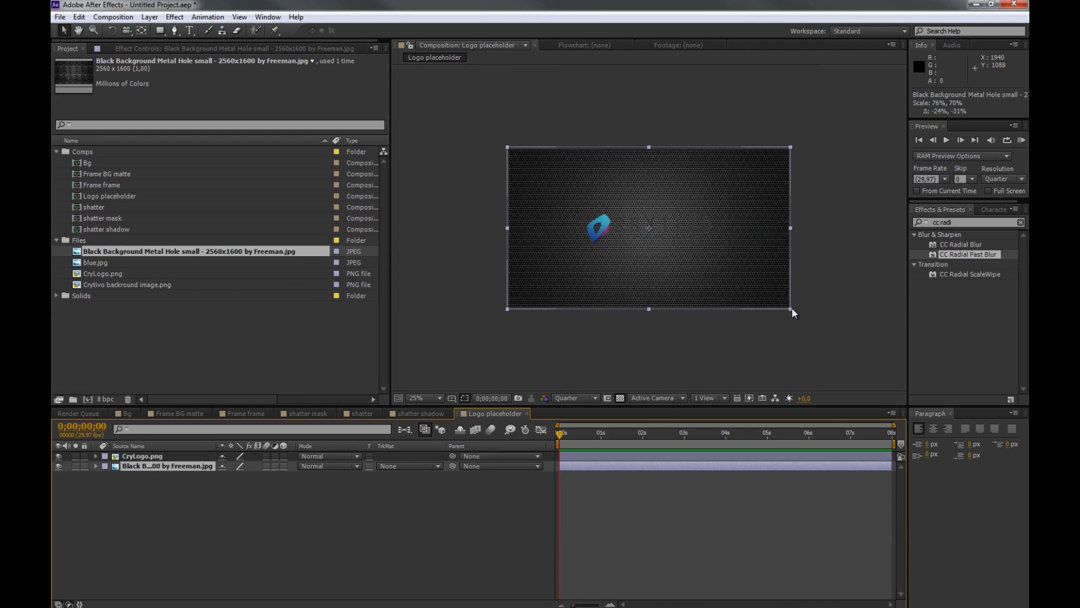
Place blue.jpg beneath the metal background, stretched to about 266 by 135%, and set the metal background's opacity to 68%.
left_click(104, 262)
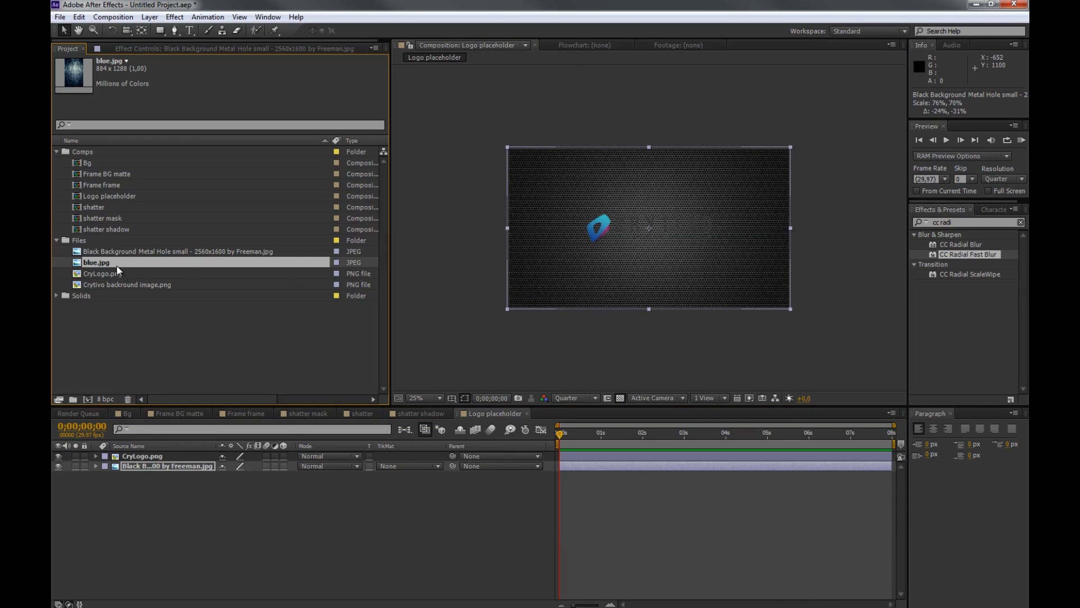
left_click_drag(102, 262, 146, 484)
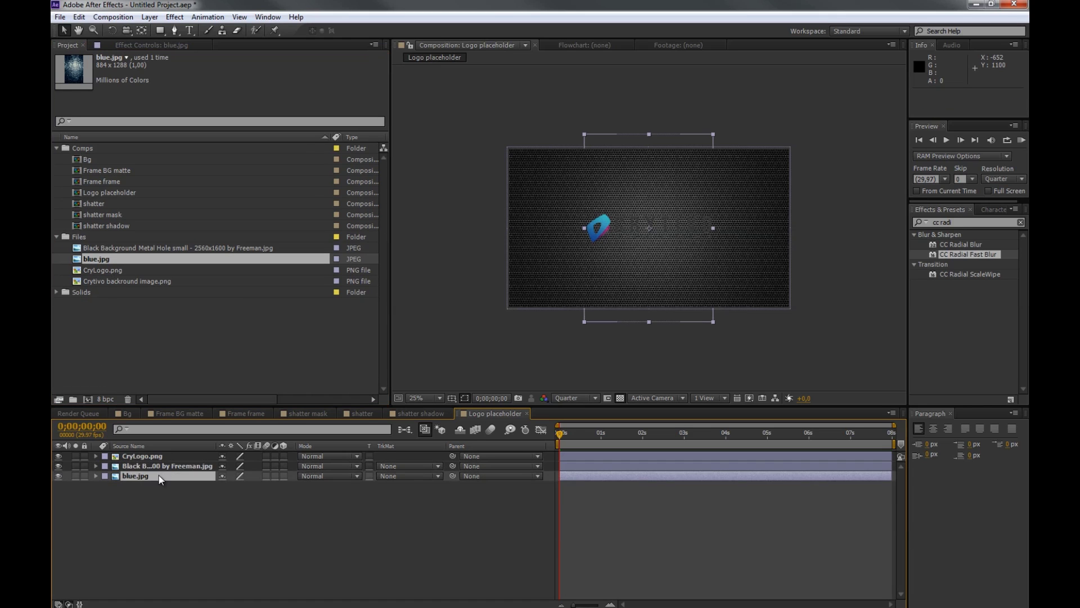
left_click(98, 466)
left_click(106, 475)
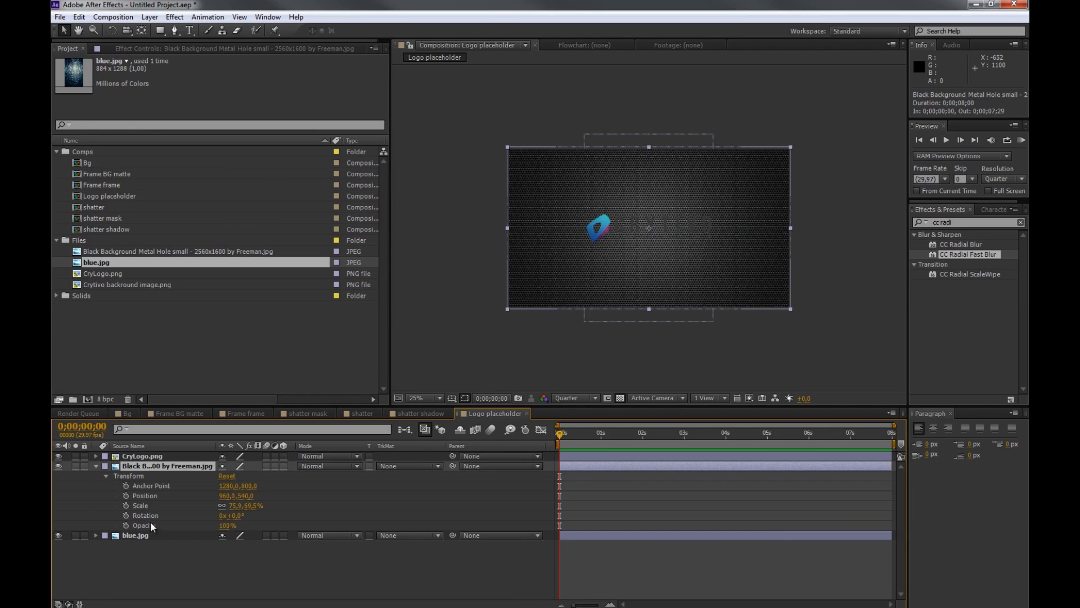
left_click_drag(227, 525, 210, 525)
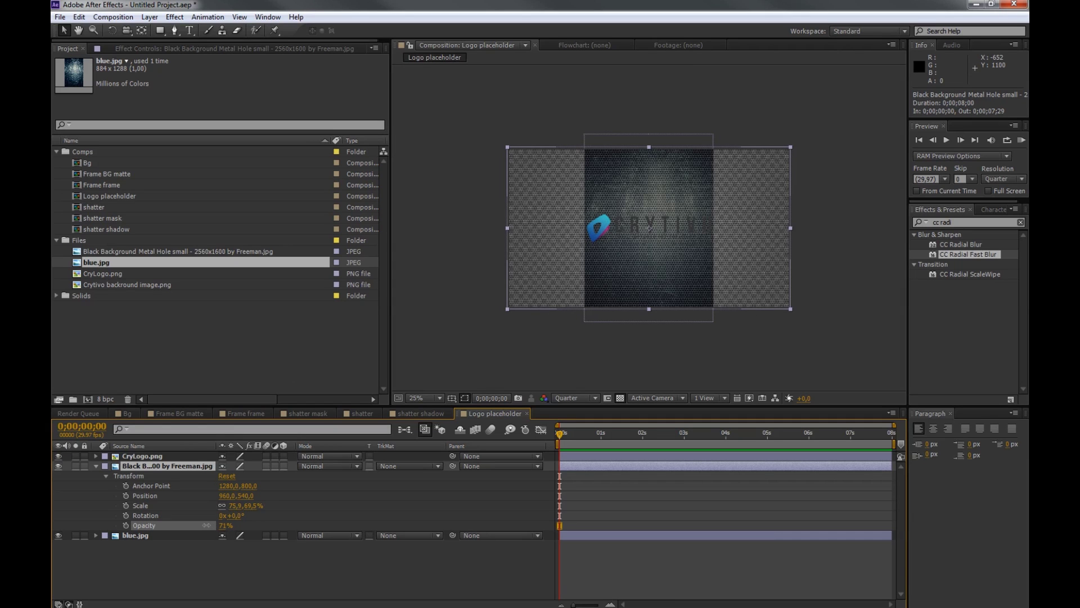
left_click(692, 315)
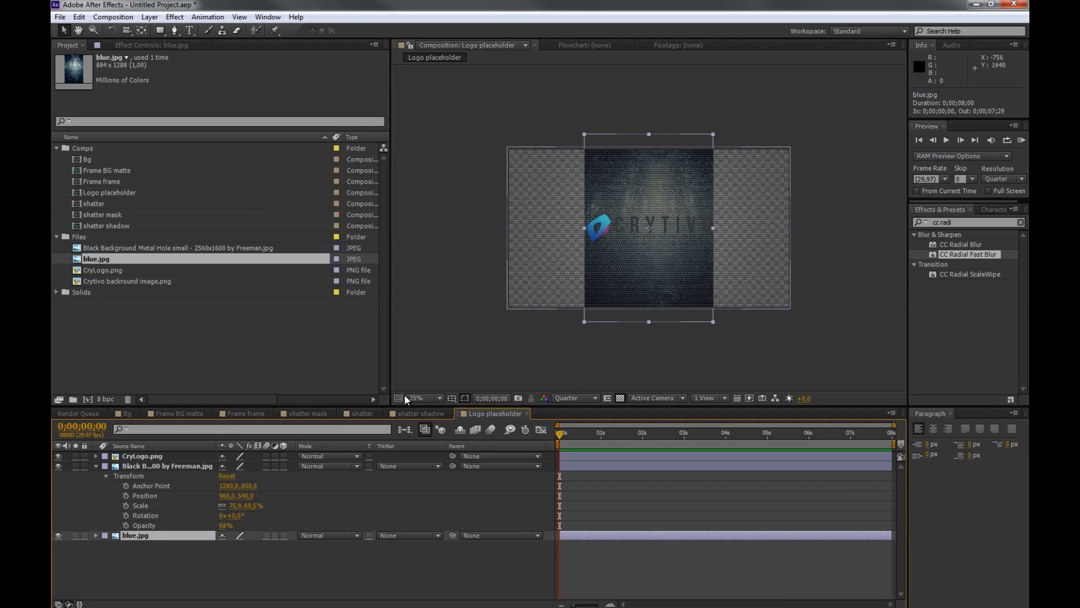
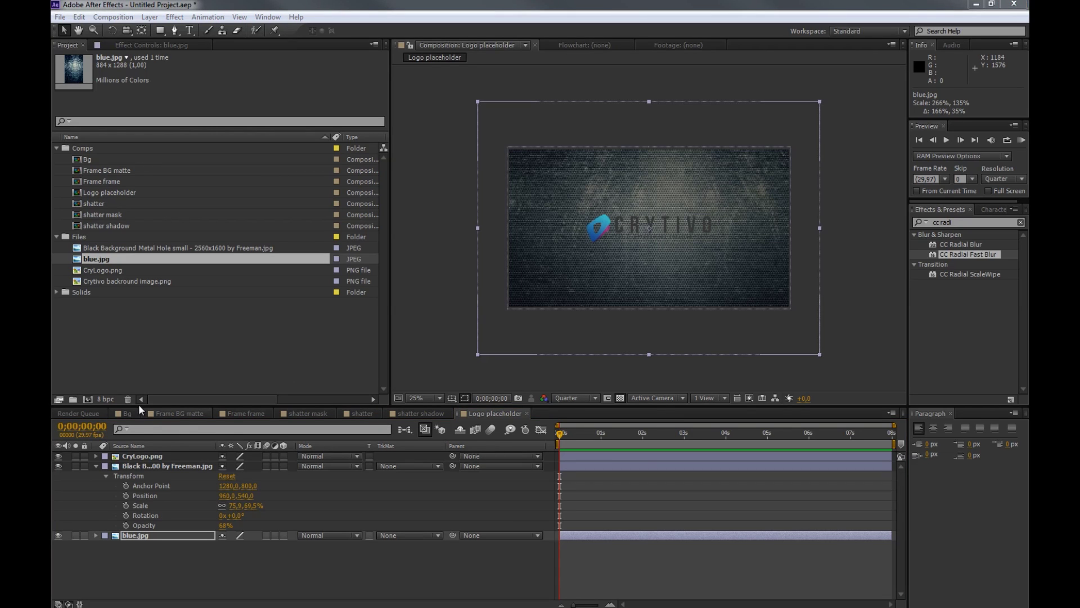
Create a composition named logo frame and place Logo placeholder in it with Frame frame beneath.
left_click(88, 398)
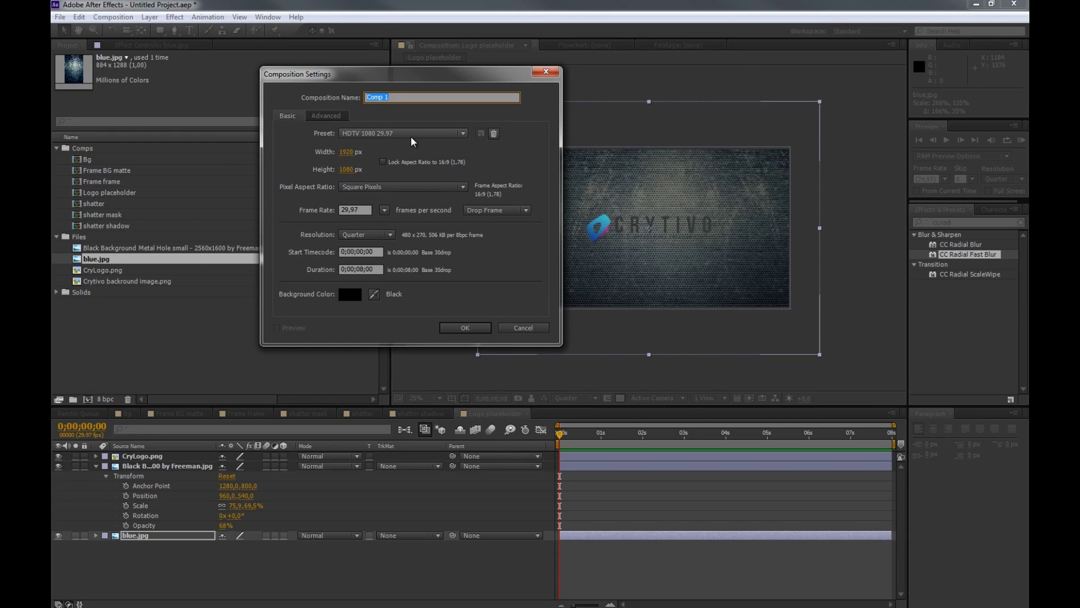
type("logo frame")
key("Return")
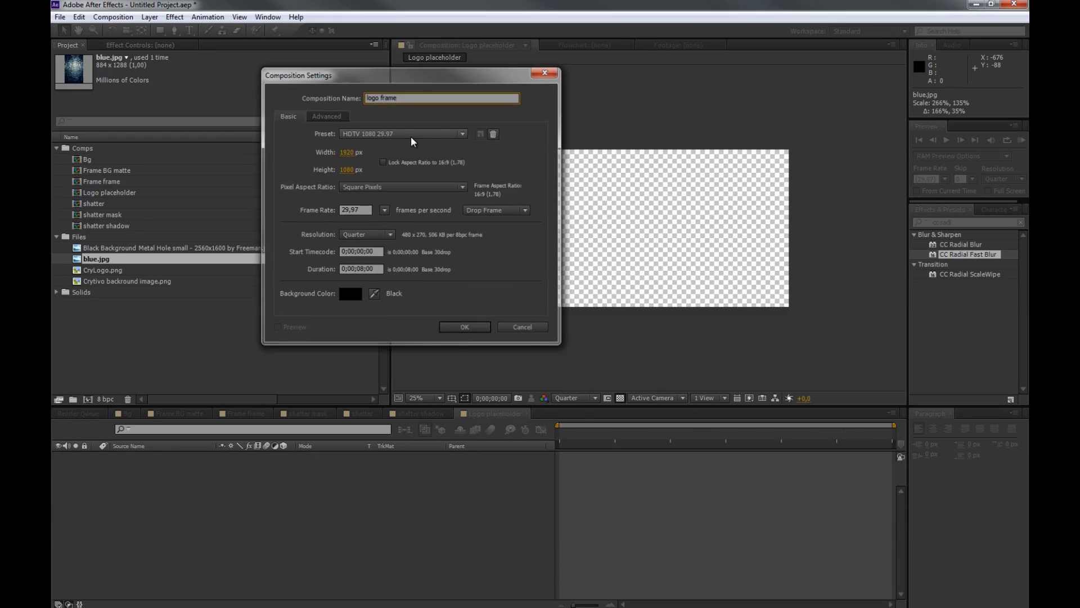
left_click_drag(112, 292, 107, 149)
left_click_drag(113, 204, 140, 462)
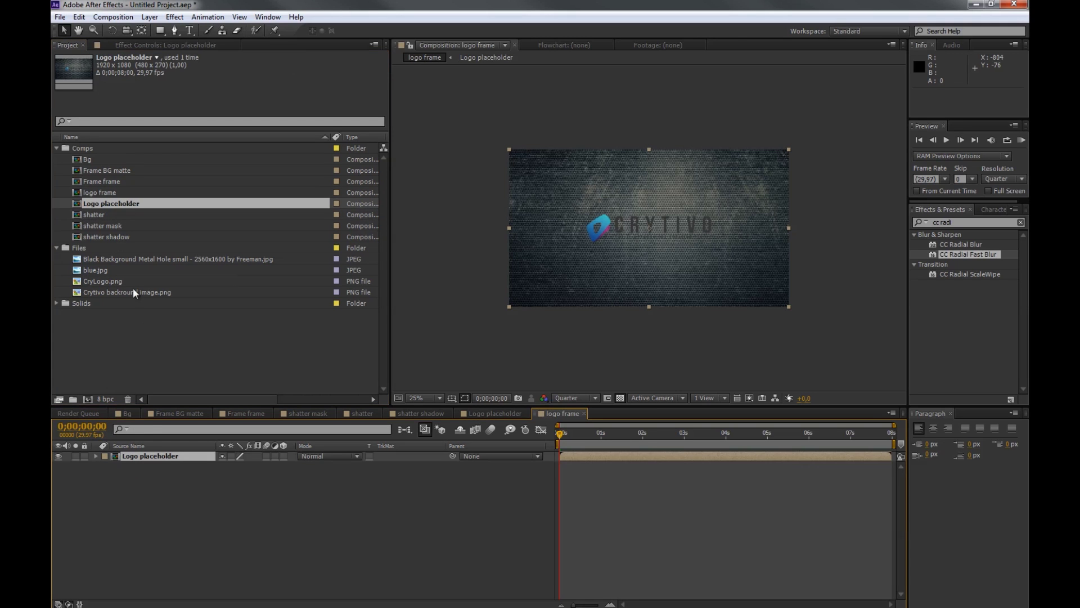
left_click(115, 192)
left_click_drag(118, 183, 149, 477)
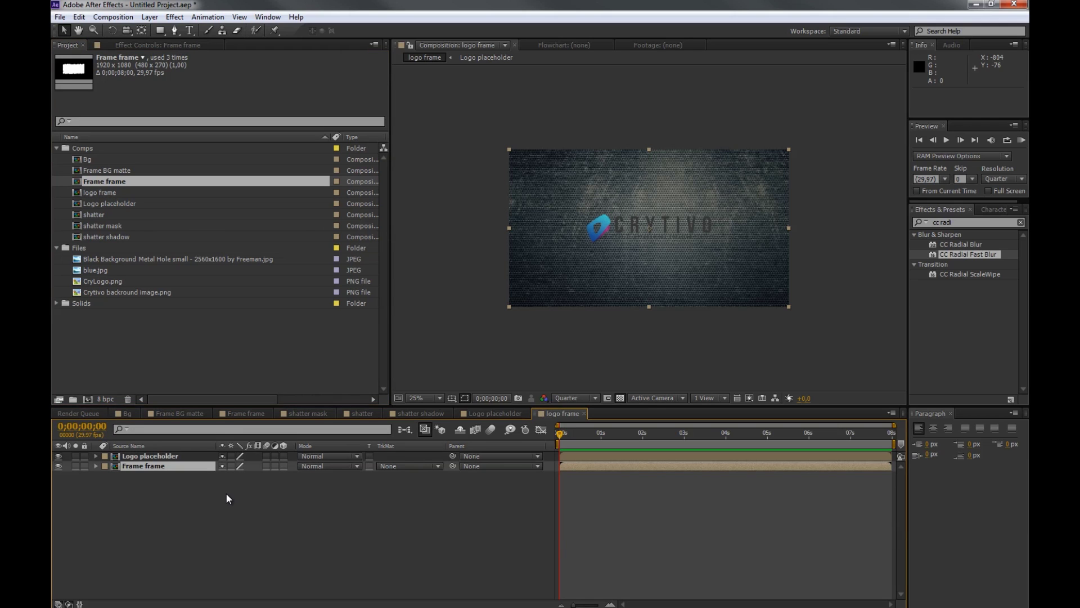
Move Frame frame above Logo placeholder in the logo frame composition and use it as the alpha matte for the visible Logo placeholder layer.
left_click(394, 464)
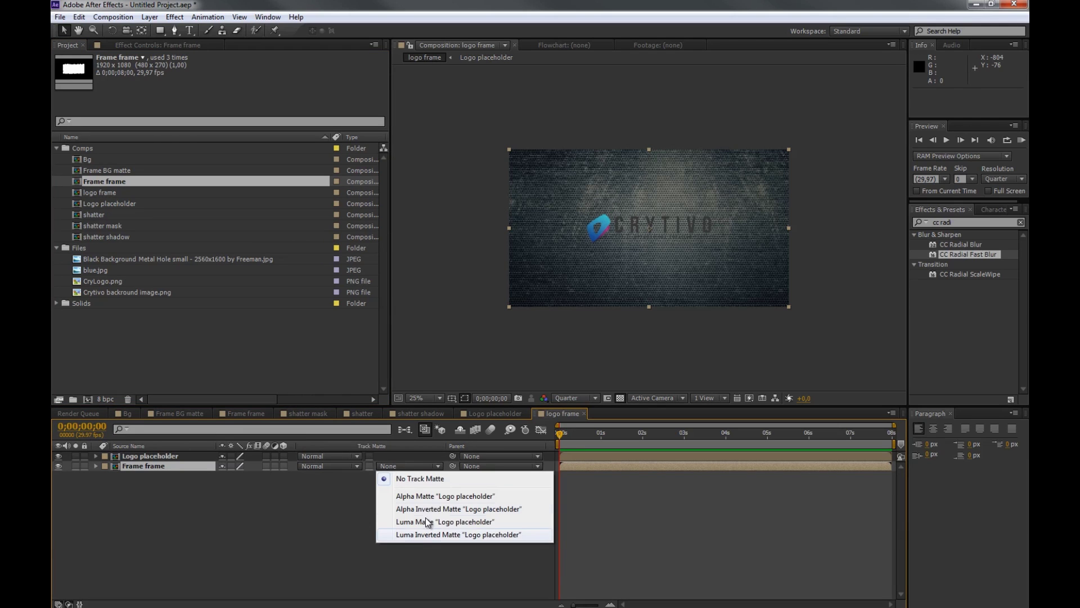
left_click(437, 499)
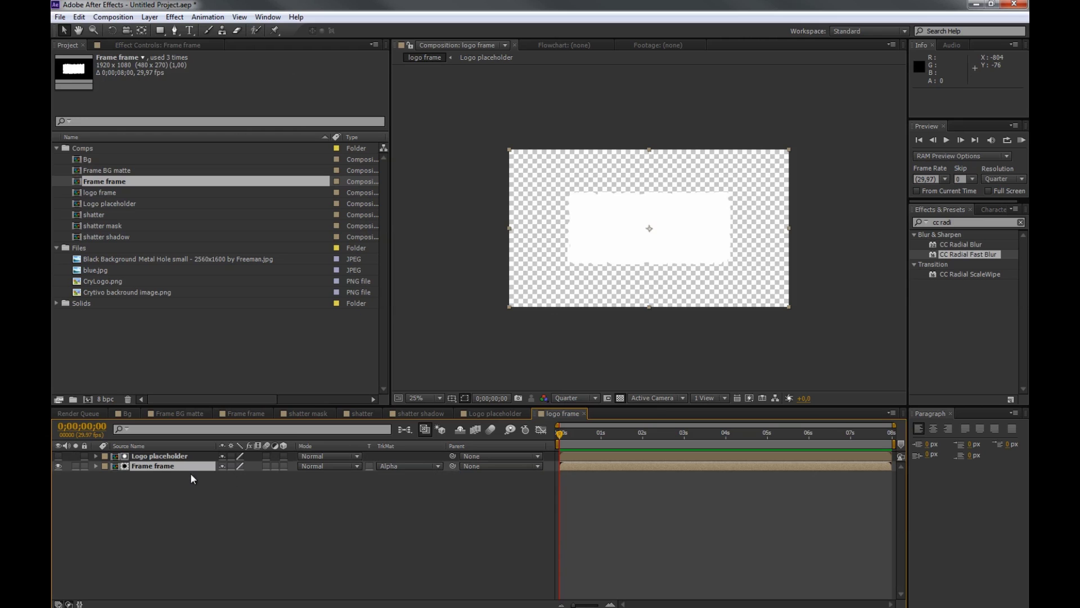
left_click_drag(171, 466, 169, 453)
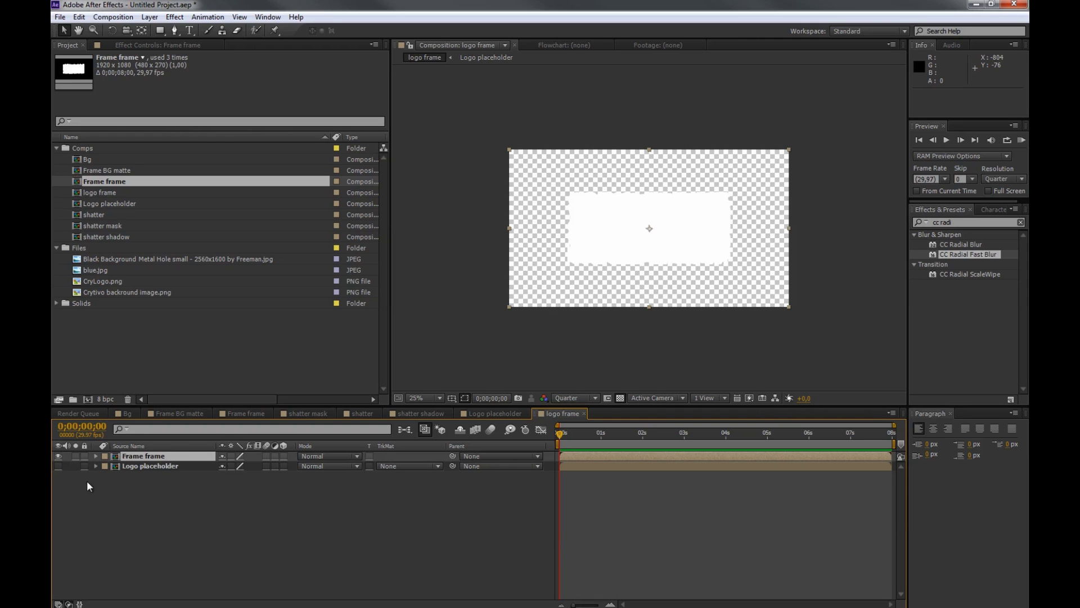
left_click(58, 466)
left_click(325, 465)
key("Escape")
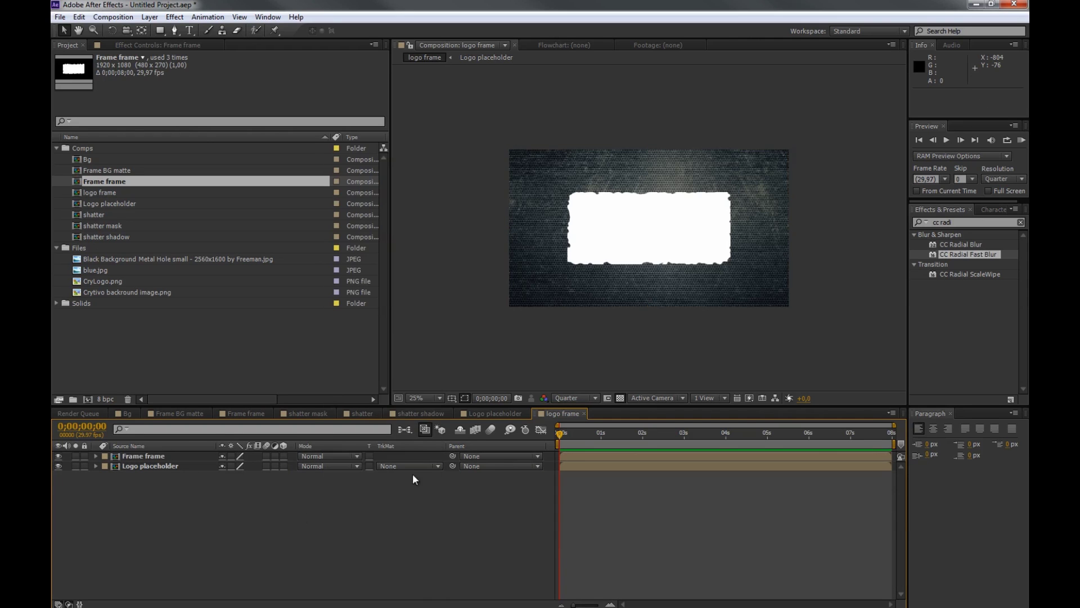
left_click(421, 465)
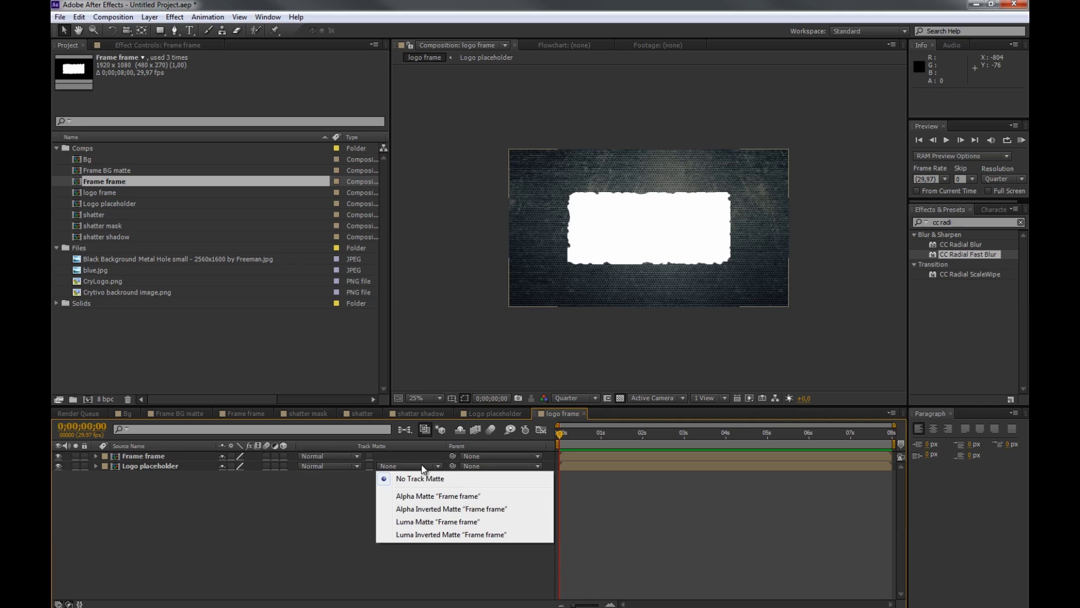
left_click(457, 499)
key("period")
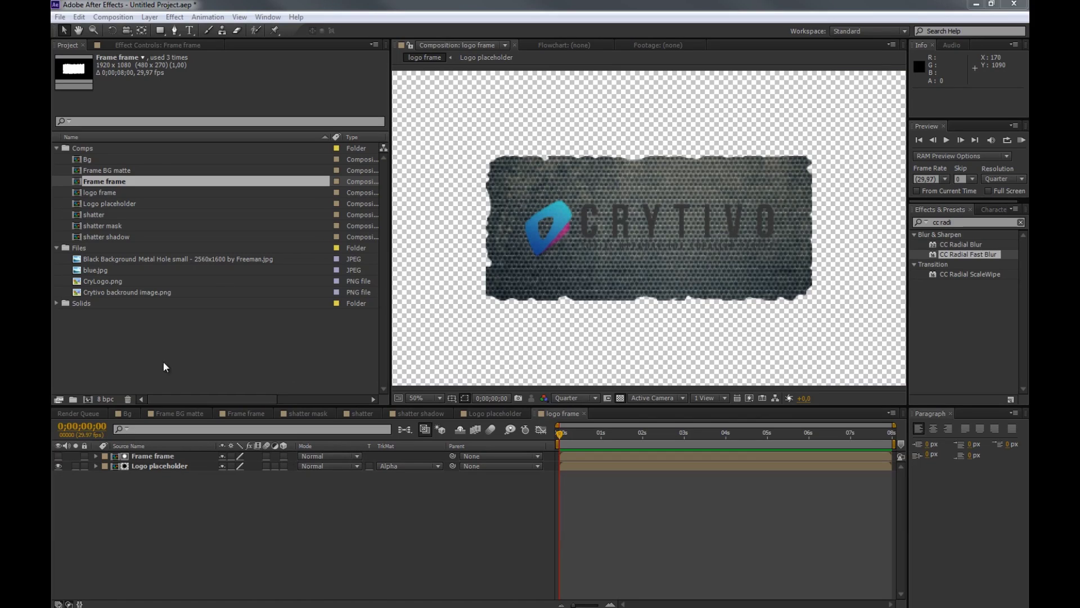
Create a composition named Logo reveal and place logo frame in it with Frame BG matte beneath.
left_click(88, 400)
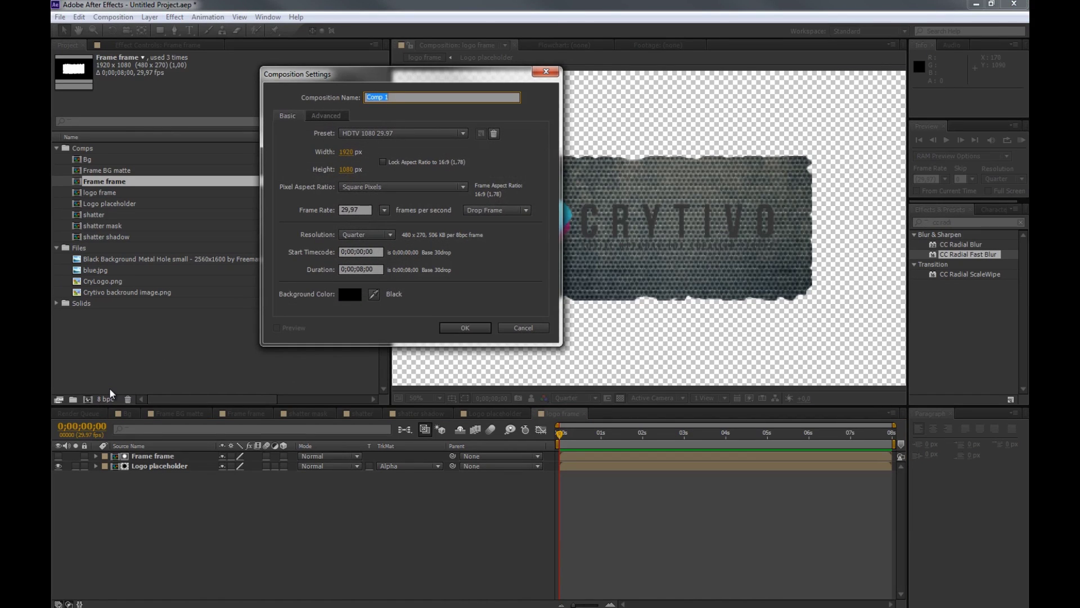
type("Logo reveal")
key("Return")
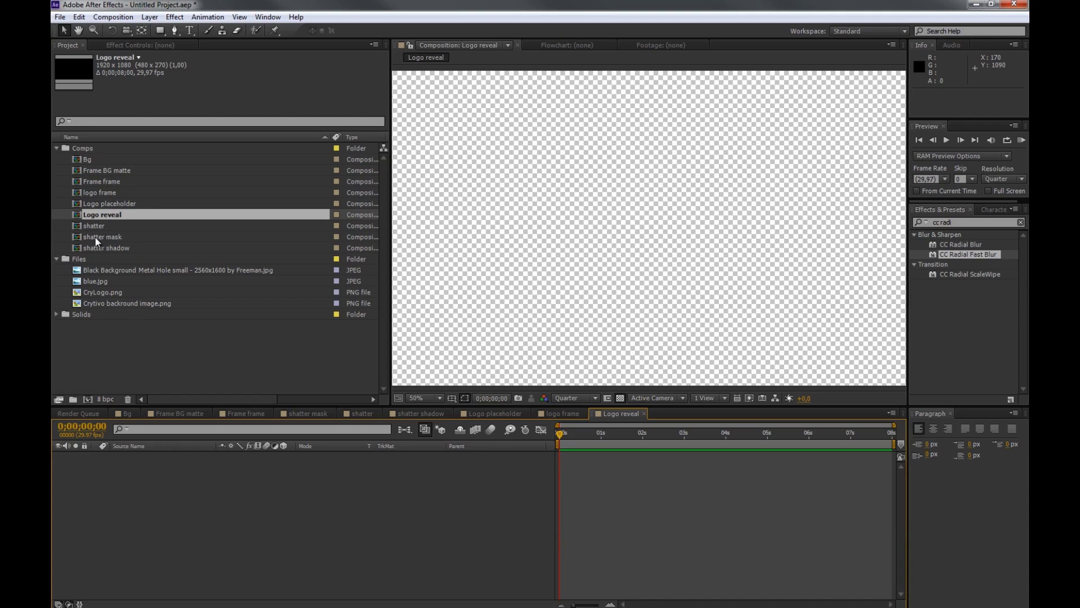
left_click_drag(110, 192, 167, 479)
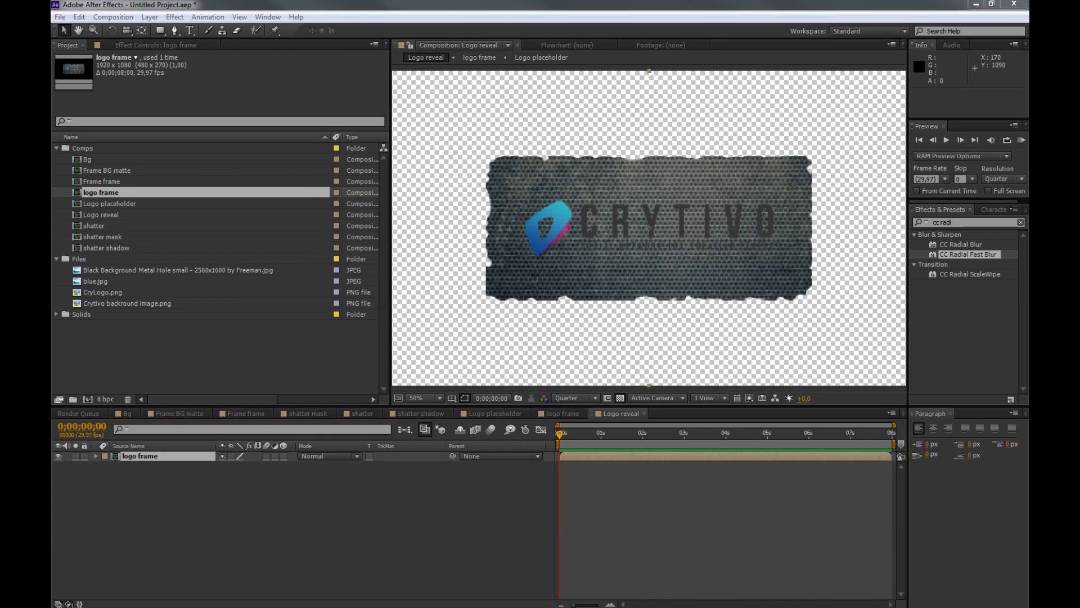
left_click_drag(113, 174, 197, 489)
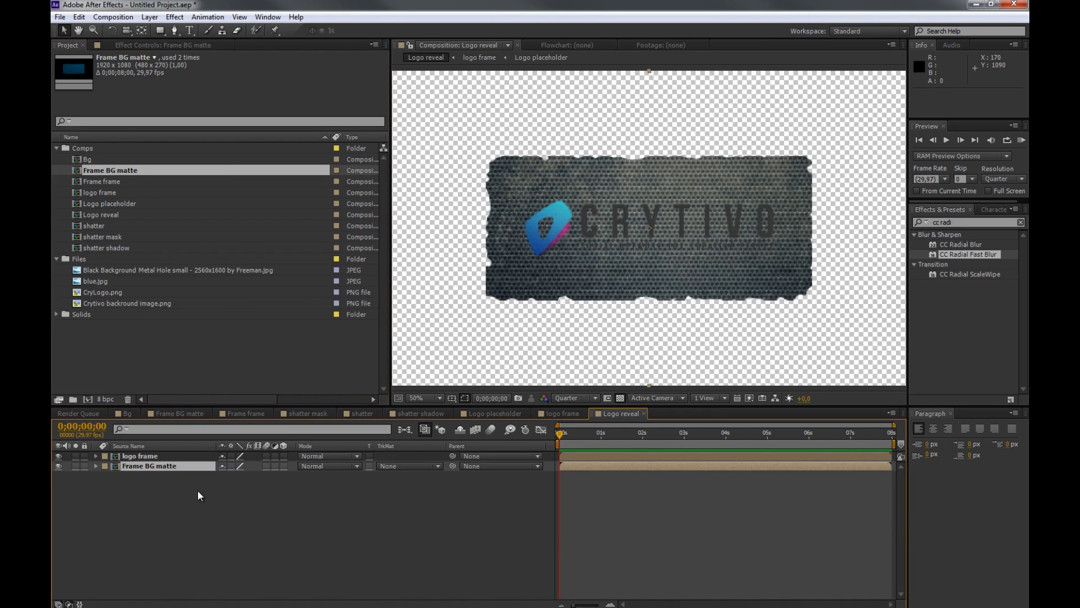
Try using logo frame as the alpha matte for Frame BG matte and check it at 2 seconds 6 frames.
left_click(392, 465)
left_click(430, 498)
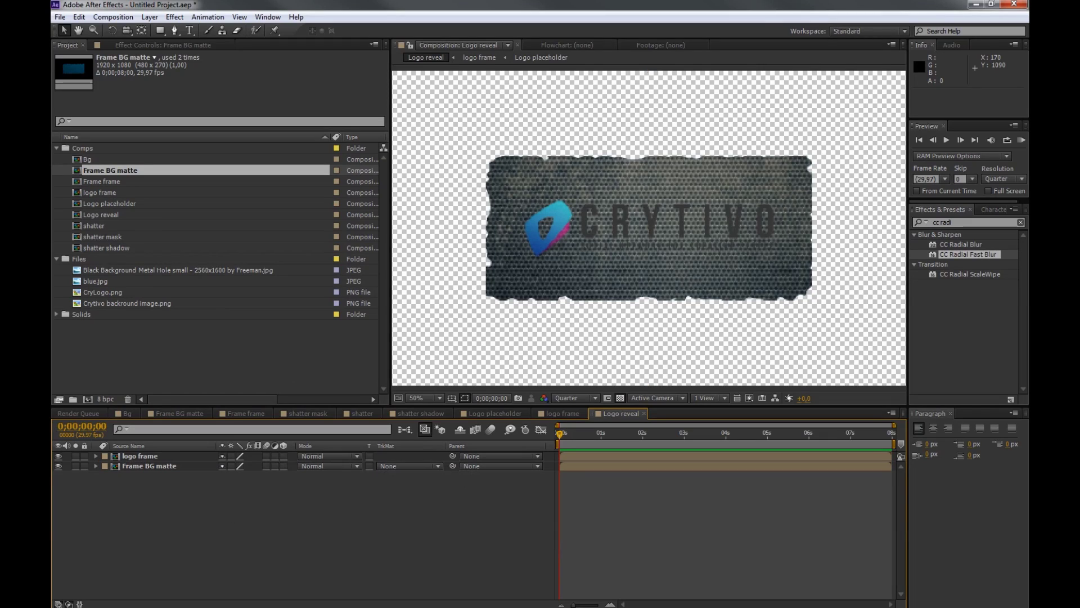
left_click(397, 468)
left_click(431, 497)
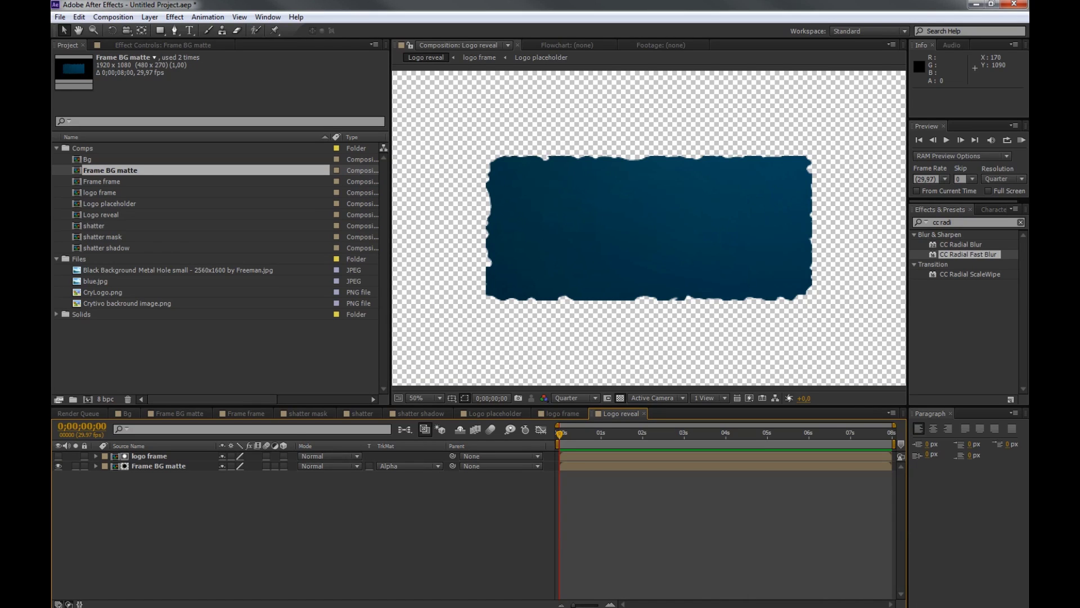
left_click_drag(567, 434, 651, 435)
Move logo frame below Frame BG matte, give it Frame BG matte as its alpha matte and make it visible.
left_click_drag(156, 455, 164, 480)
left_click(409, 466)
left_click(420, 494)
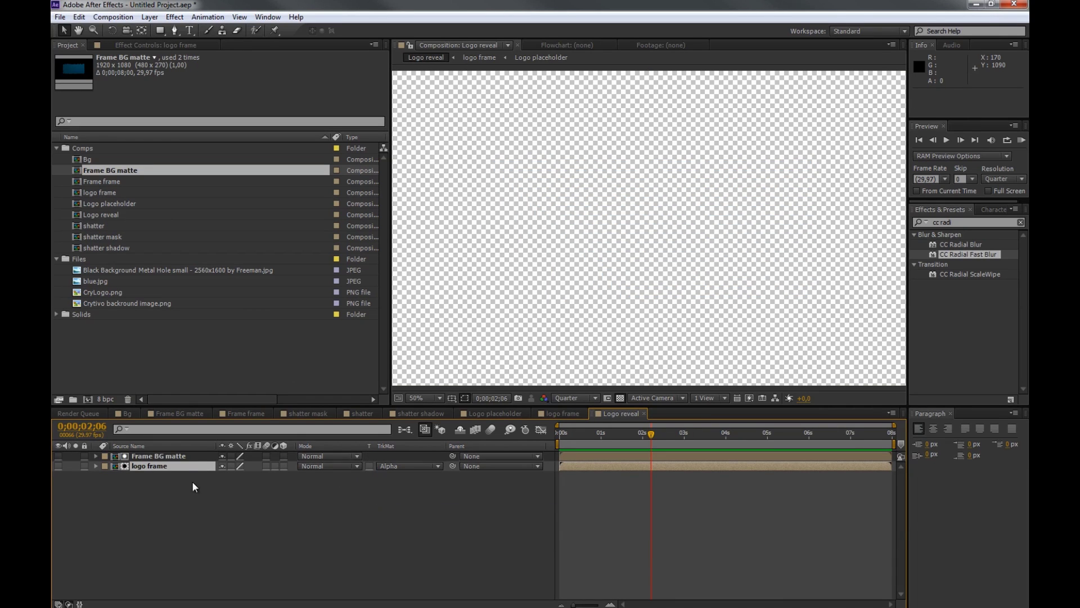
left_click(57, 466)
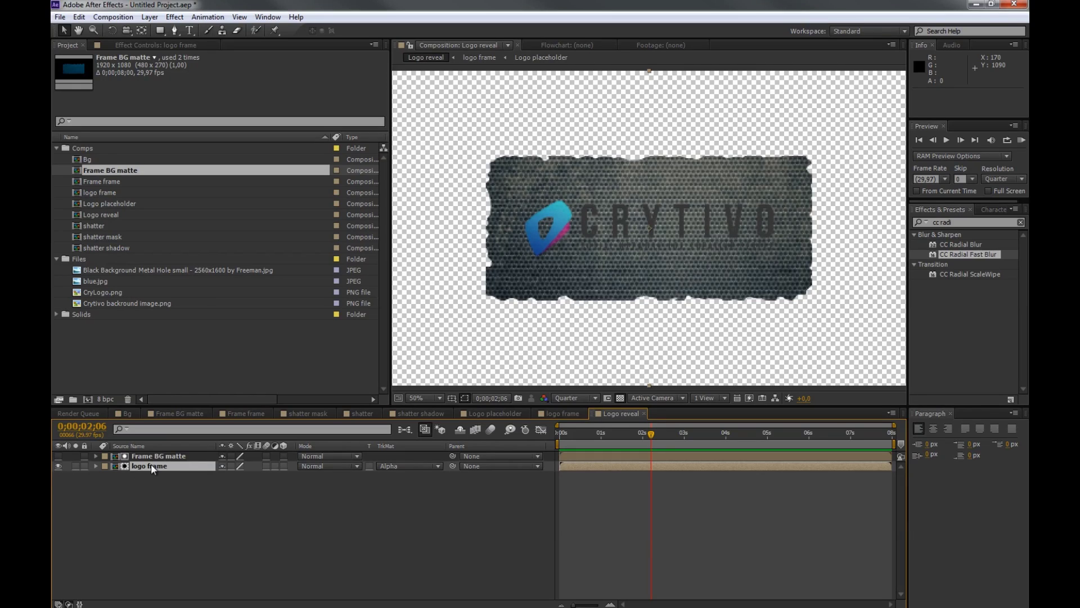
Copy the Shatter effect from the shatter mask layer in the shatter composition and paste it onto Frame BG matte in Logo reveal at time zero.
left_click_drag(652, 432, 551, 437)
left_click(362, 413)
left_click(169, 48)
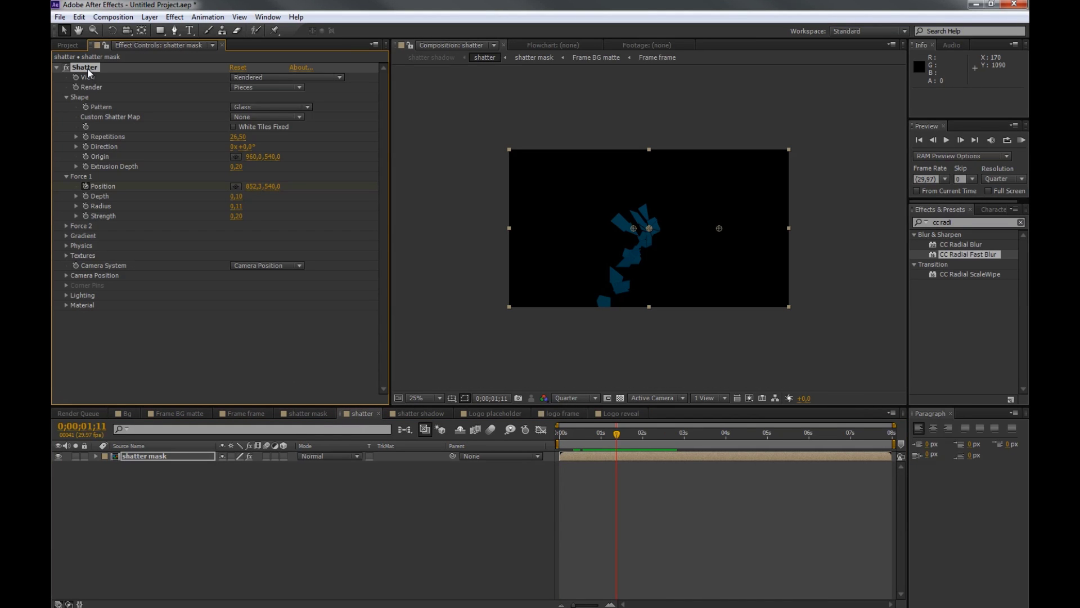
left_click(619, 414)
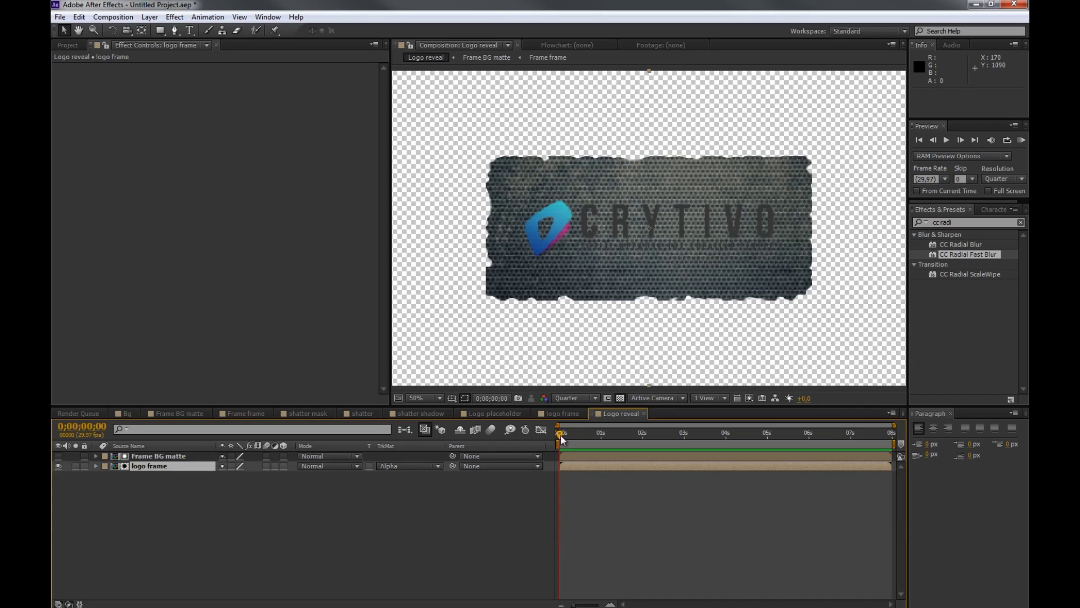
left_click(168, 456)
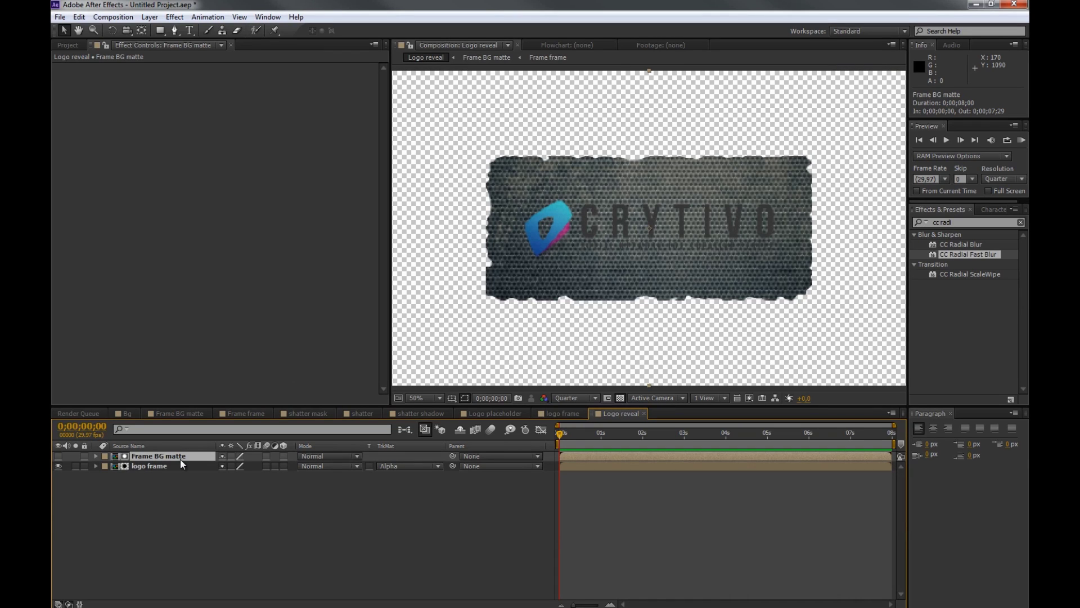
key("ctrl+v")
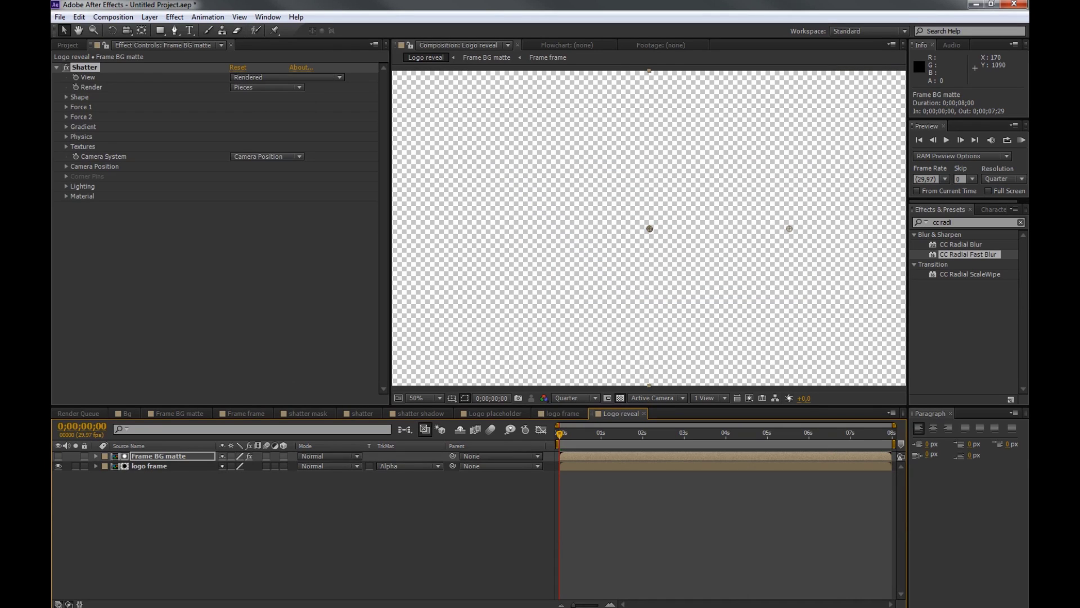
Set the Force 1 strength of the Shatter effect on Frame BG matte to 0.
left_click(65, 96)
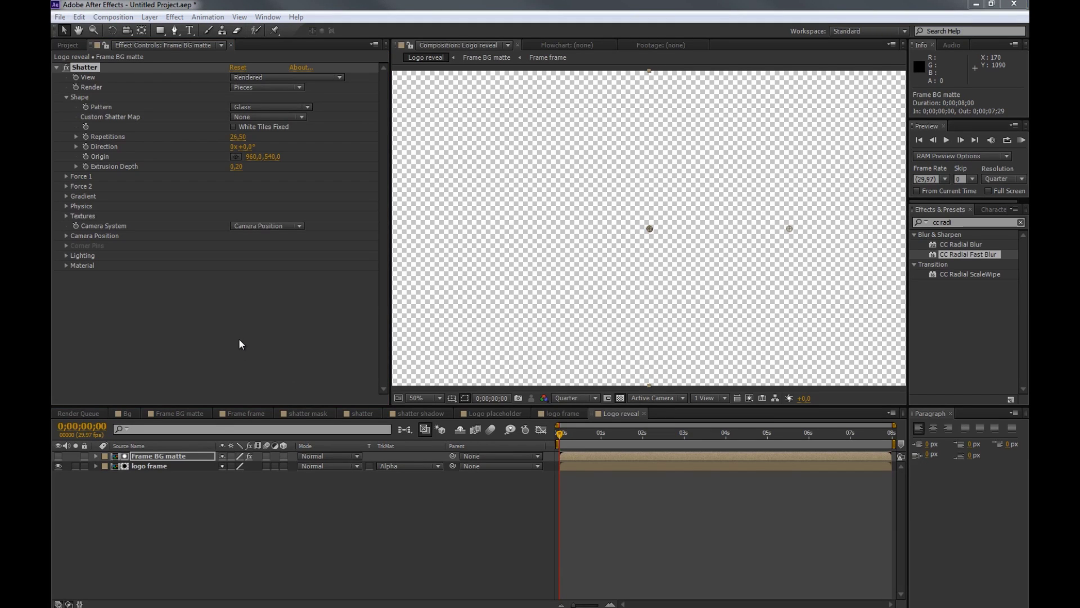
left_click(230, 293)
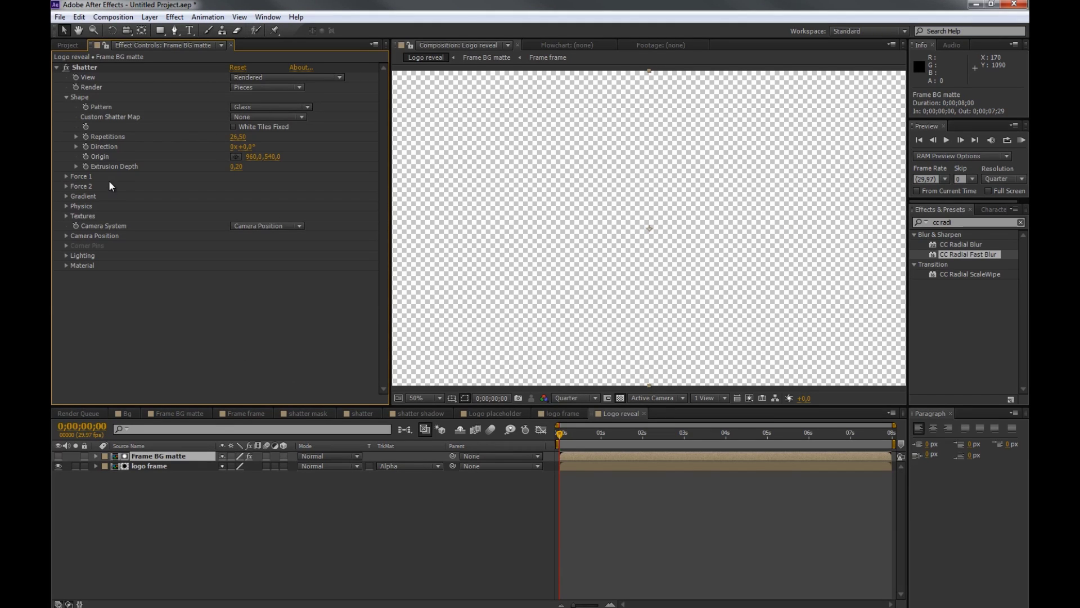
left_click(66, 98)
left_click(65, 107)
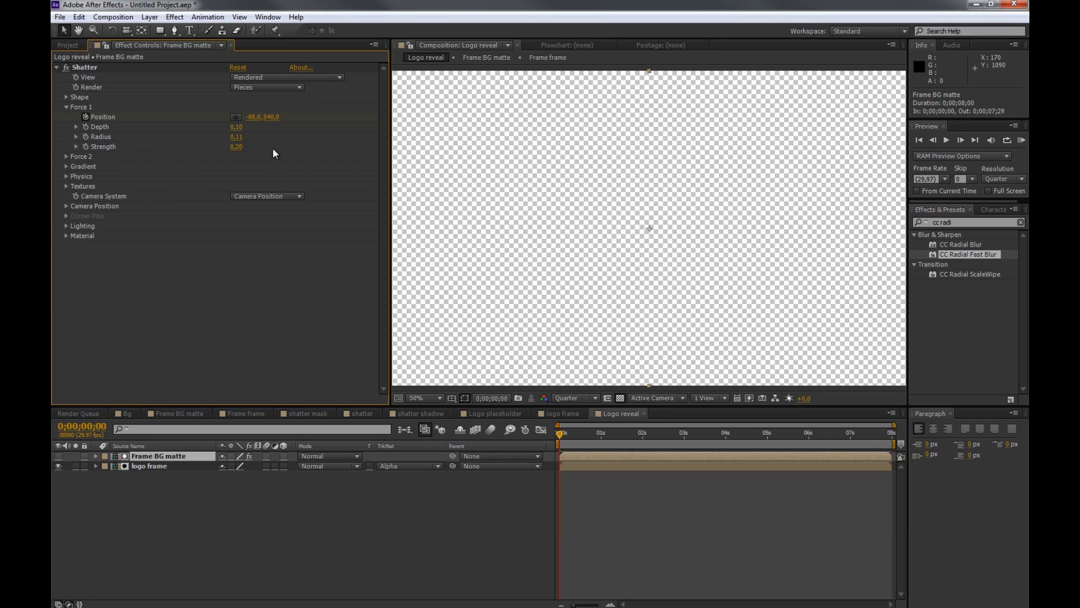
left_click(239, 147)
type("0")
Set Shatter's Rotation Speed, Randomness, Viscosity, Mass Variance, Gravity and Gravity Direction to 0 and check the reveal at 1 second 20 frames.
left_click(66, 175)
left_click(236, 186)
type("0")
left_click(237, 206)
type("0")
left_click(236, 216)
type("0")
left_click(237, 225)
type("0")
left_click(238, 236)
type("0")
left_click(253, 246)
type("0")
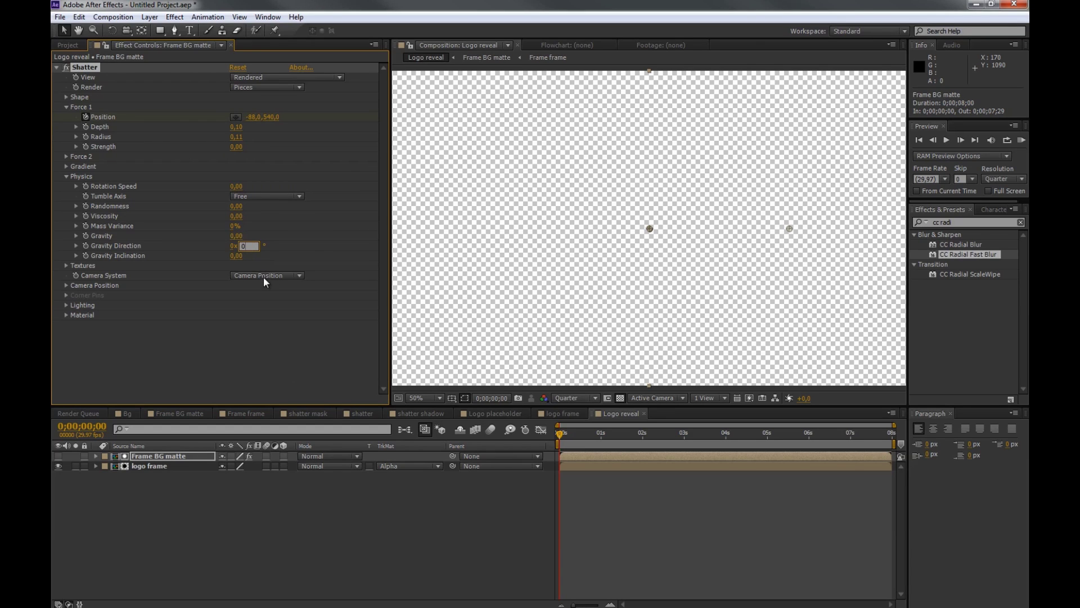
left_click_drag(565, 437, 632, 487)
left_click(632, 488)
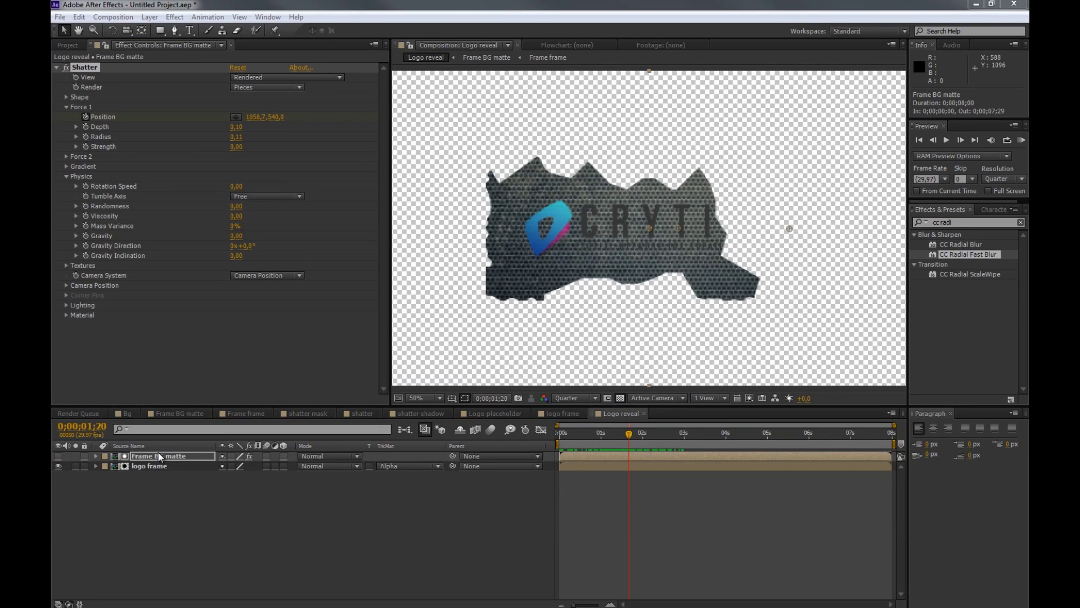
Create a new composition named Main comp.
left_click(86, 45)
left_click(87, 399)
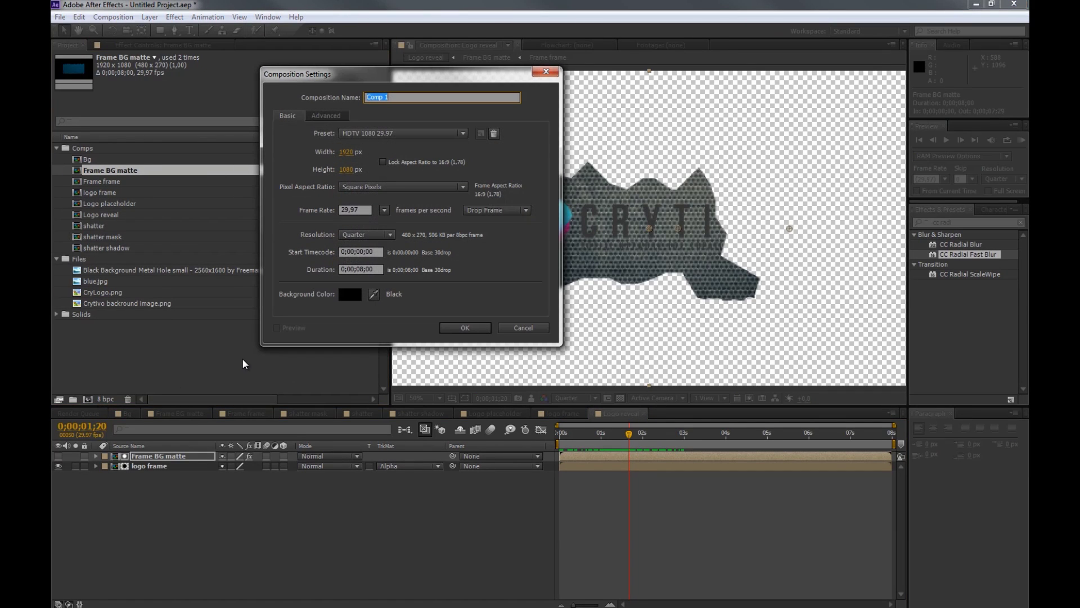
type("Main comp")
key("Return")
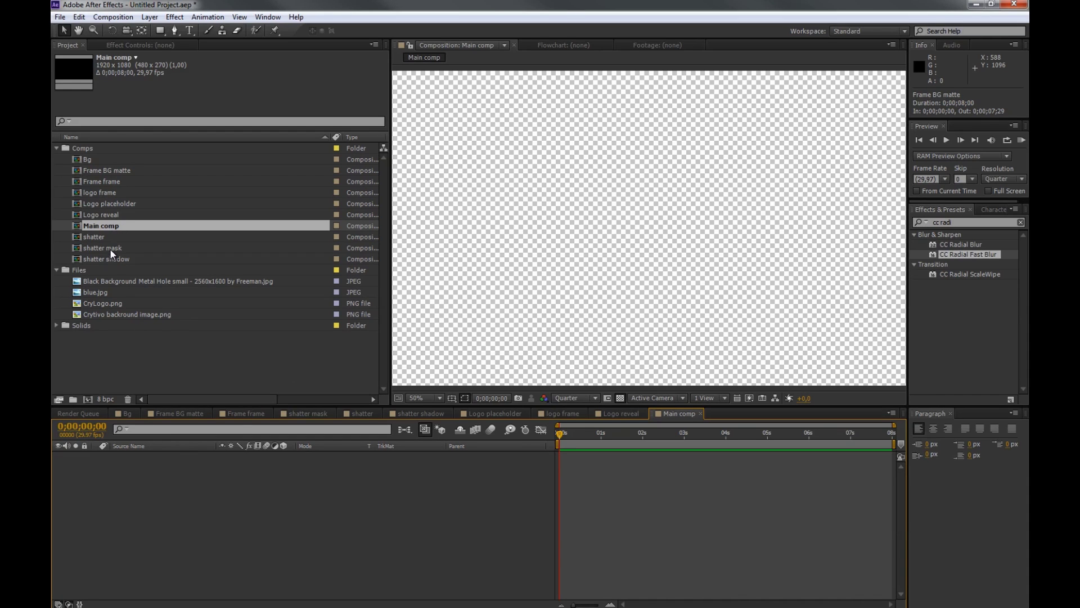
Stack shatter shadow, Logo reveal and Bg from top to bottom in Main comp and check the result at 1 second 14 frames.
left_click_drag(119, 262, 167, 474)
left_click_drag(93, 160, 153, 501)
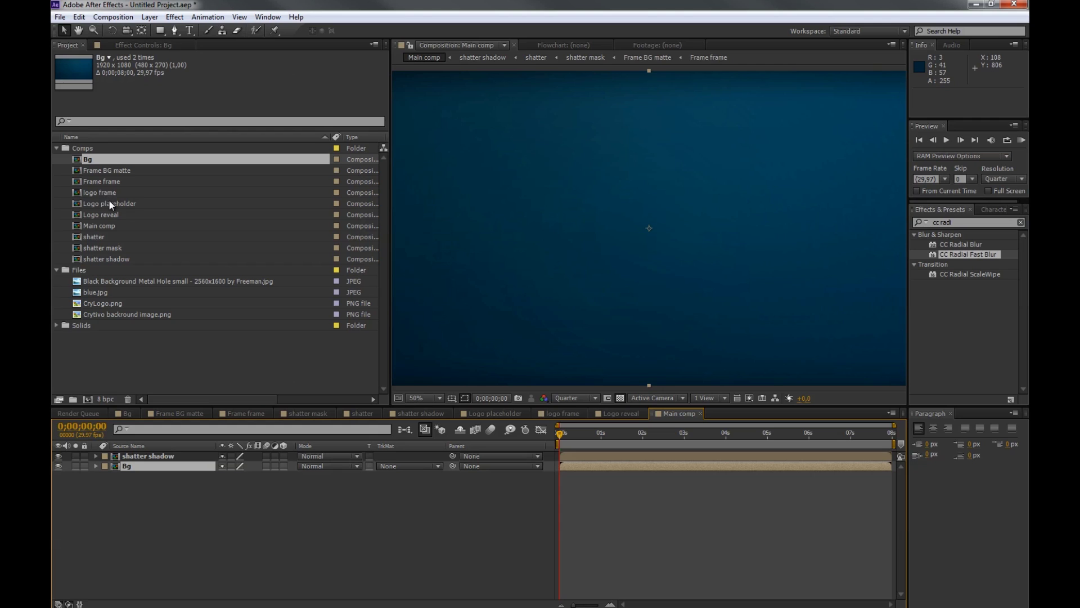
left_click_drag(114, 218, 155, 461)
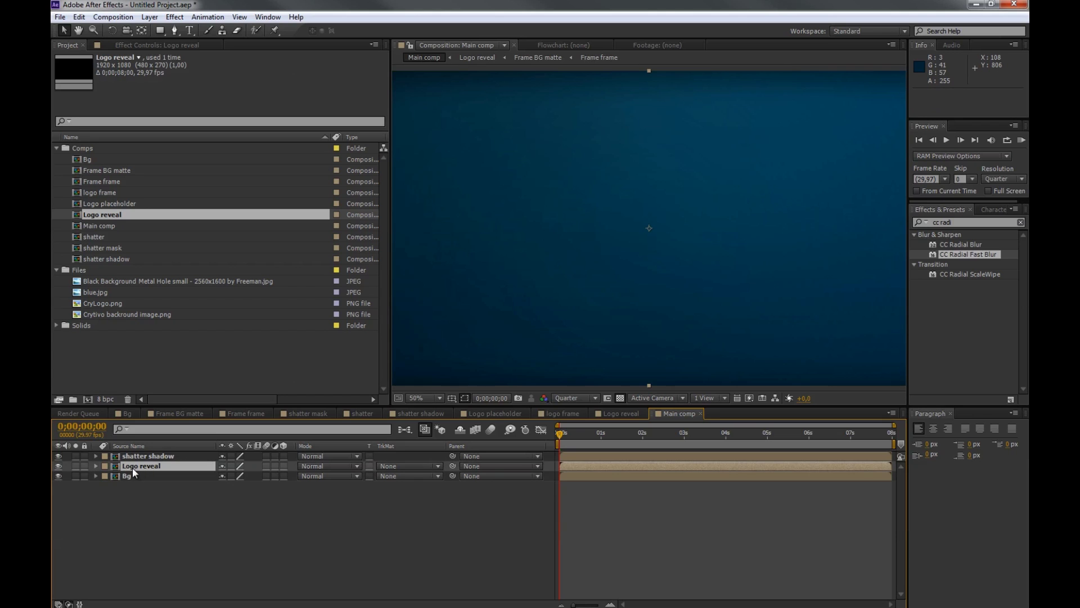
left_click_drag(565, 442, 620, 453)
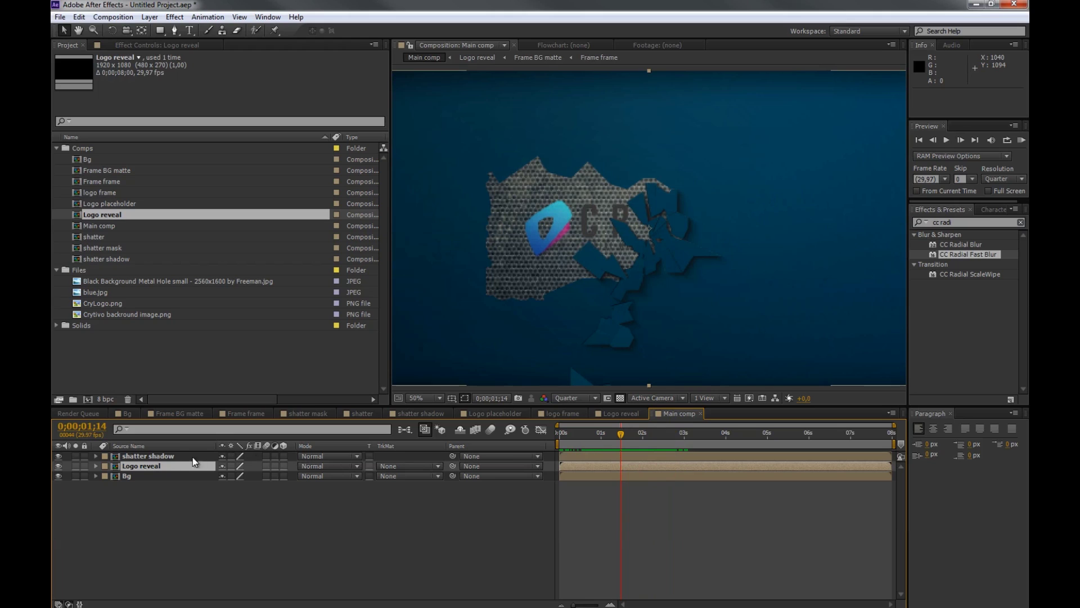
Add an Inner Shadow layer style to the Logo reveal layer and expand its settings.
left_click(152, 457)
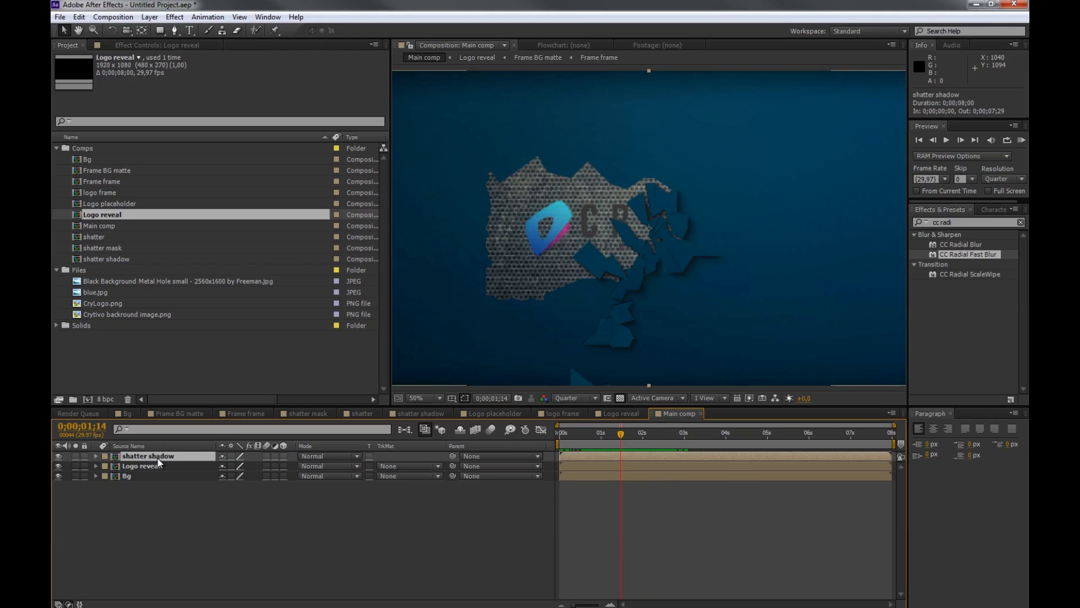
left_click(156, 466)
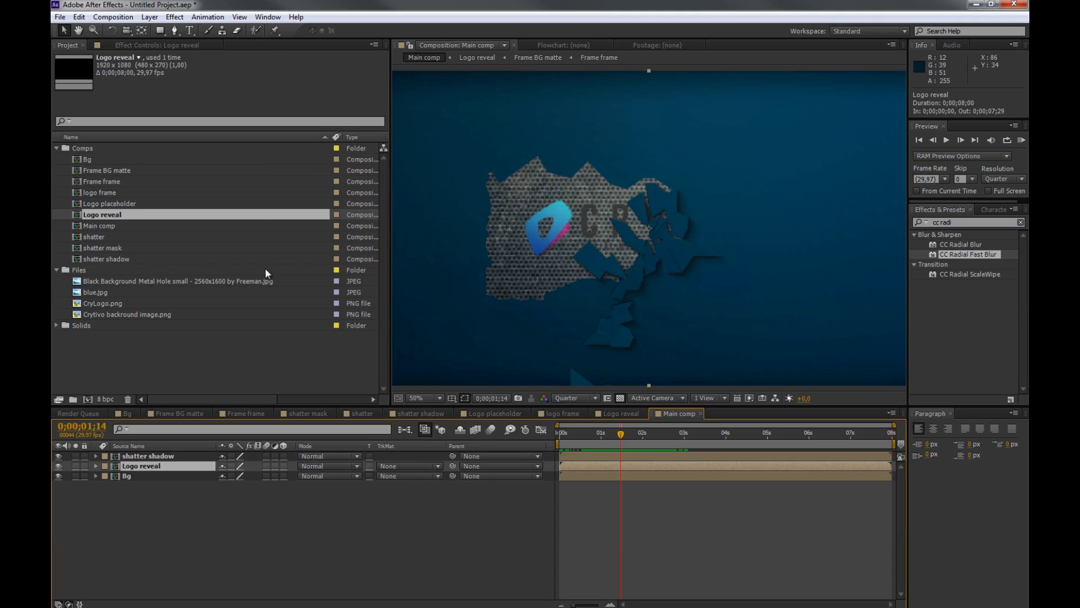
right_click(145, 473)
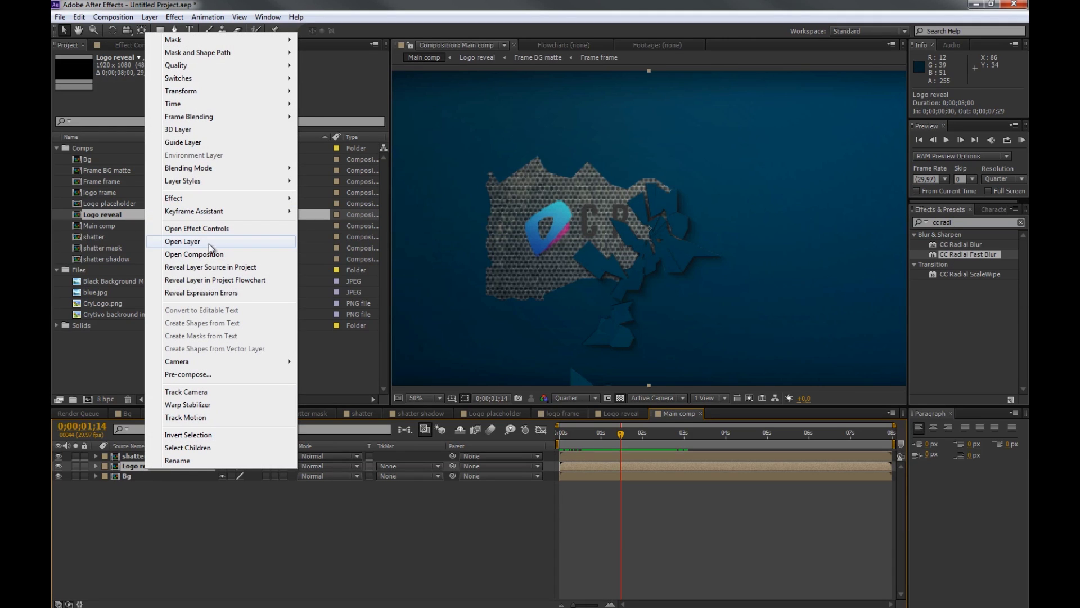
mouse_move(213, 183)
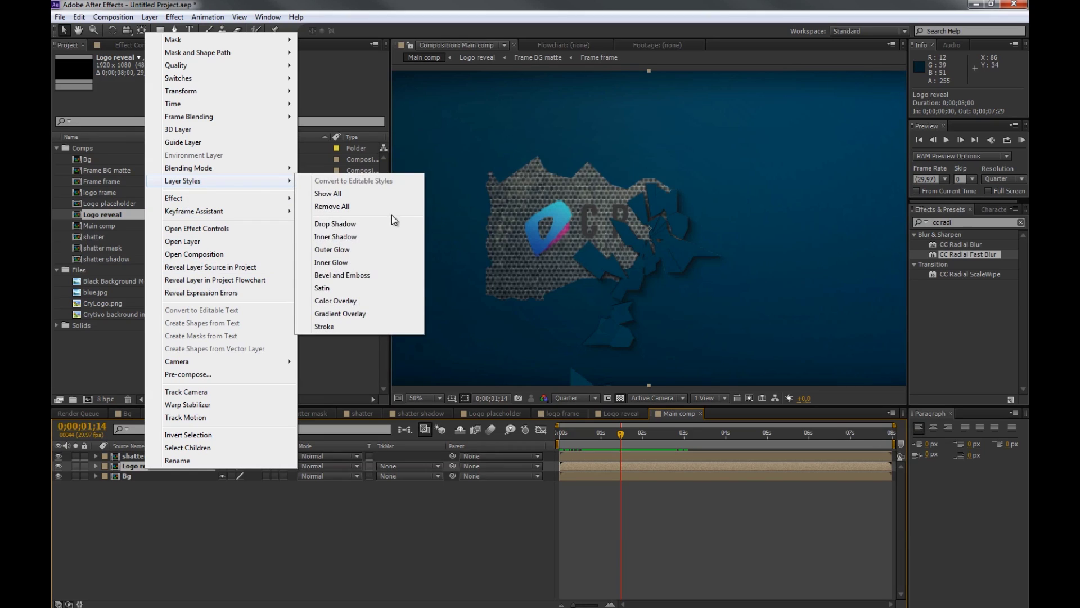
left_click(356, 239)
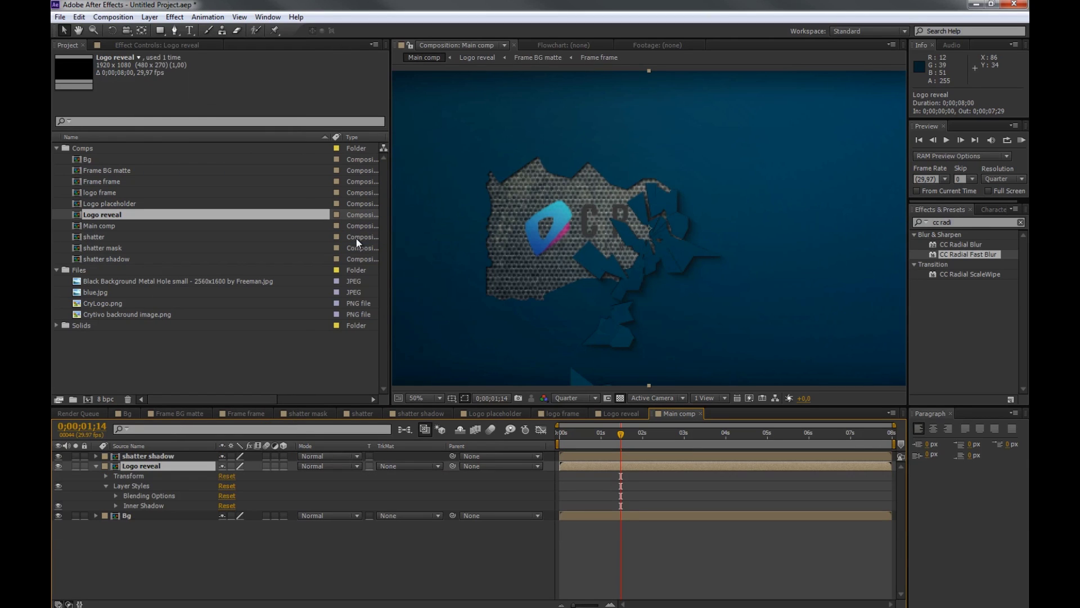
left_click(116, 504)
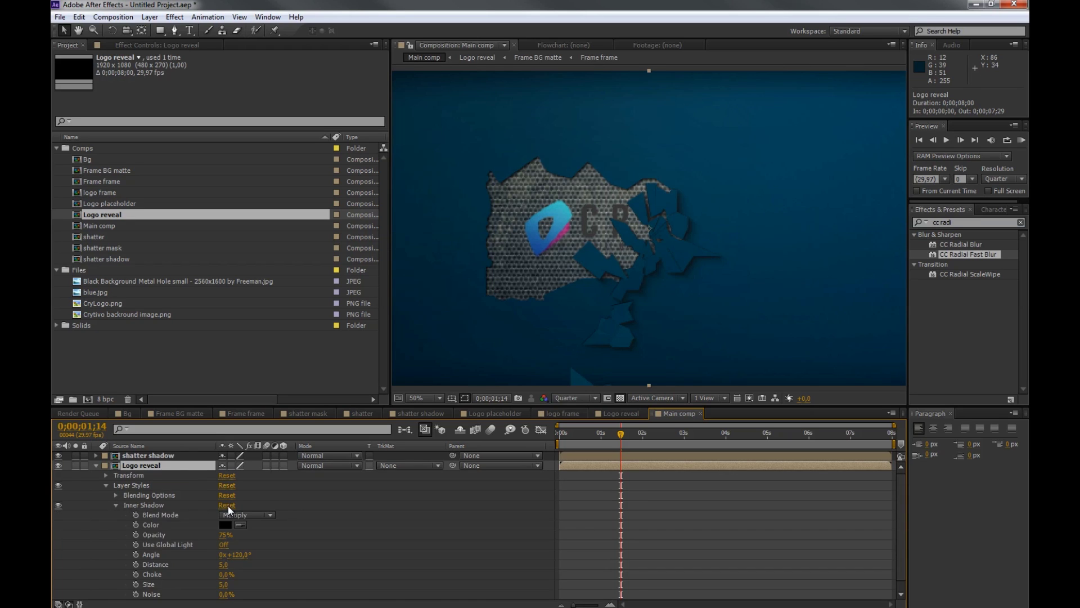
Set the Logo reveal inner shadow's distance to 16 and size to 25, and check it at 2 seconds 5 frames.
scroll(214, 514, "down", 1)
left_click_drag(223, 555, 237, 576)
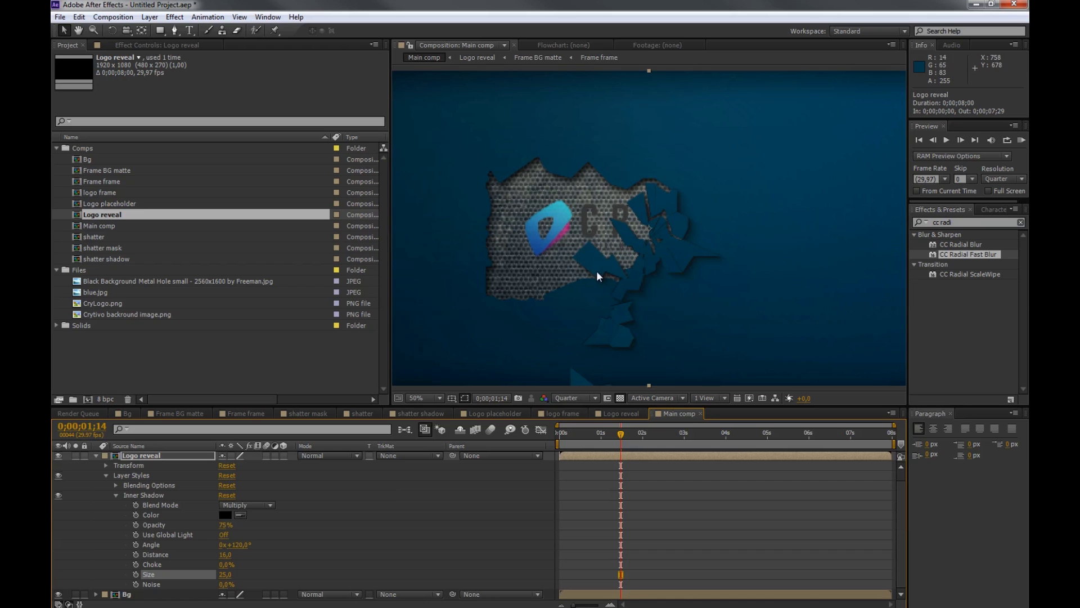
mouse_move(622, 440)
left_mouse_down()
mouse_move(663, 453)
mouse_move(589, 452)
mouse_move(644, 454)
mouse_move(645, 435)
mouse_move(634, 442)
left_mouse_up()
left_click(96, 454)
Find the CC Force Motion Blur effect and apply it to the shatter shadow layer.
left_click(164, 454)
left_click(974, 224)
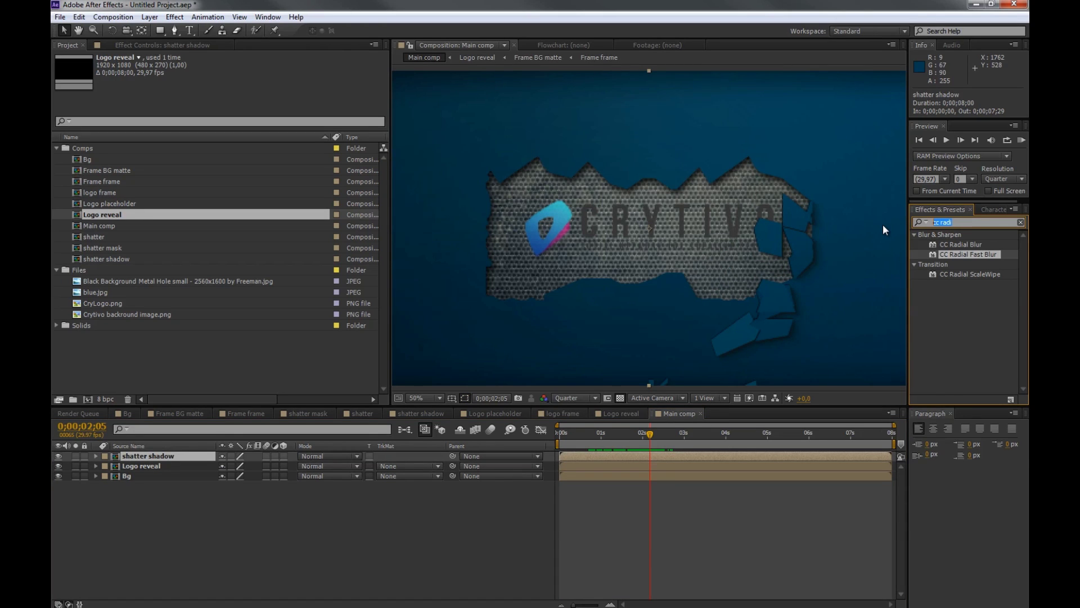
type("motion")
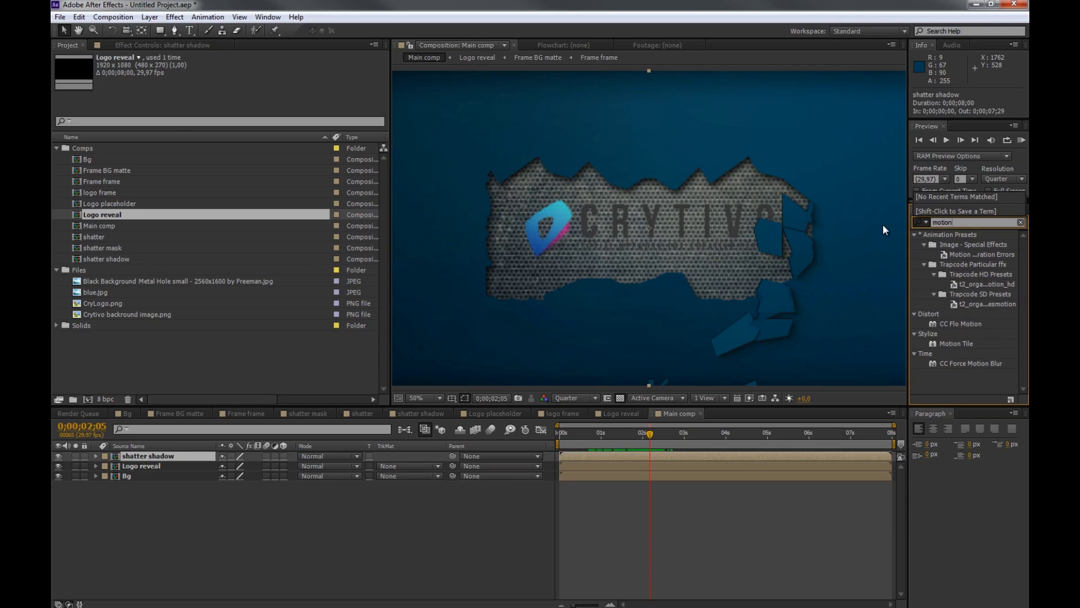
left_click_drag(968, 363, 150, 456)
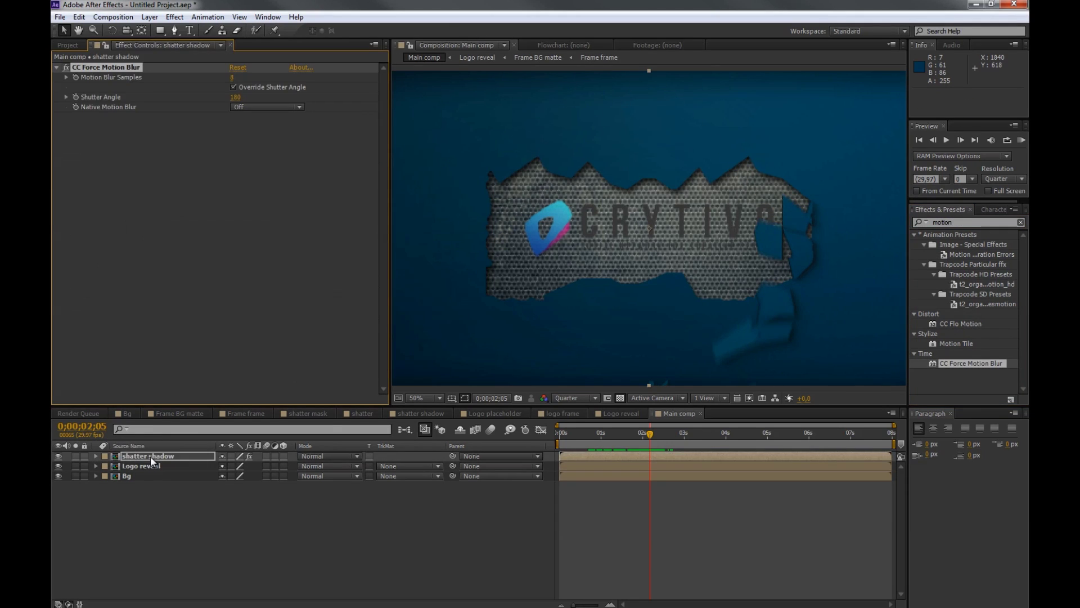
Run a RAM preview of Main comp to review the motion-blurred shatter and logo reveal.
left_click_drag(653, 431, 586, 443)
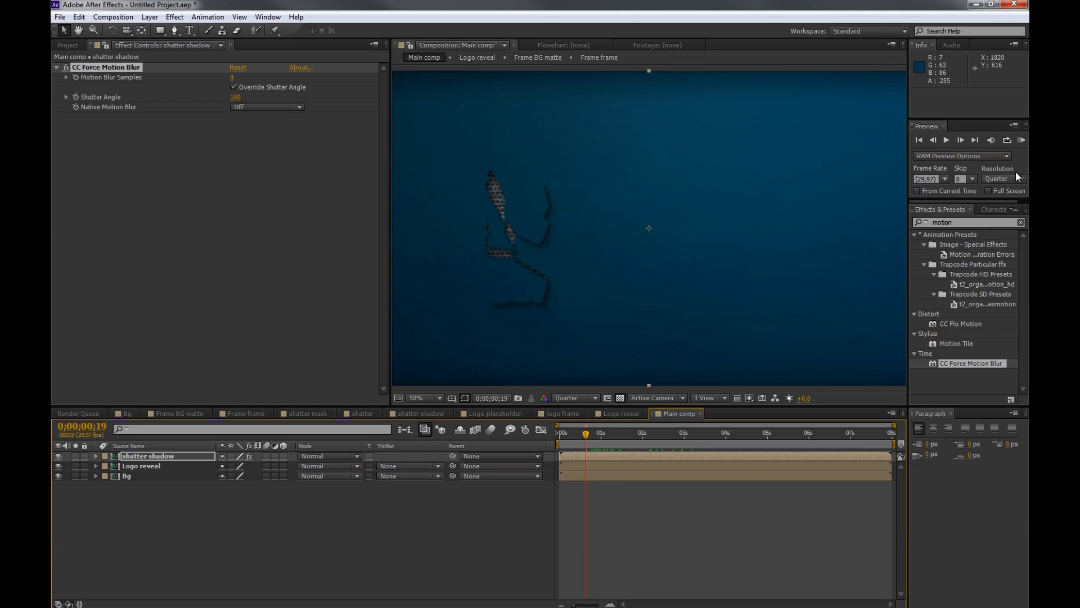
left_click(1022, 139)
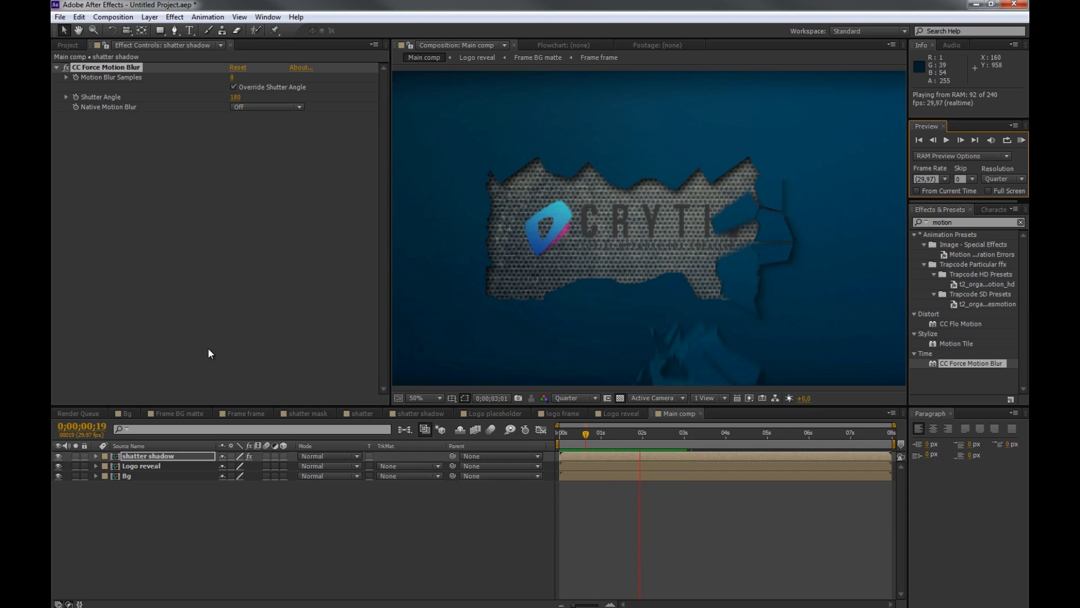
key("space")
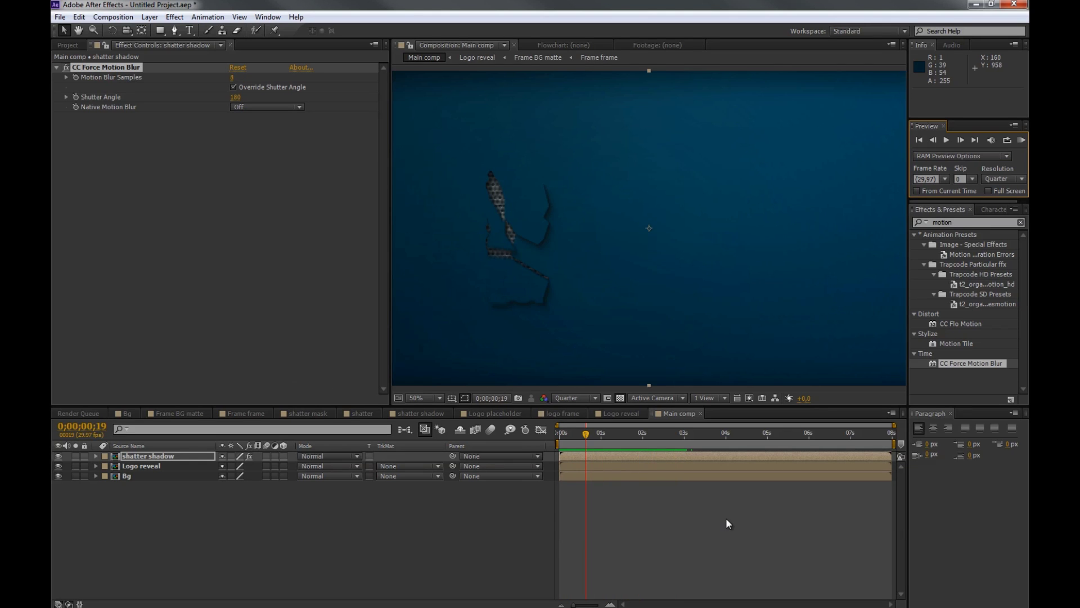